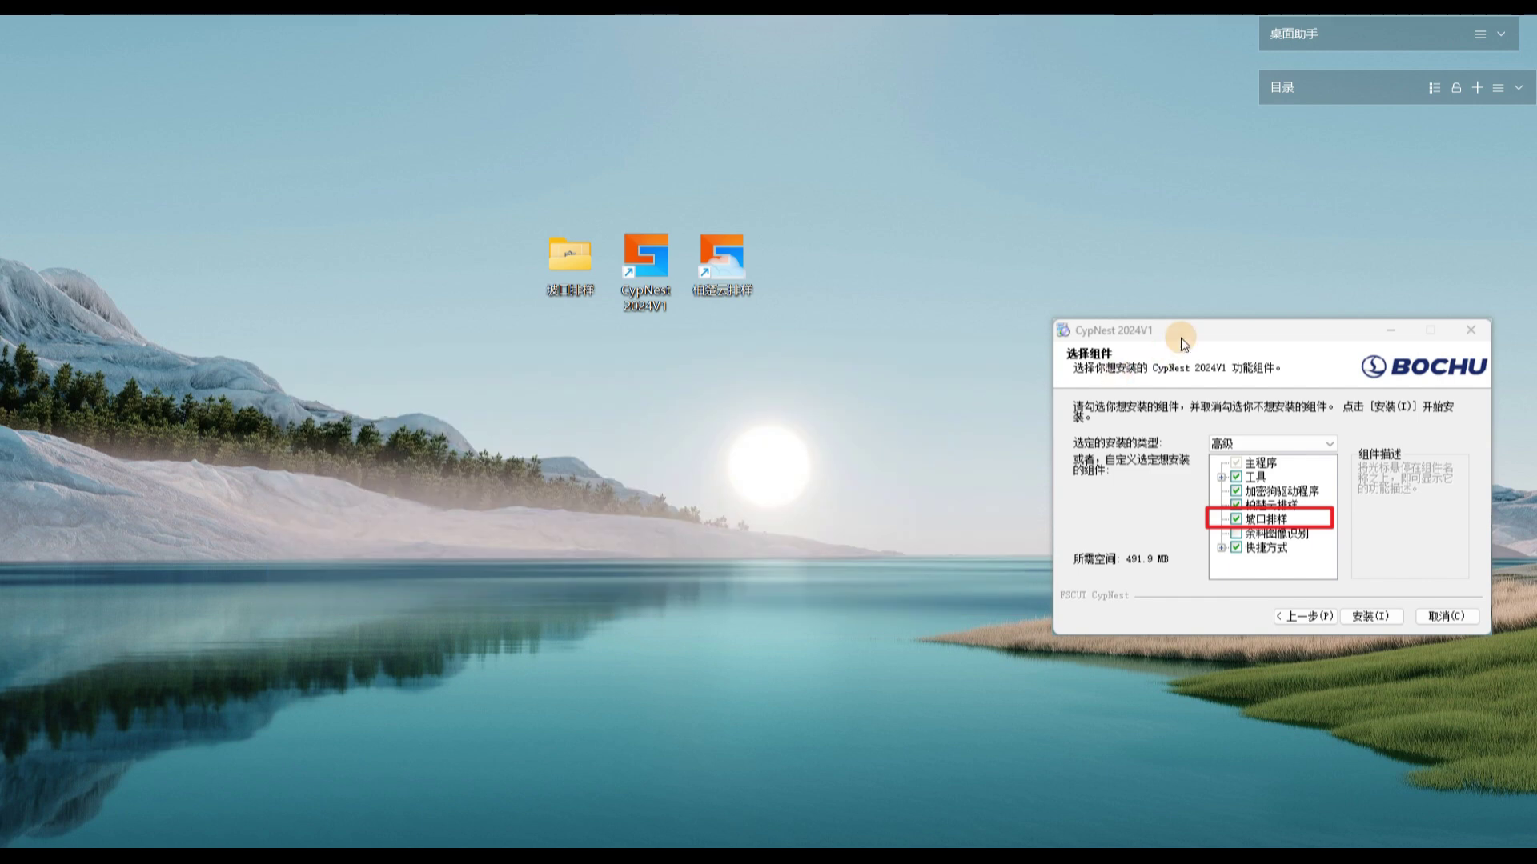
drag(1180, 338, 647, 356)
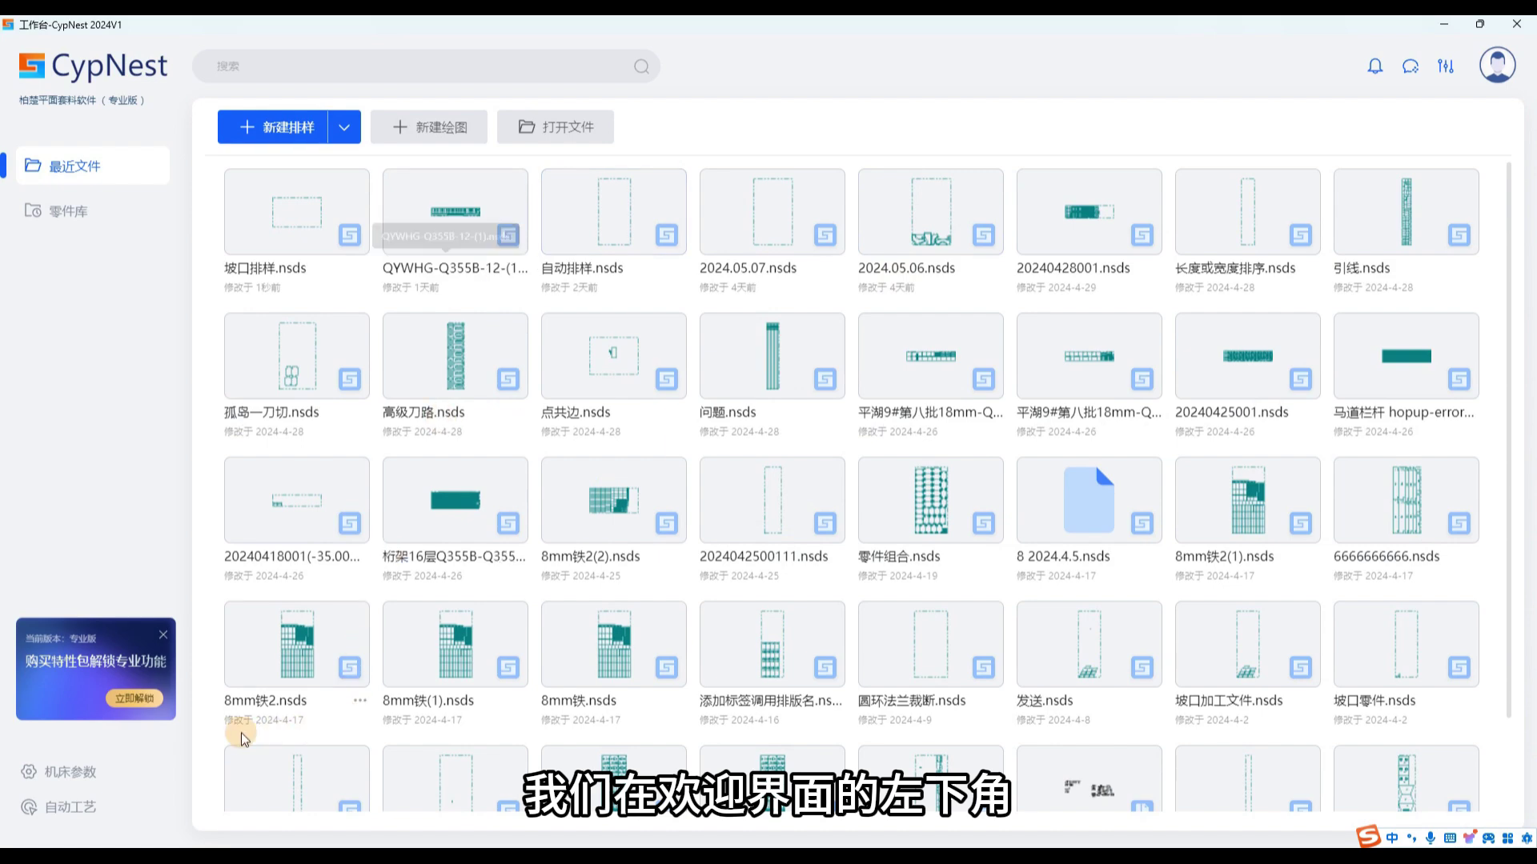
- Order the 2-day 坡口排样特性包 from the CypNest feature pack offers in the online store
click(136, 700)
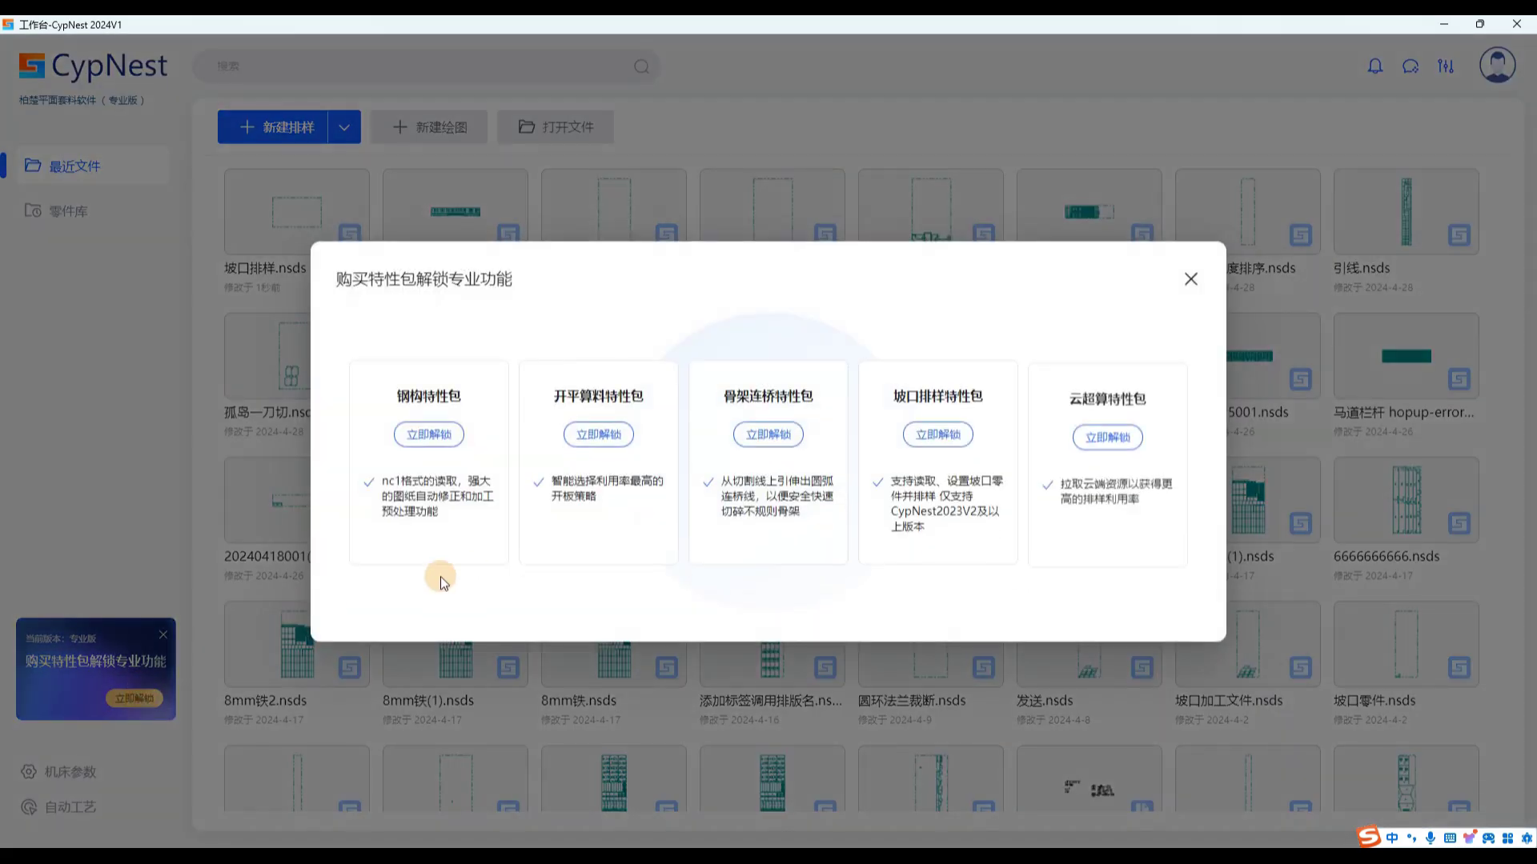
click(944, 437)
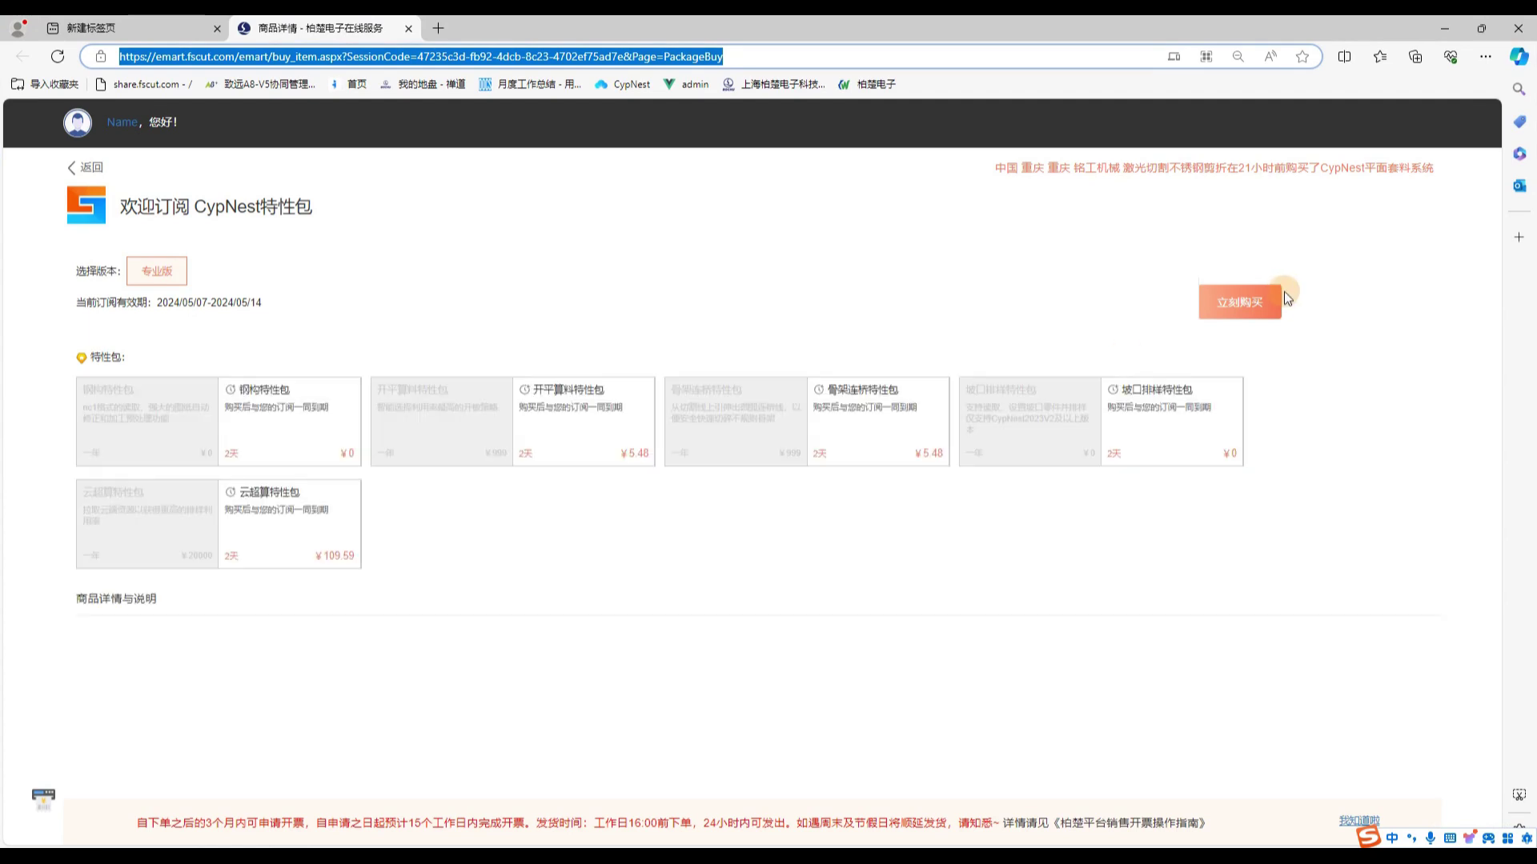
click(1153, 424)
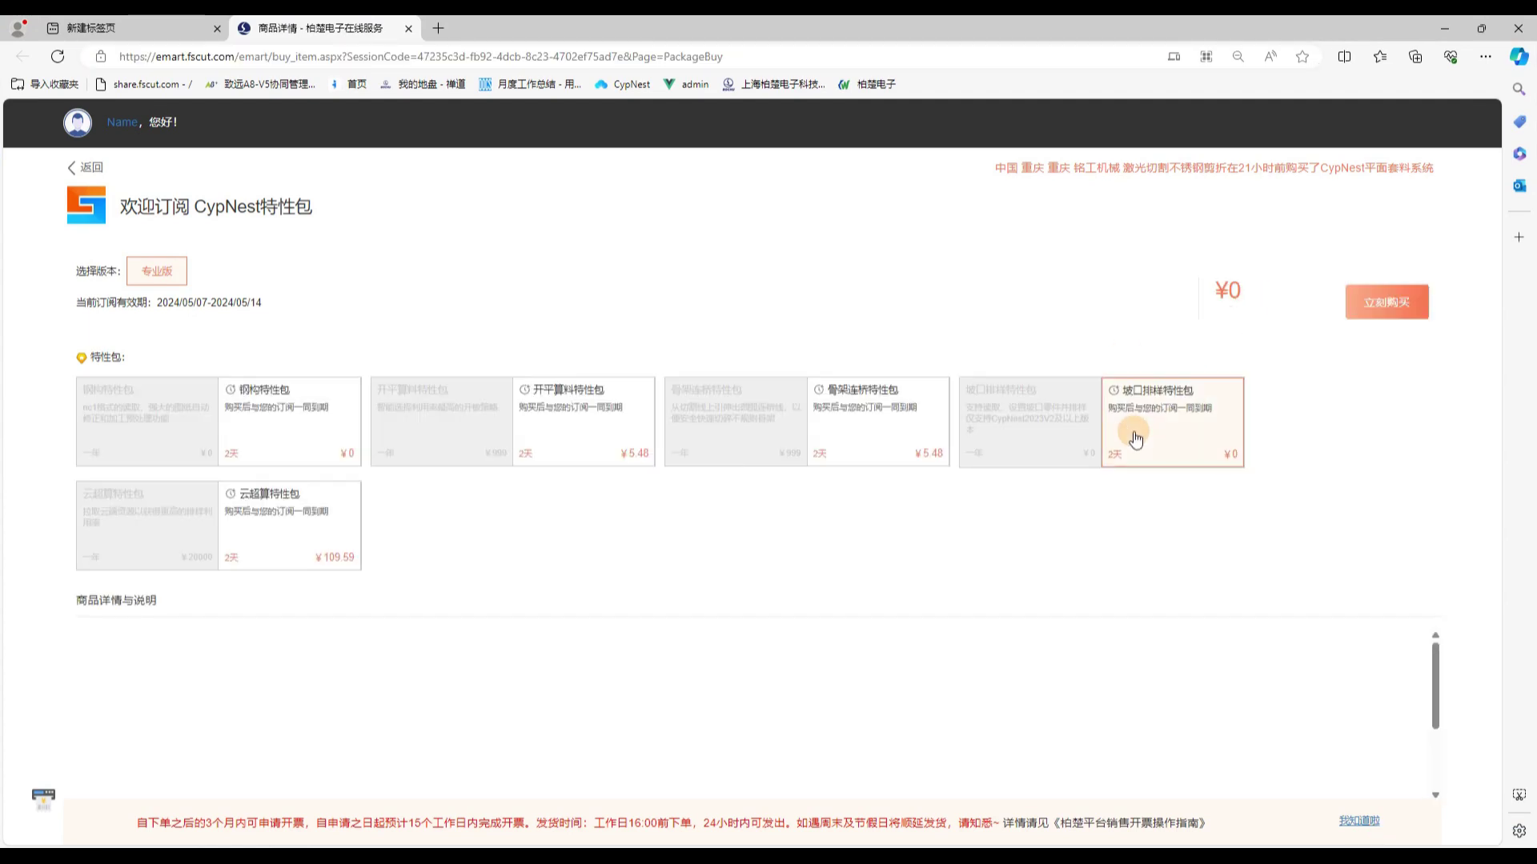
click(1376, 301)
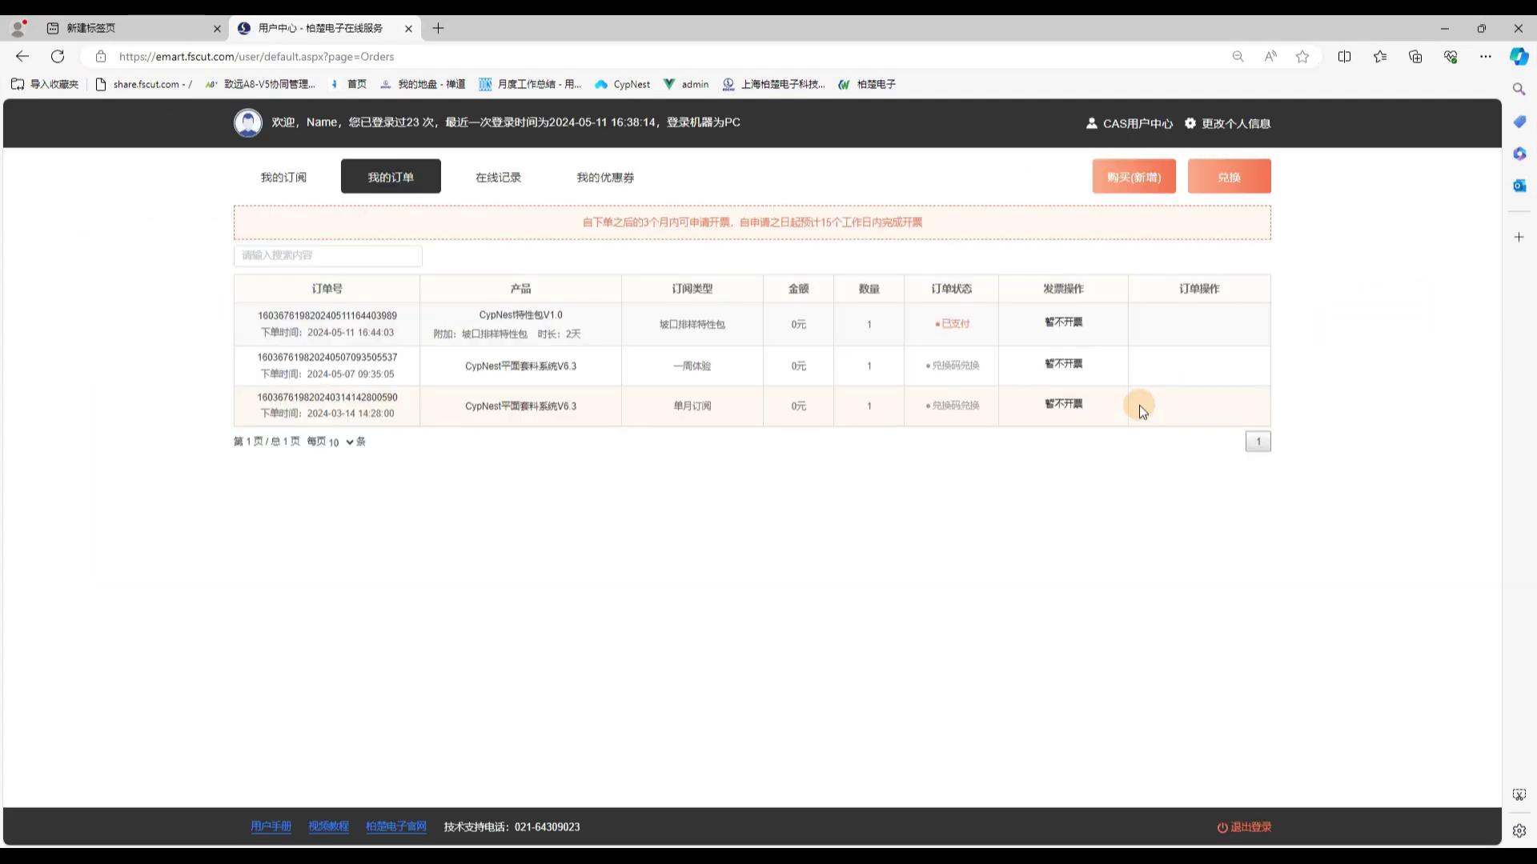
- Leave the online store, dismiss the feature pack offers and close CypNest
click(1432, 32)
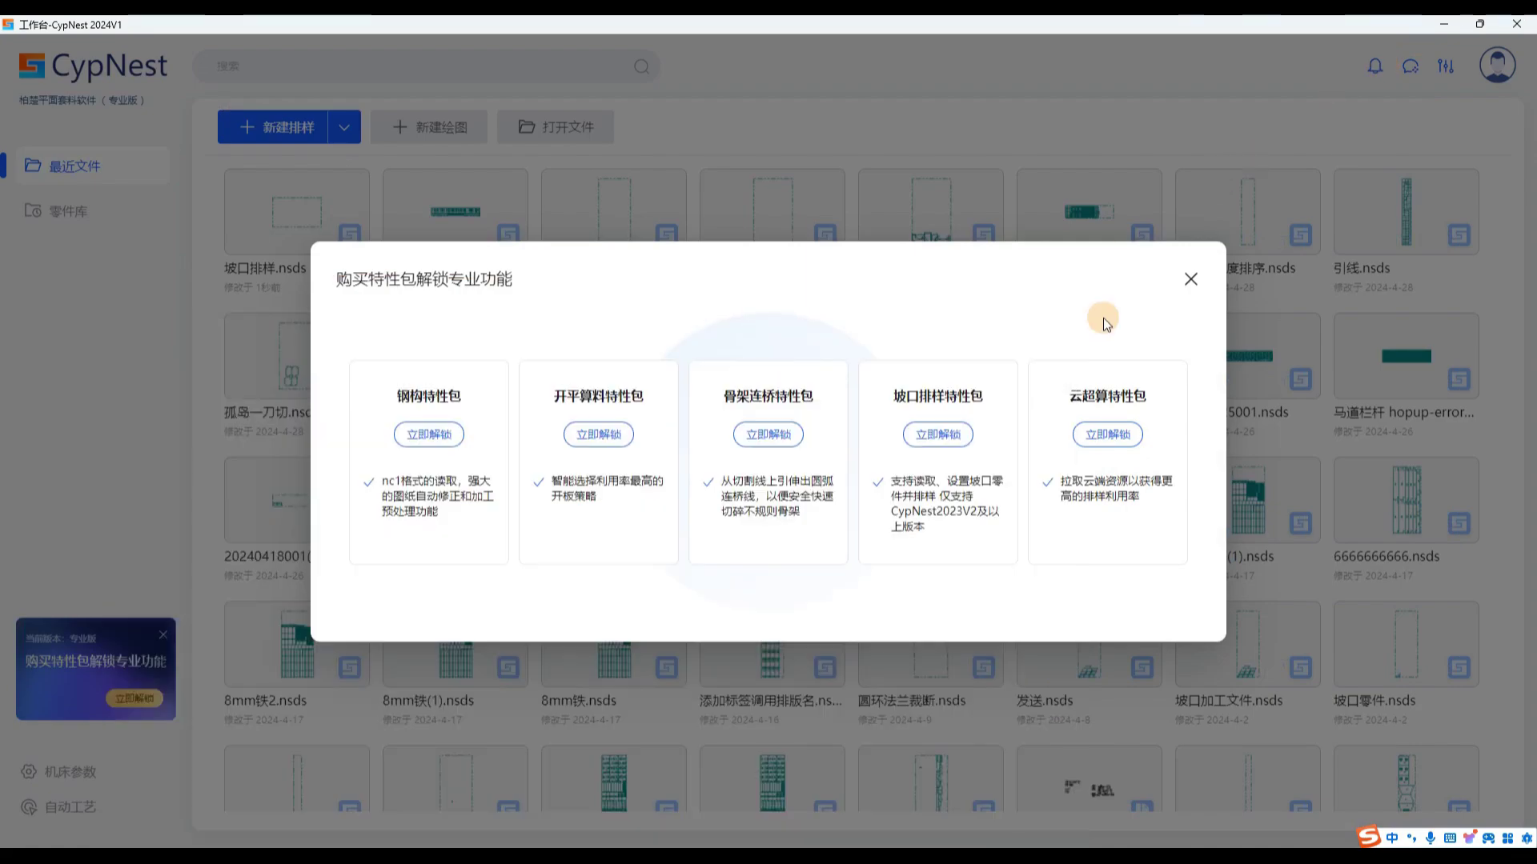
click(1193, 285)
click(1516, 24)
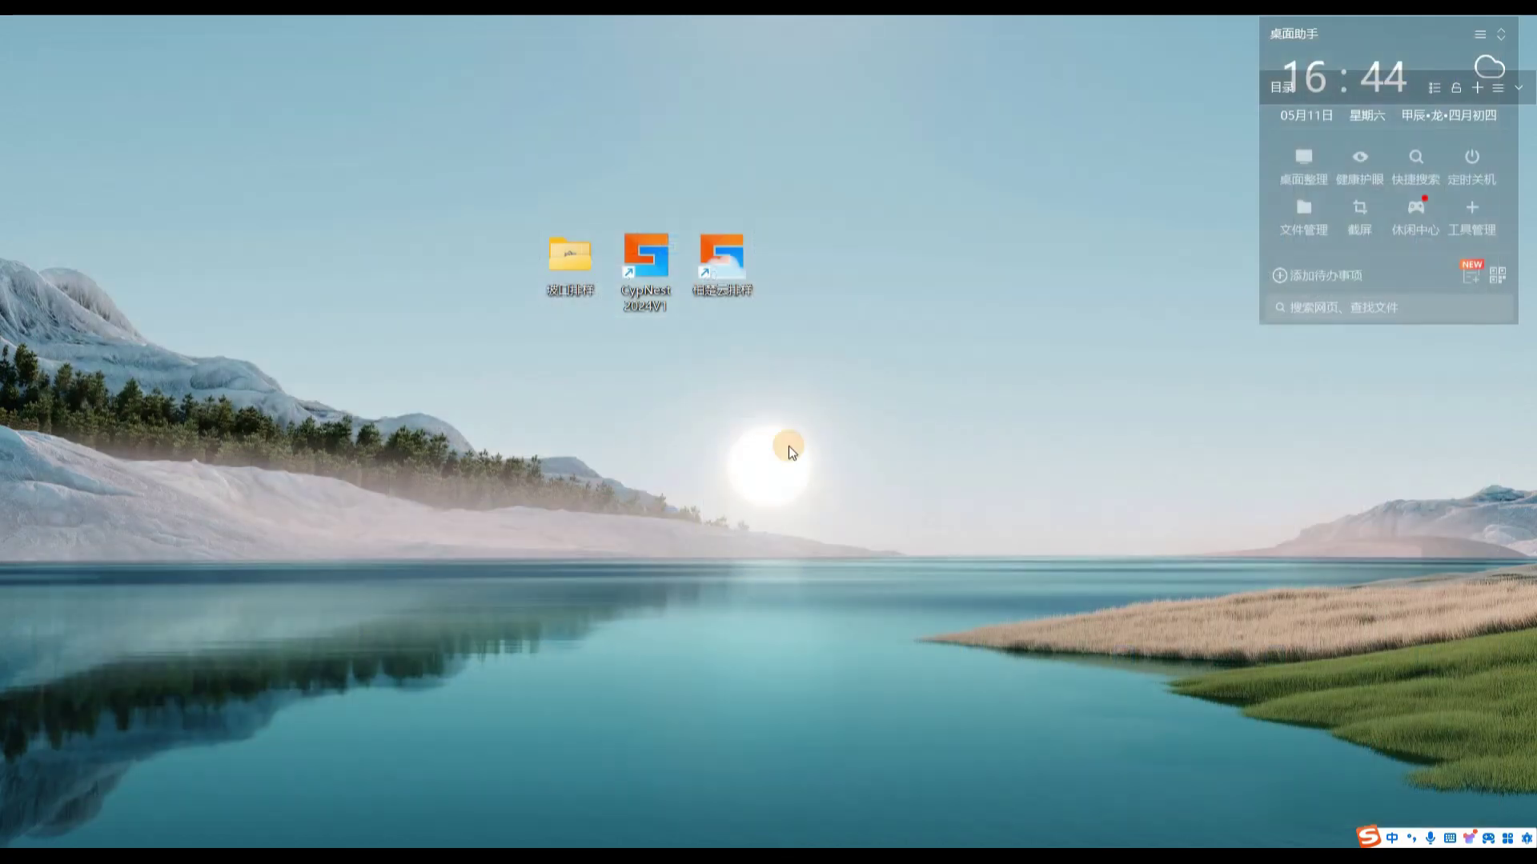
- Launch CypNest 2024V1 again and open the recent nest file 坡口排样.nsds
double_click(659, 272)
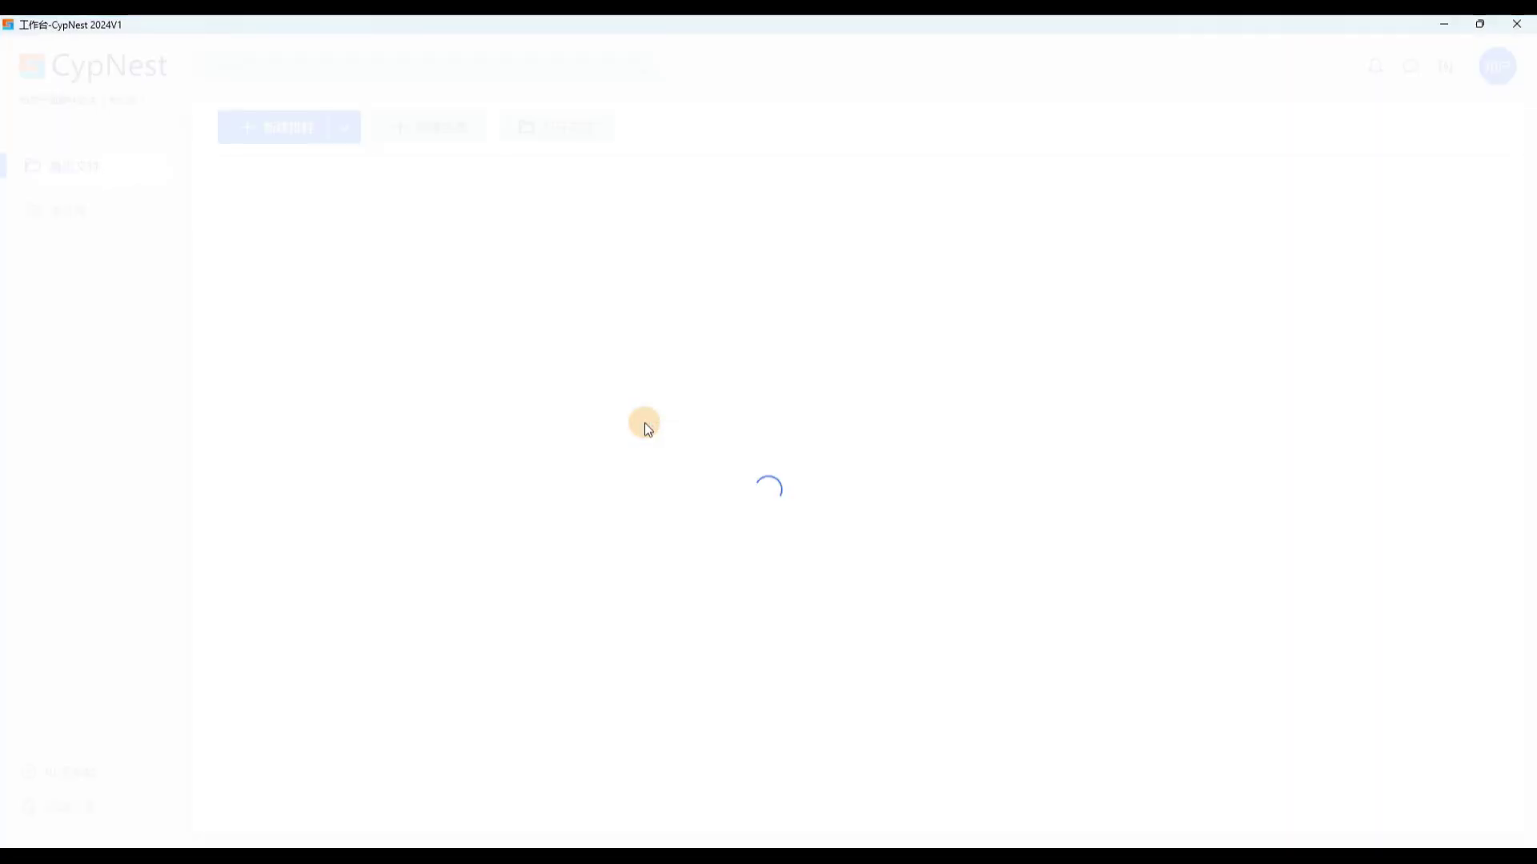
key(Return)
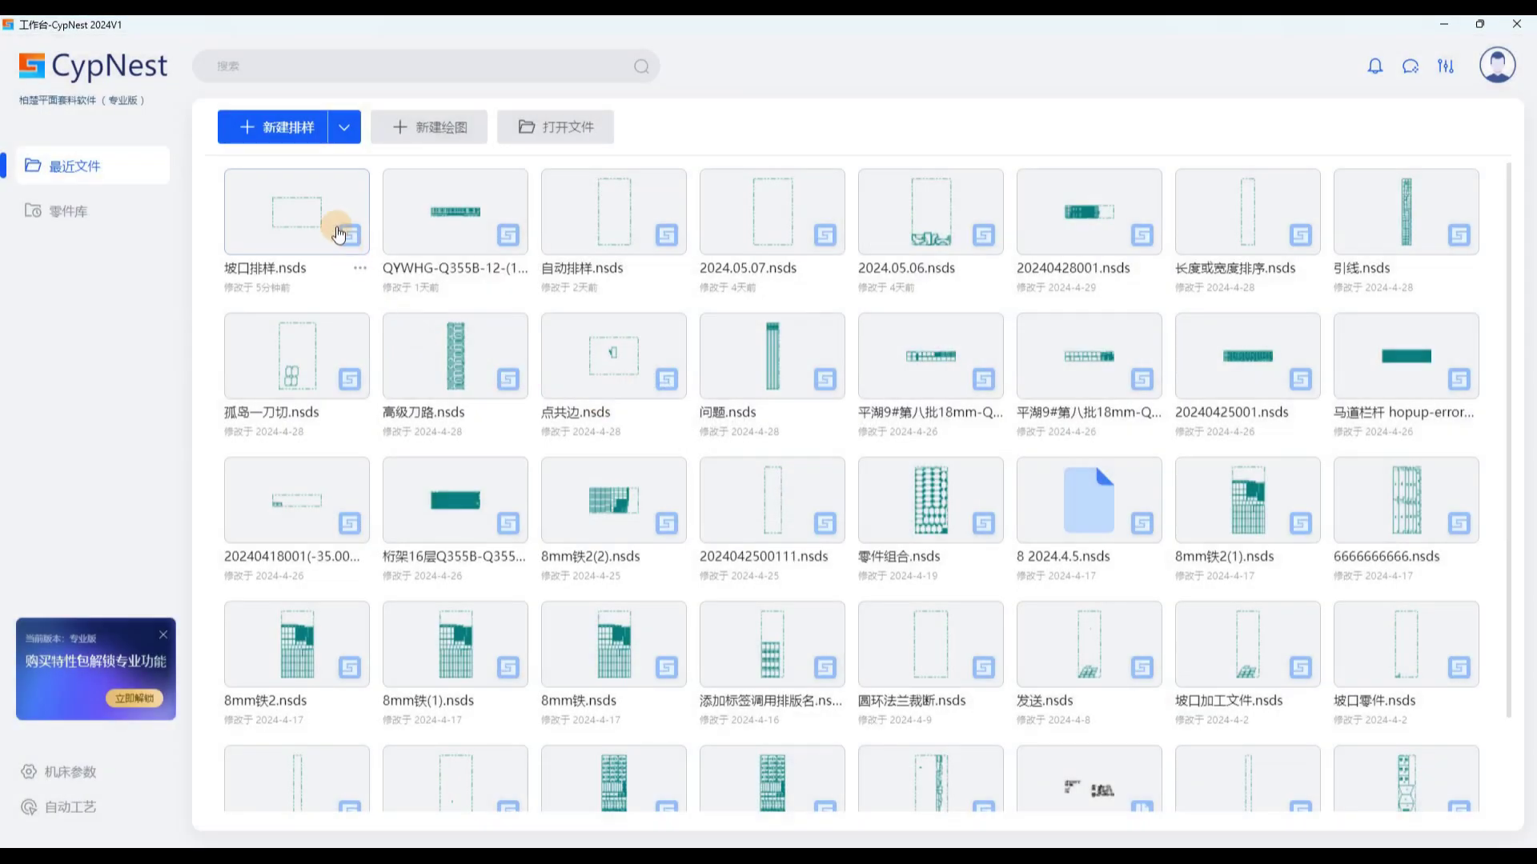
click(332, 221)
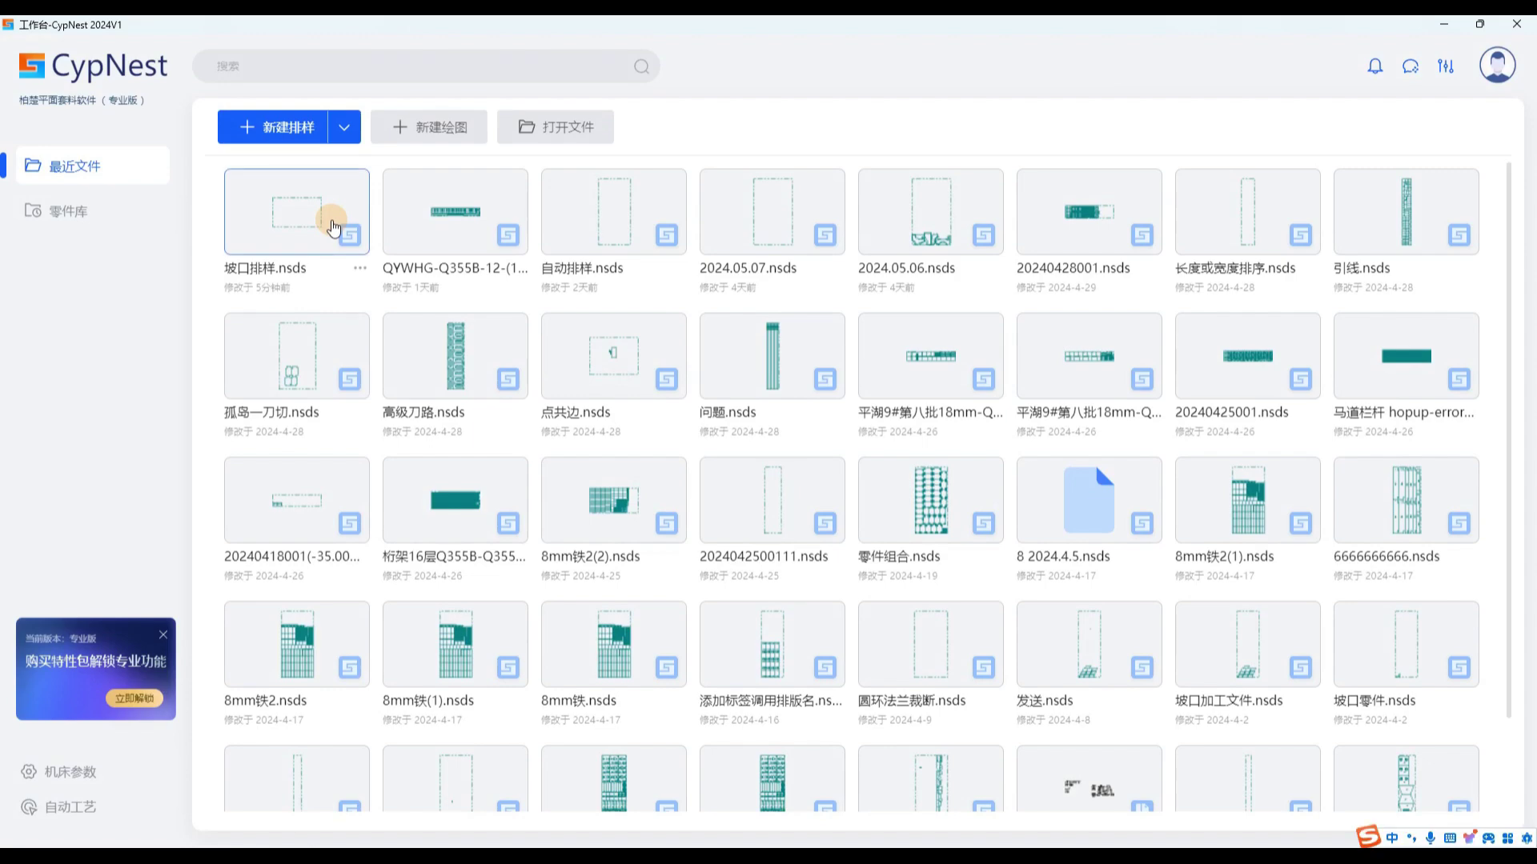
double_click(333, 226)
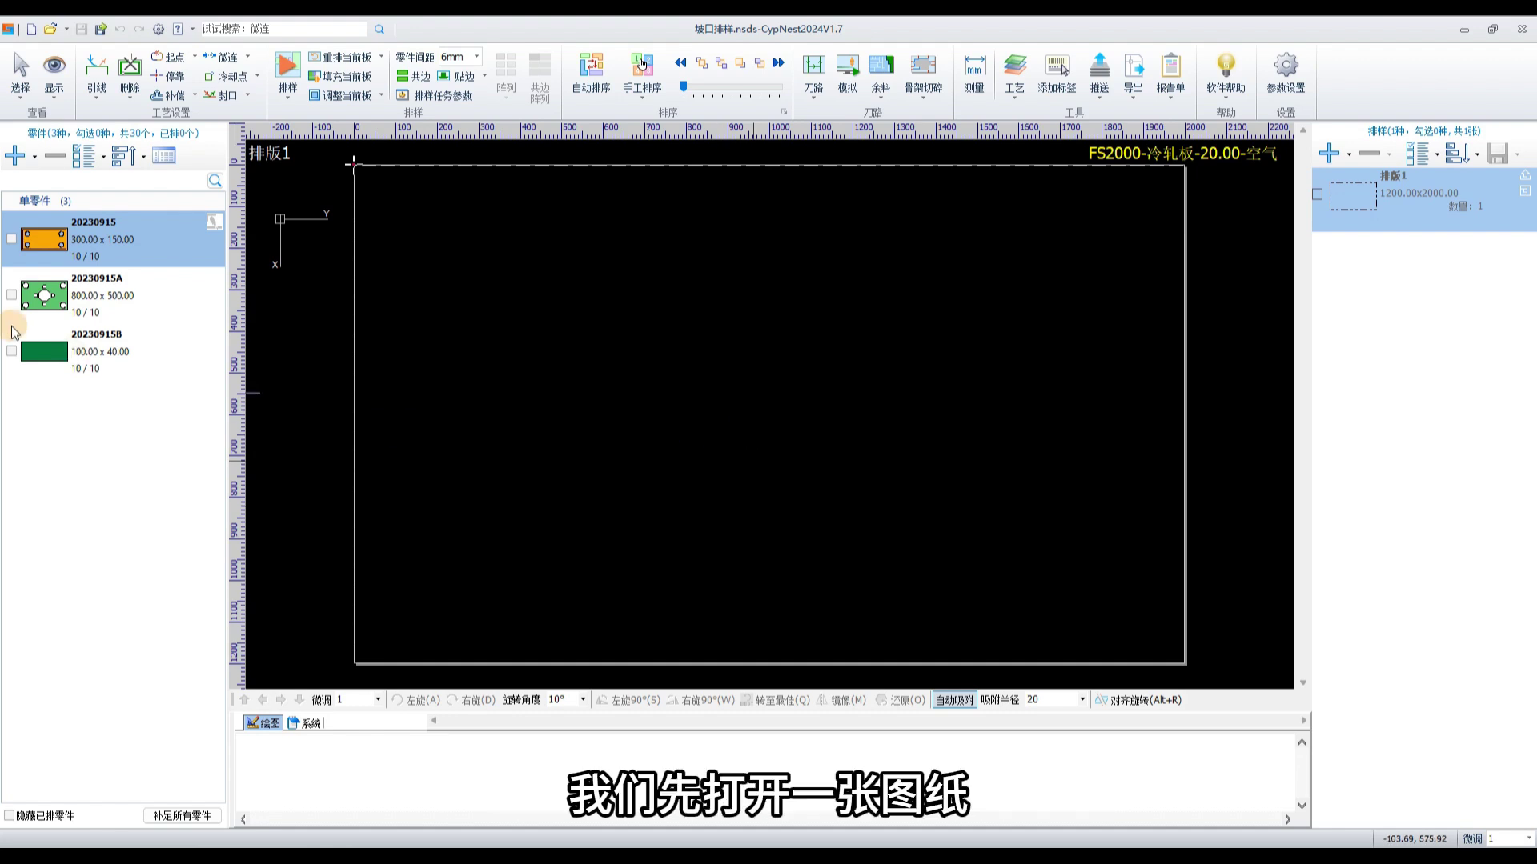
- Import the part drawing 坡口图纸.lxds and take it into drawing processing (图纸处理)
click(16, 156)
click(80, 219)
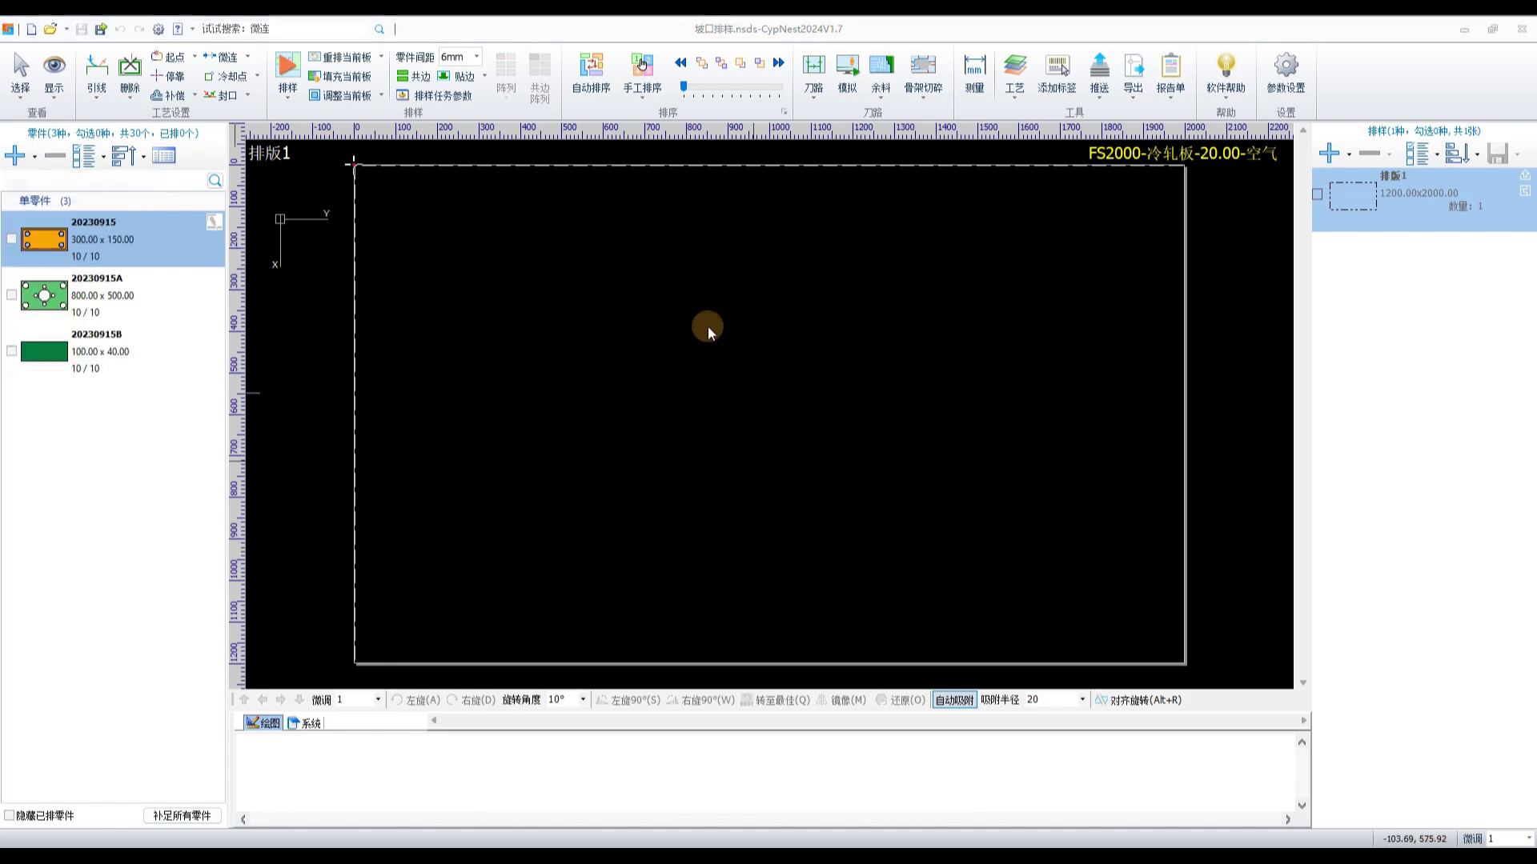
double_click(555, 257)
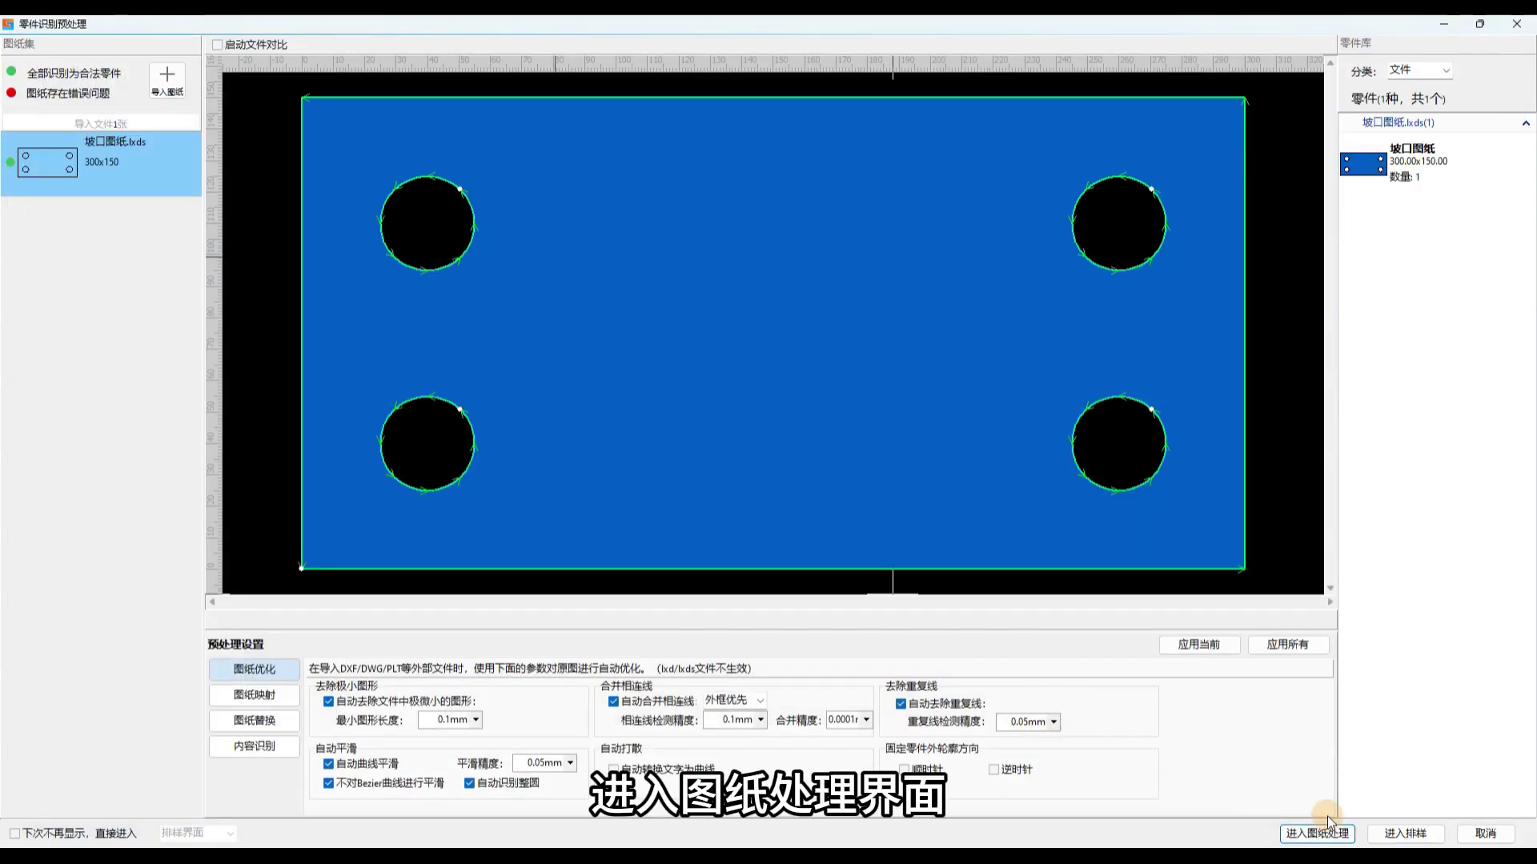
click(1331, 837)
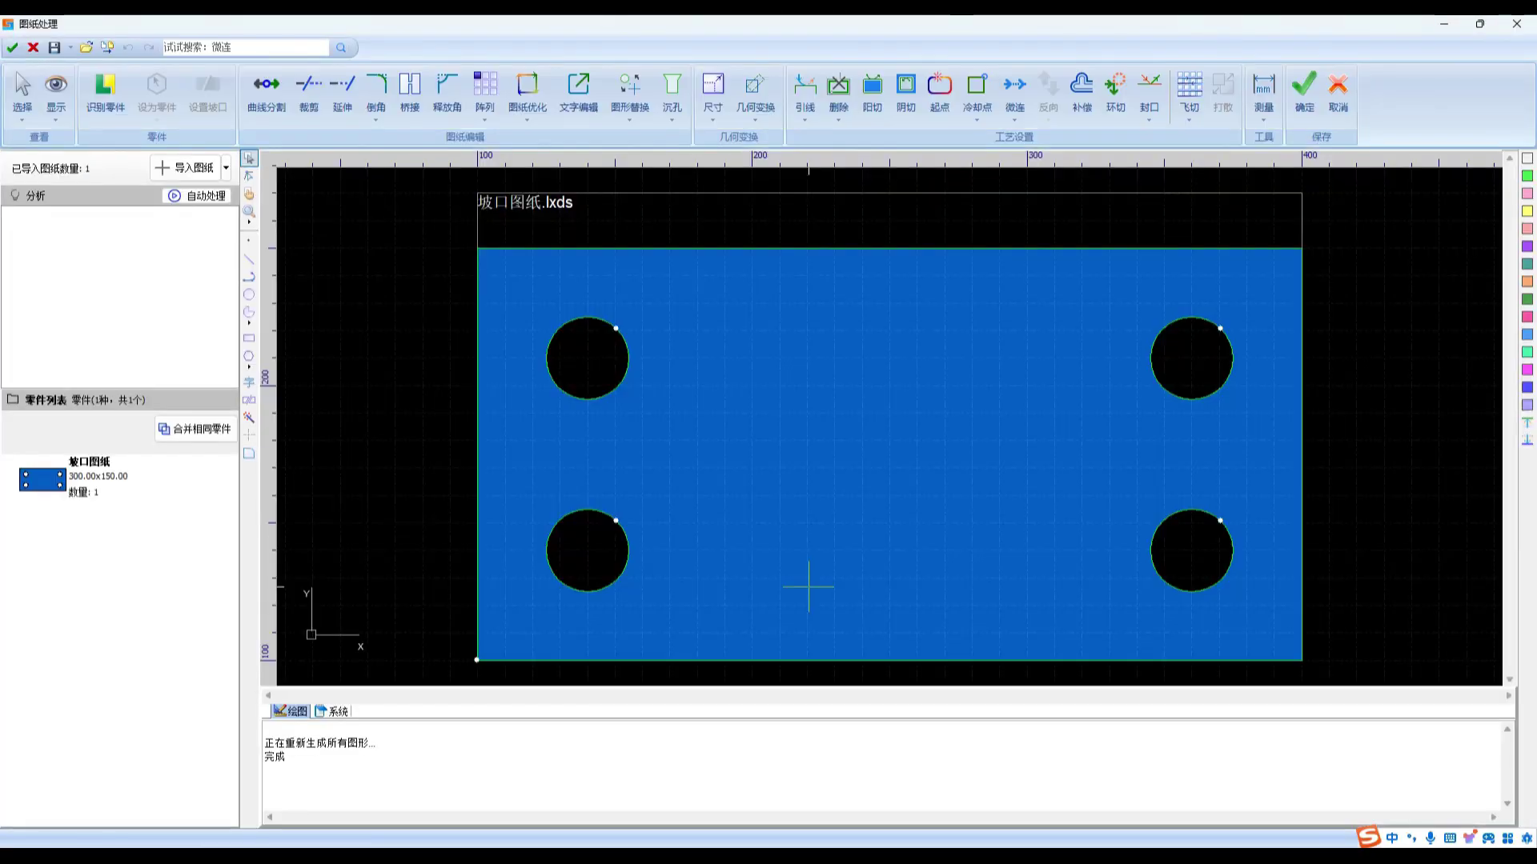
- Select the imported 300 x 150 plate and open it in the bevel editor (设置坡口)
click(674, 414)
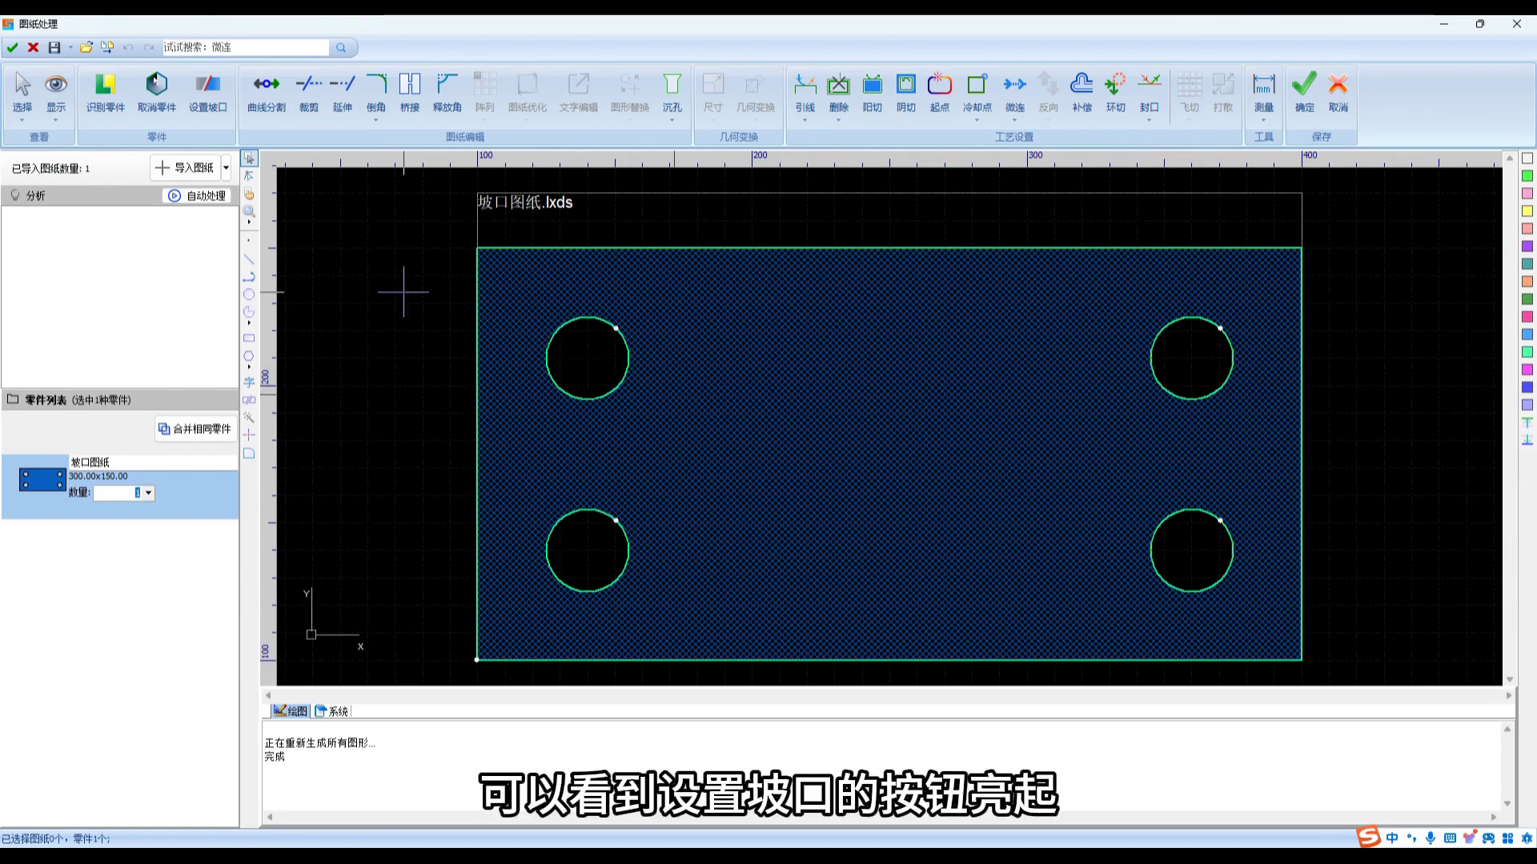
click(207, 109)
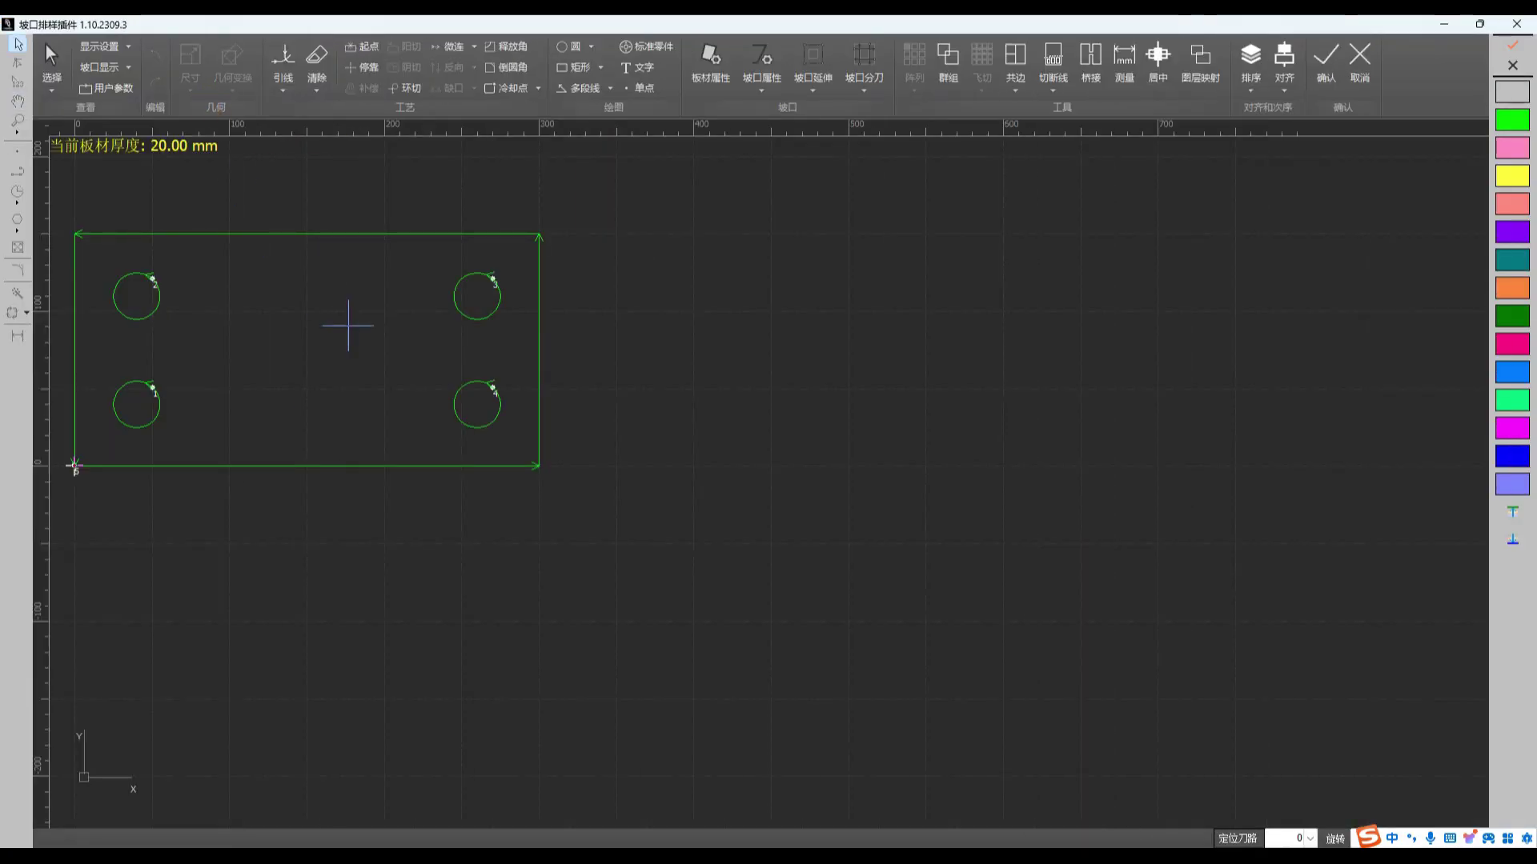
middle_drag(346, 326, 630, 374)
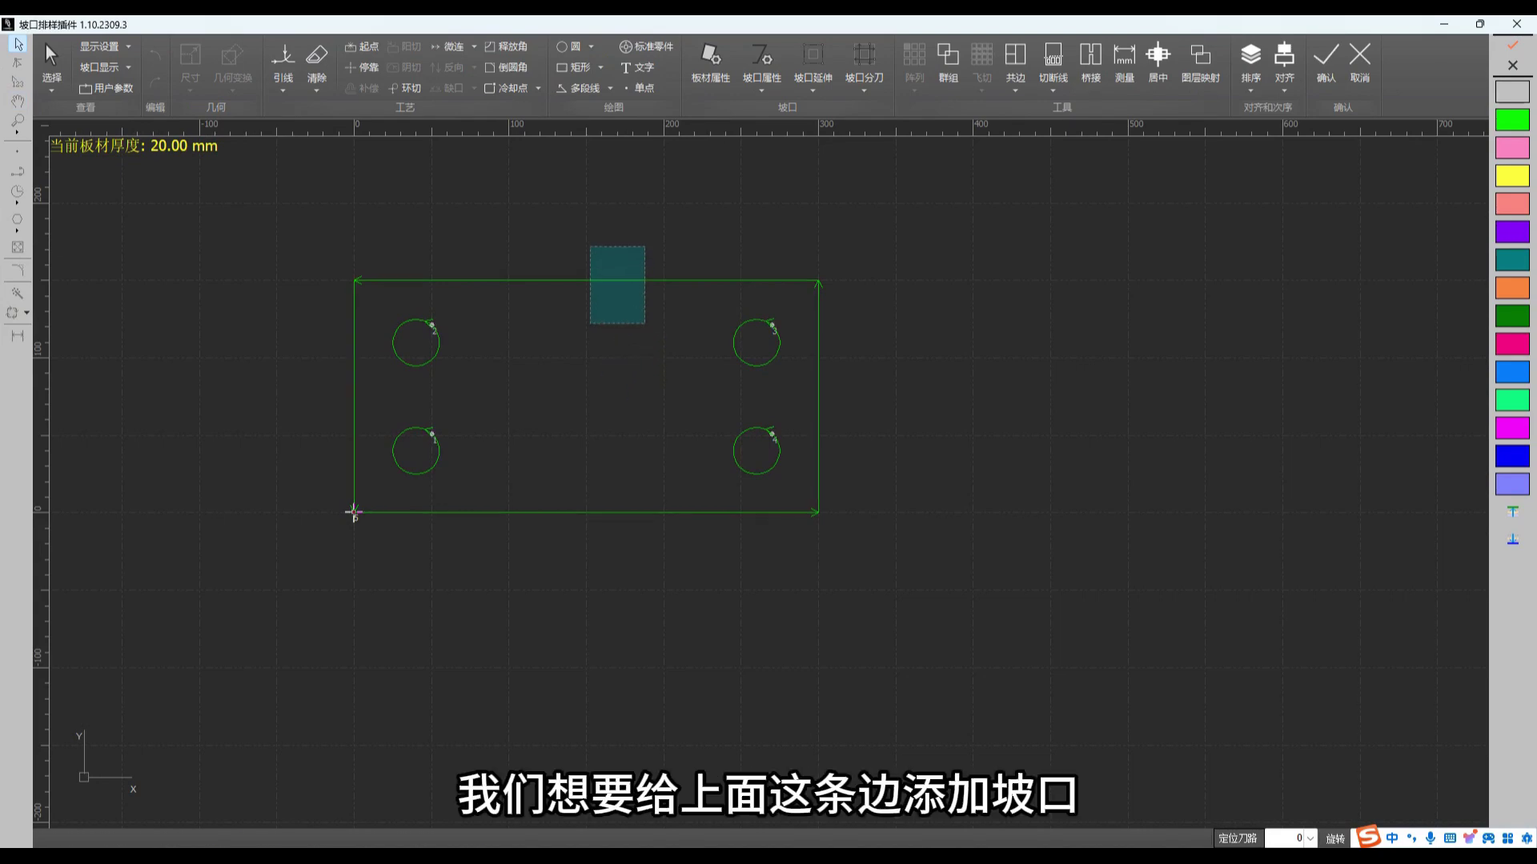
- Split the plate's outer contour into separate edges with the automatic bevel split (自动分割)
click(617, 280)
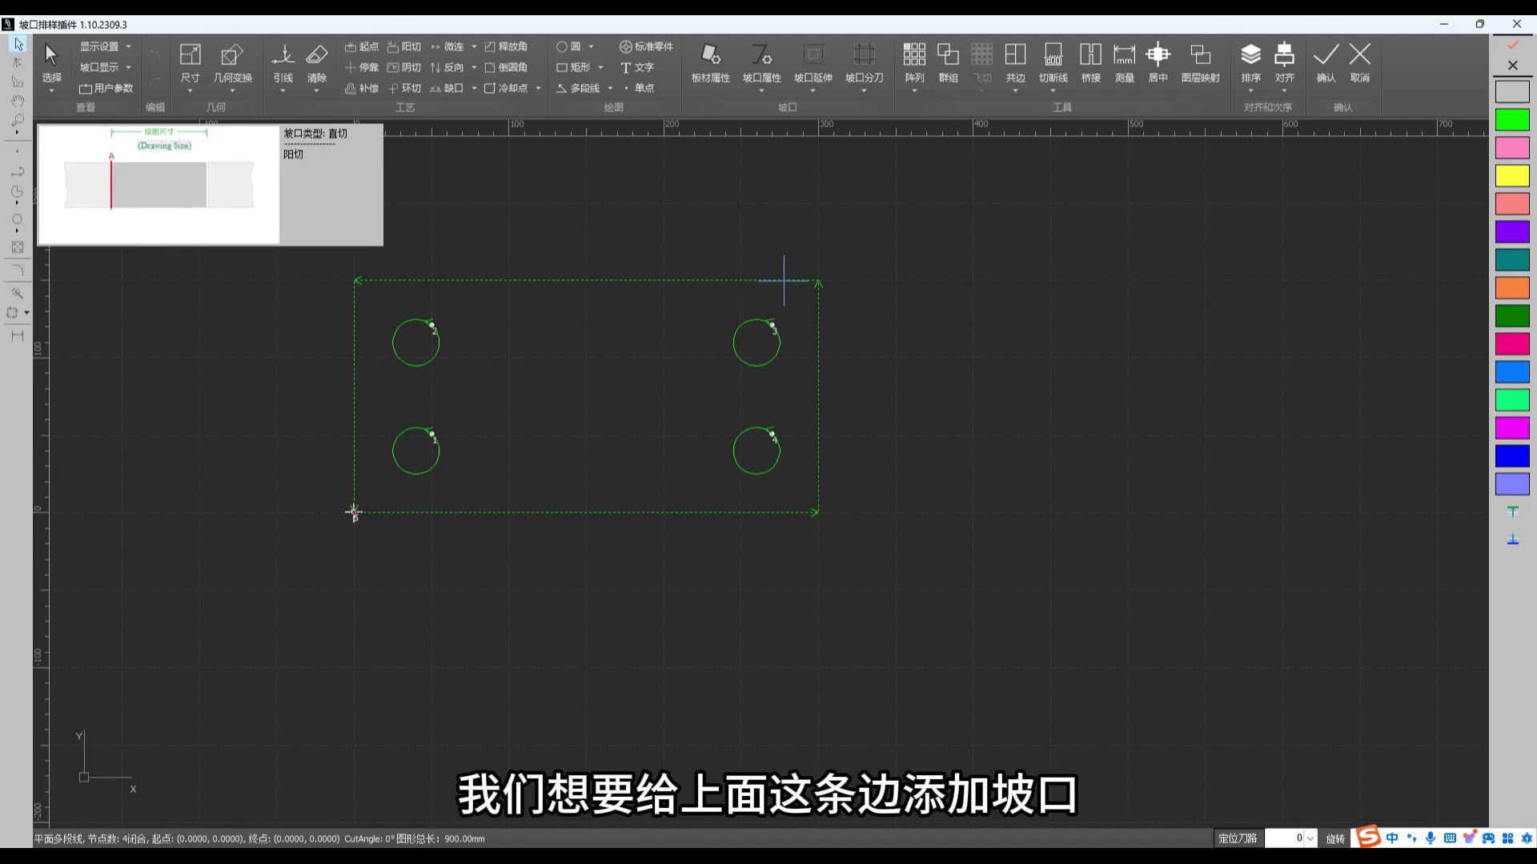
click(864, 90)
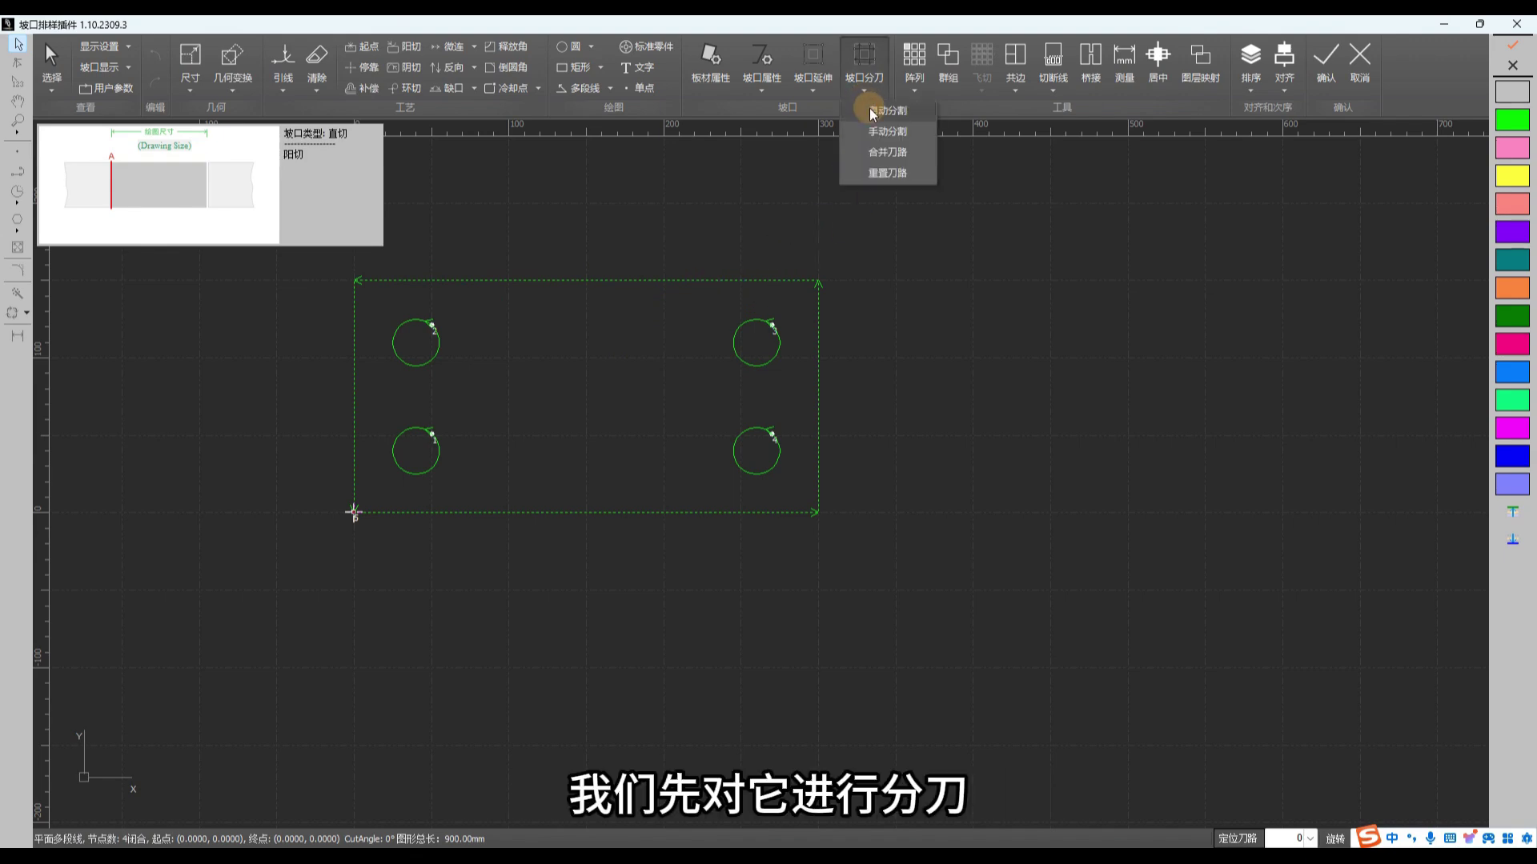
click(872, 112)
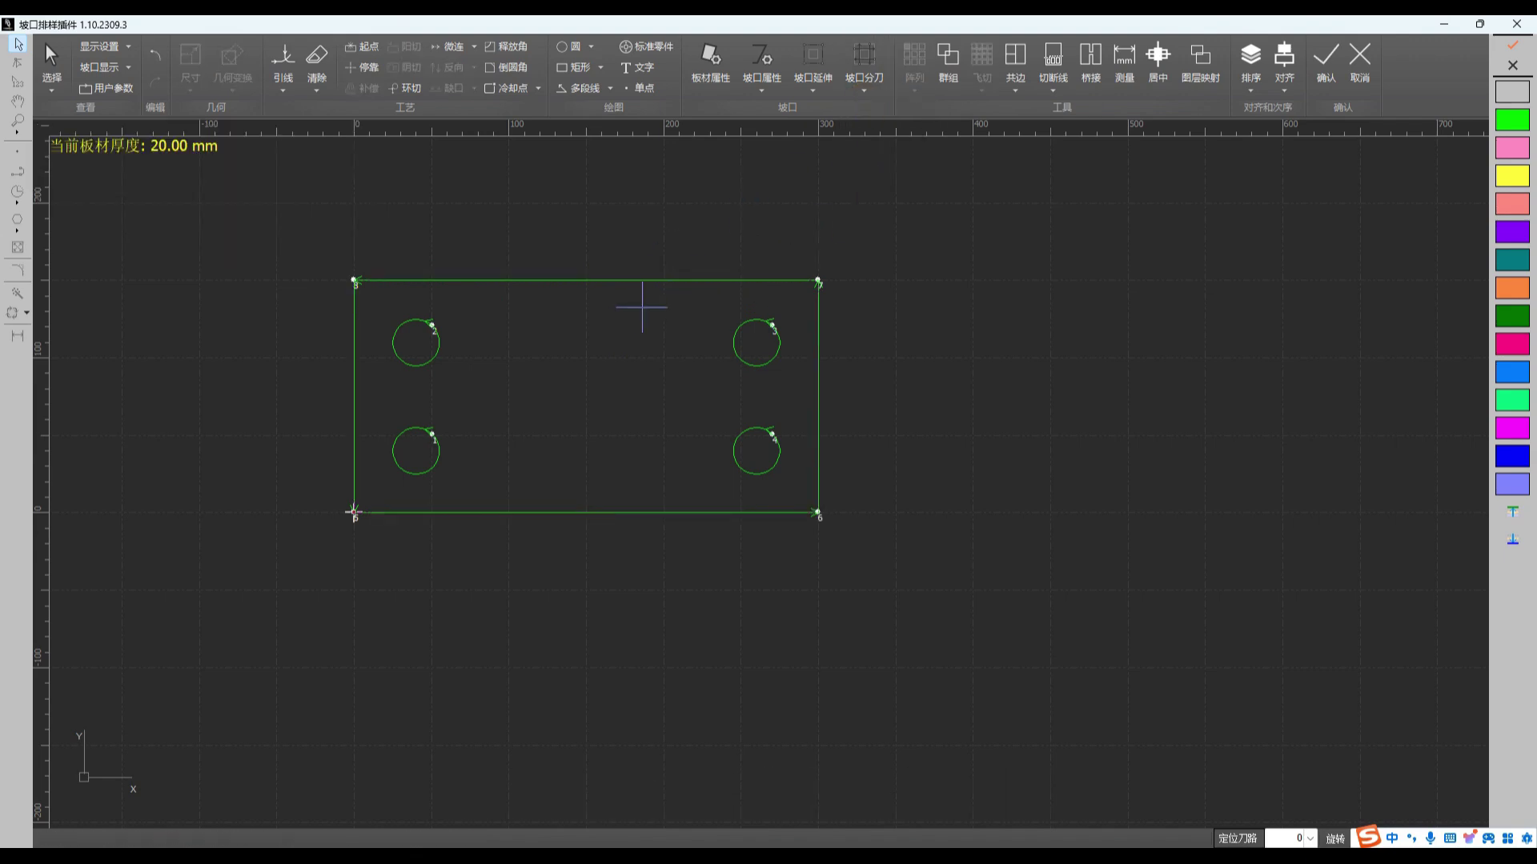
- Apply a 25° V型上坡口 bevel to the plate's upper edge
drag(592, 269, 658, 320)
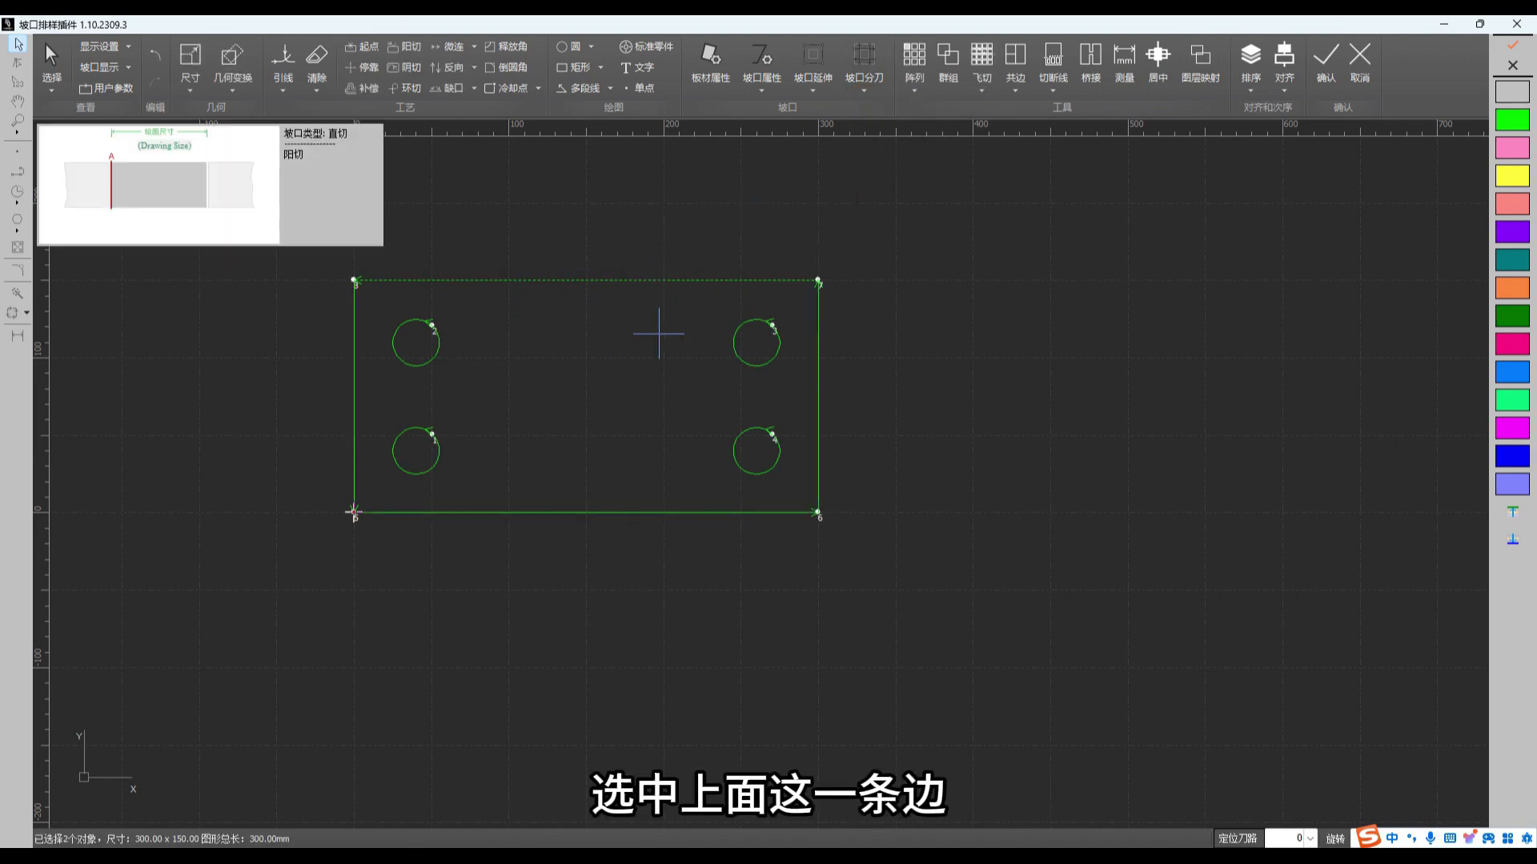
click(761, 59)
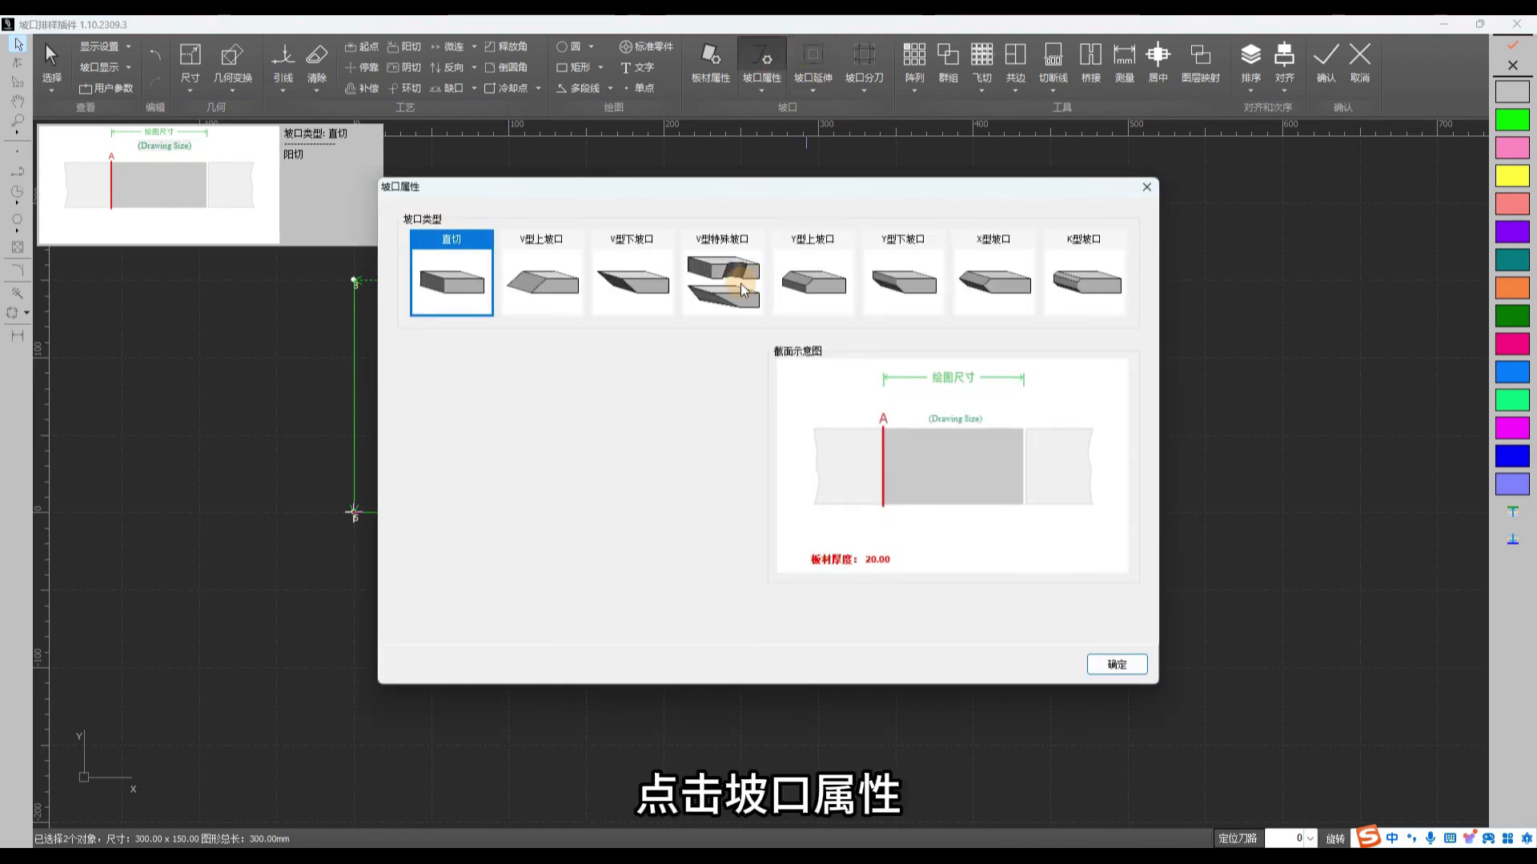
click(551, 276)
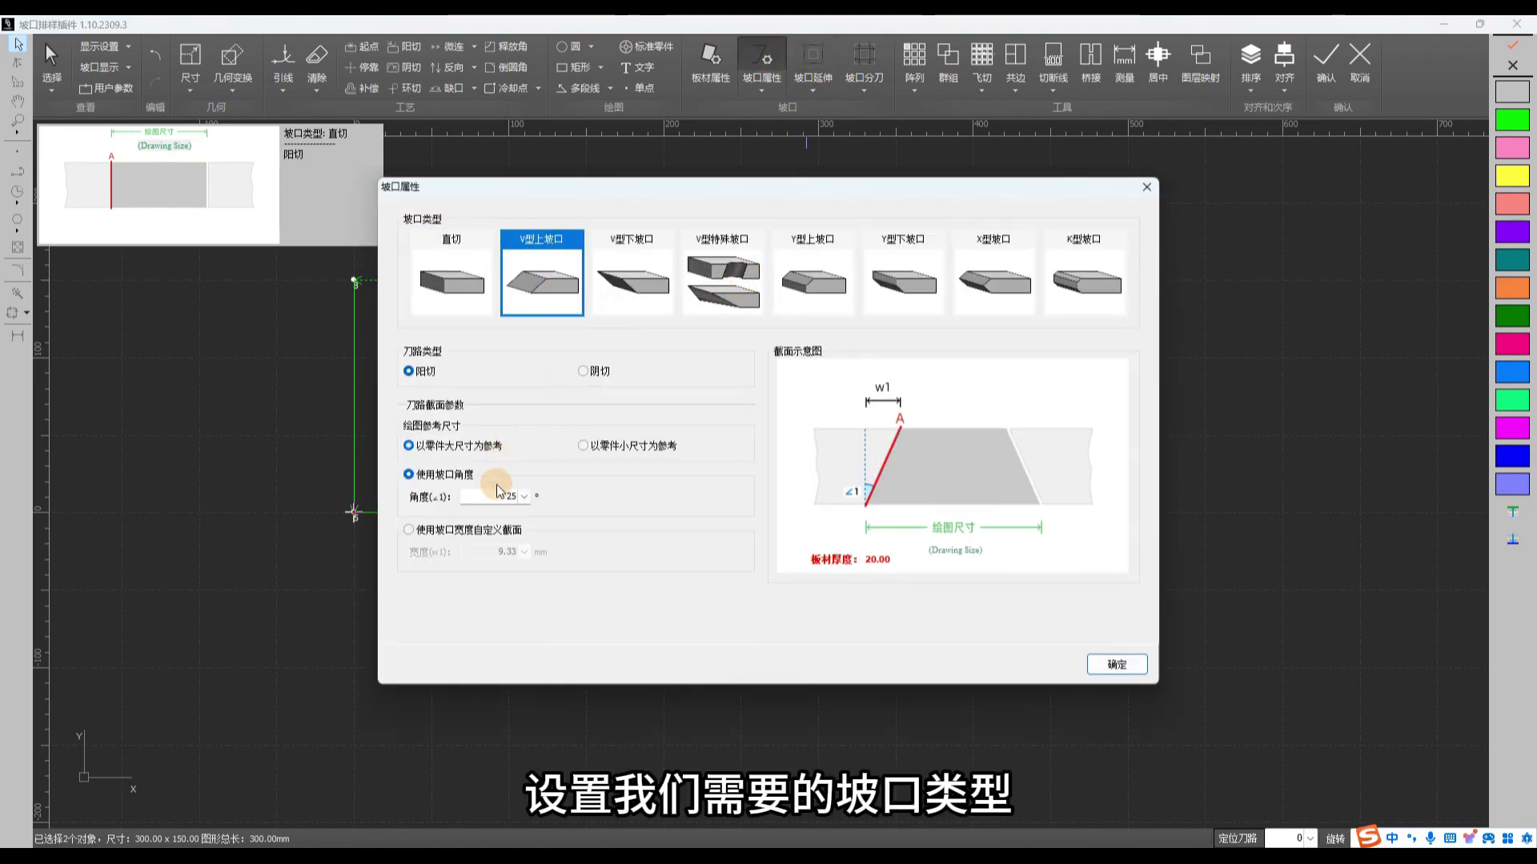
click(1101, 663)
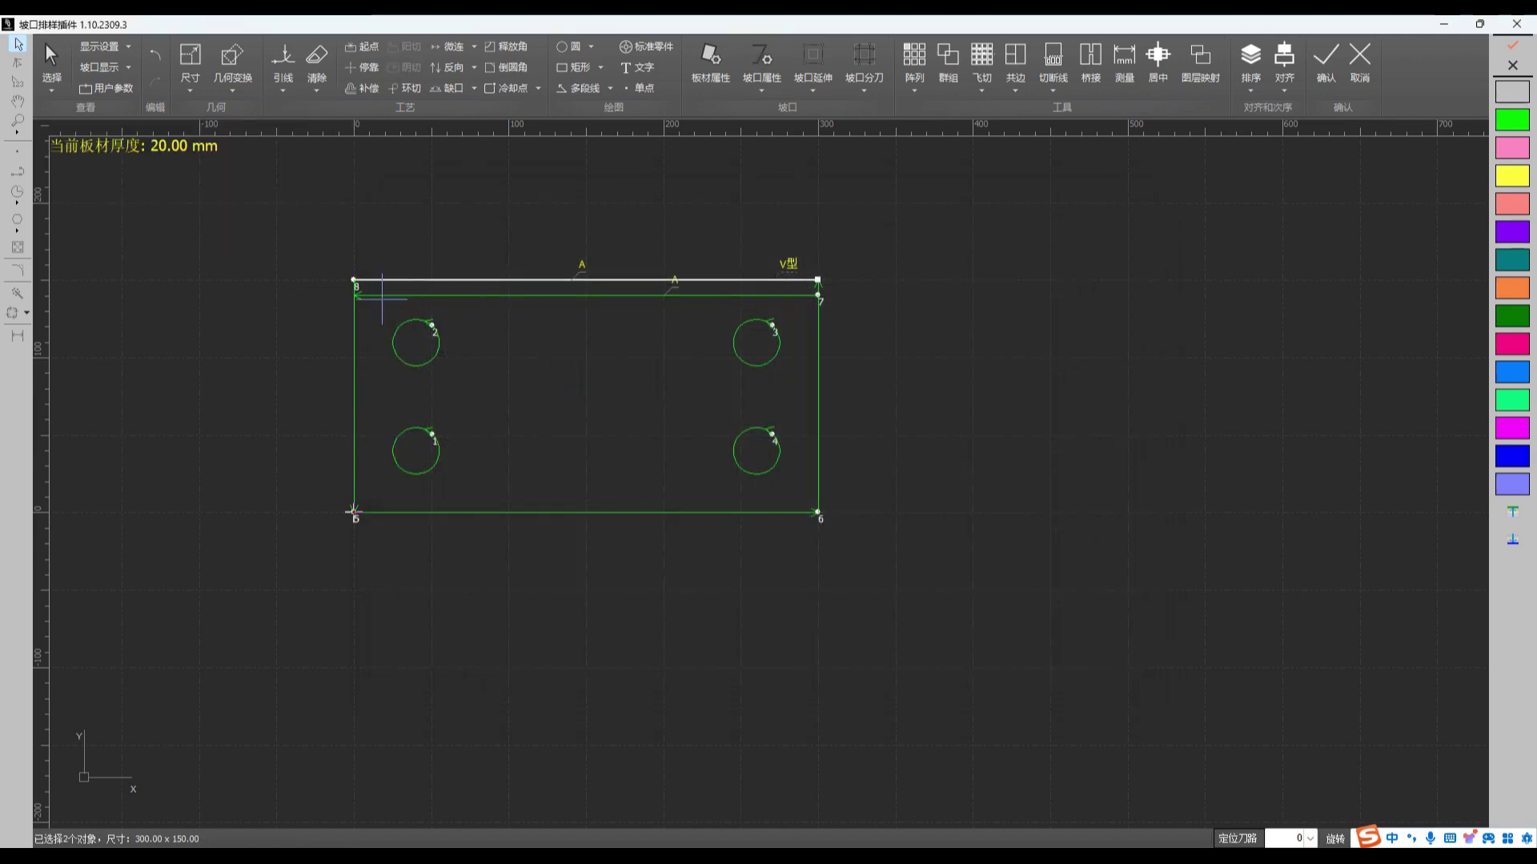
- Check the beveled edge's parameters and confirm the bevel part back into drawing processing
click(580, 294)
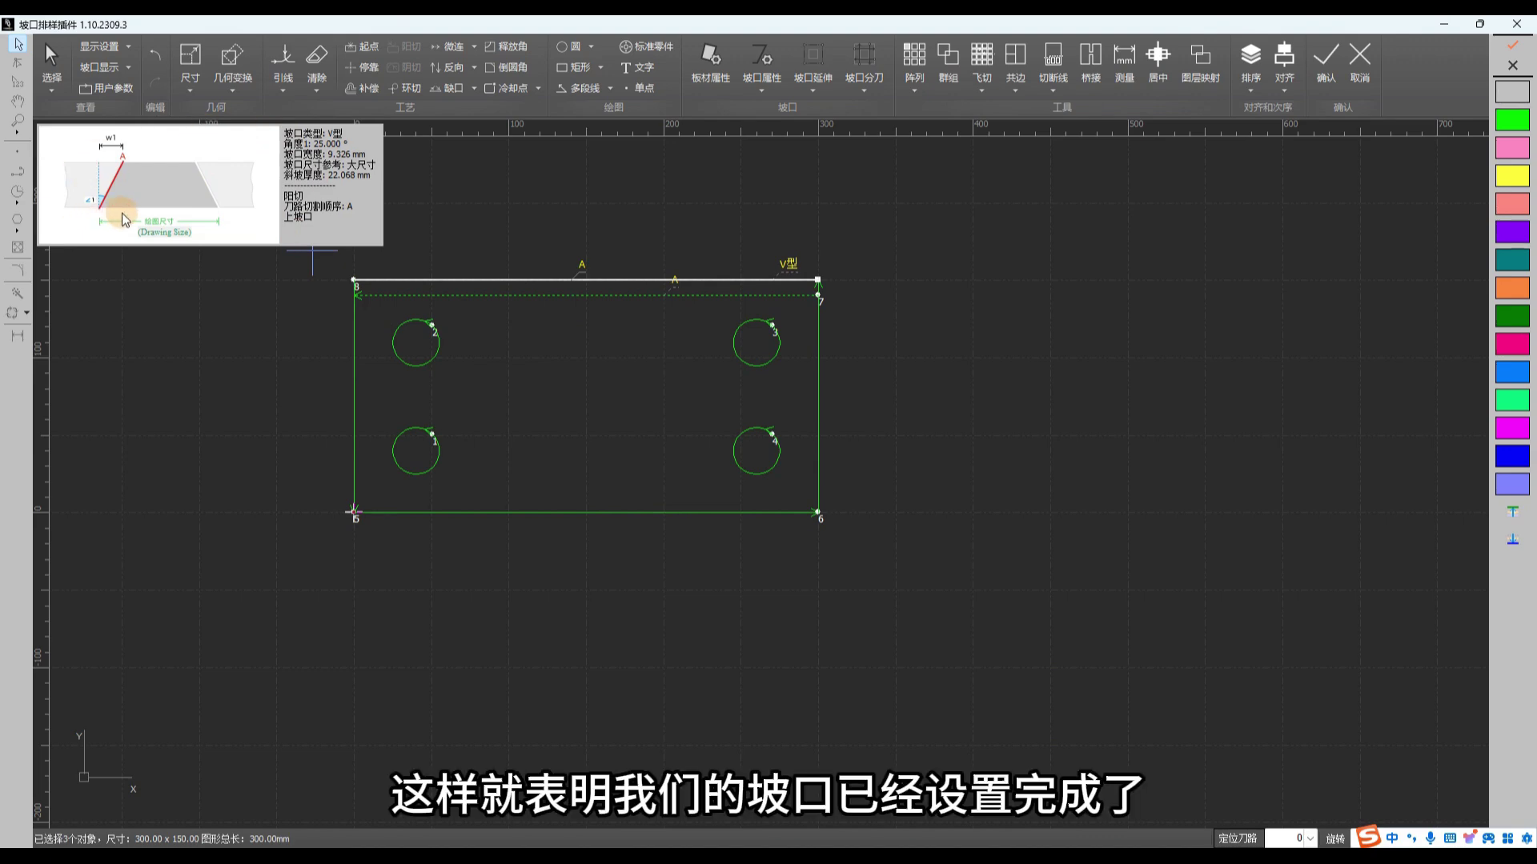
click(464, 587)
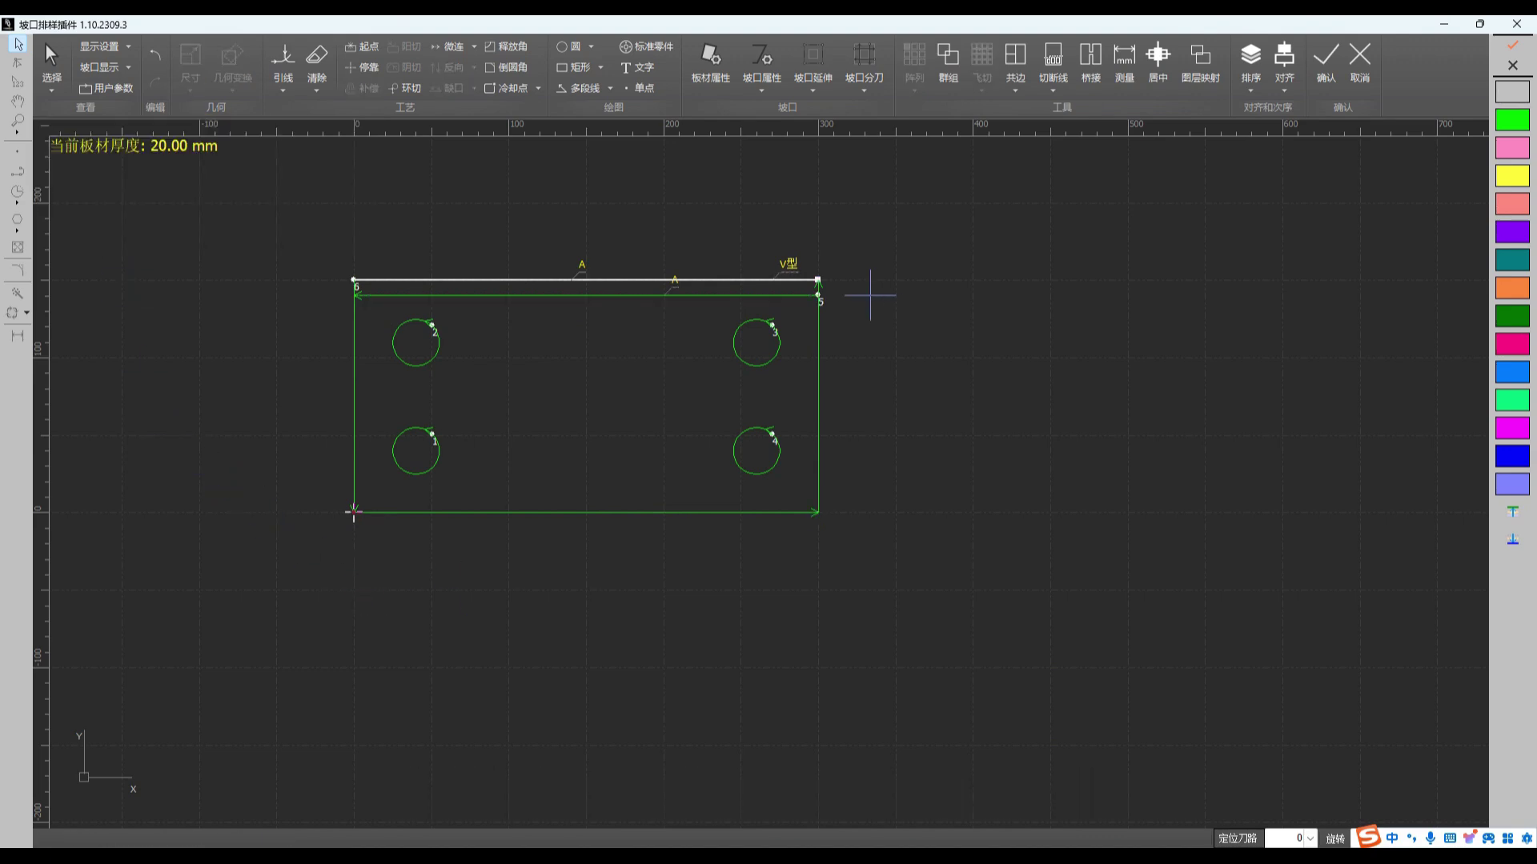
click(1325, 62)
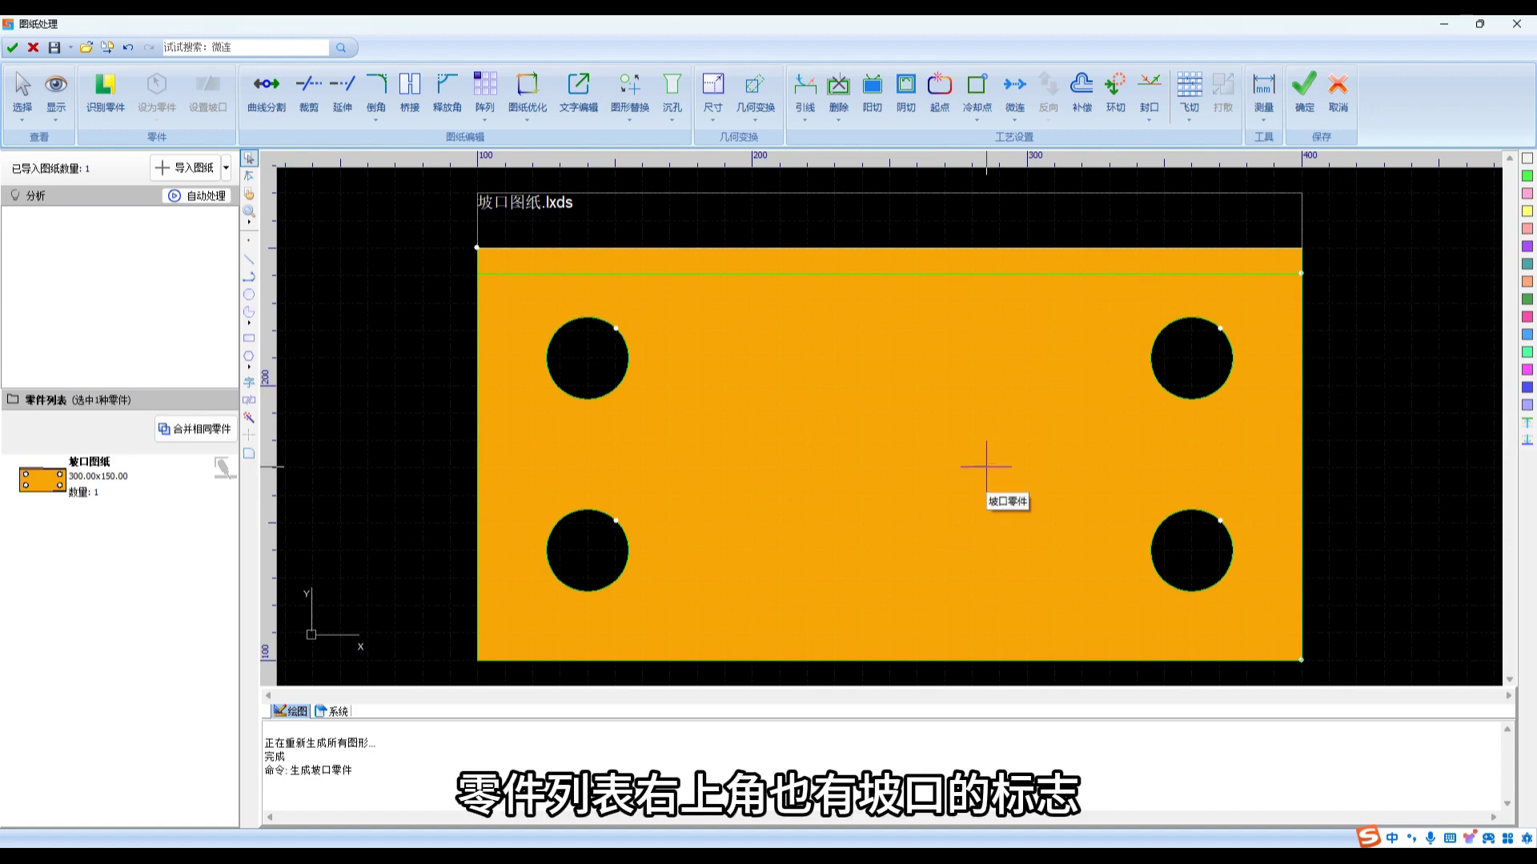
- Select the bevel part to check which editing tools apply, and save it into the nest's part list
click(200, 474)
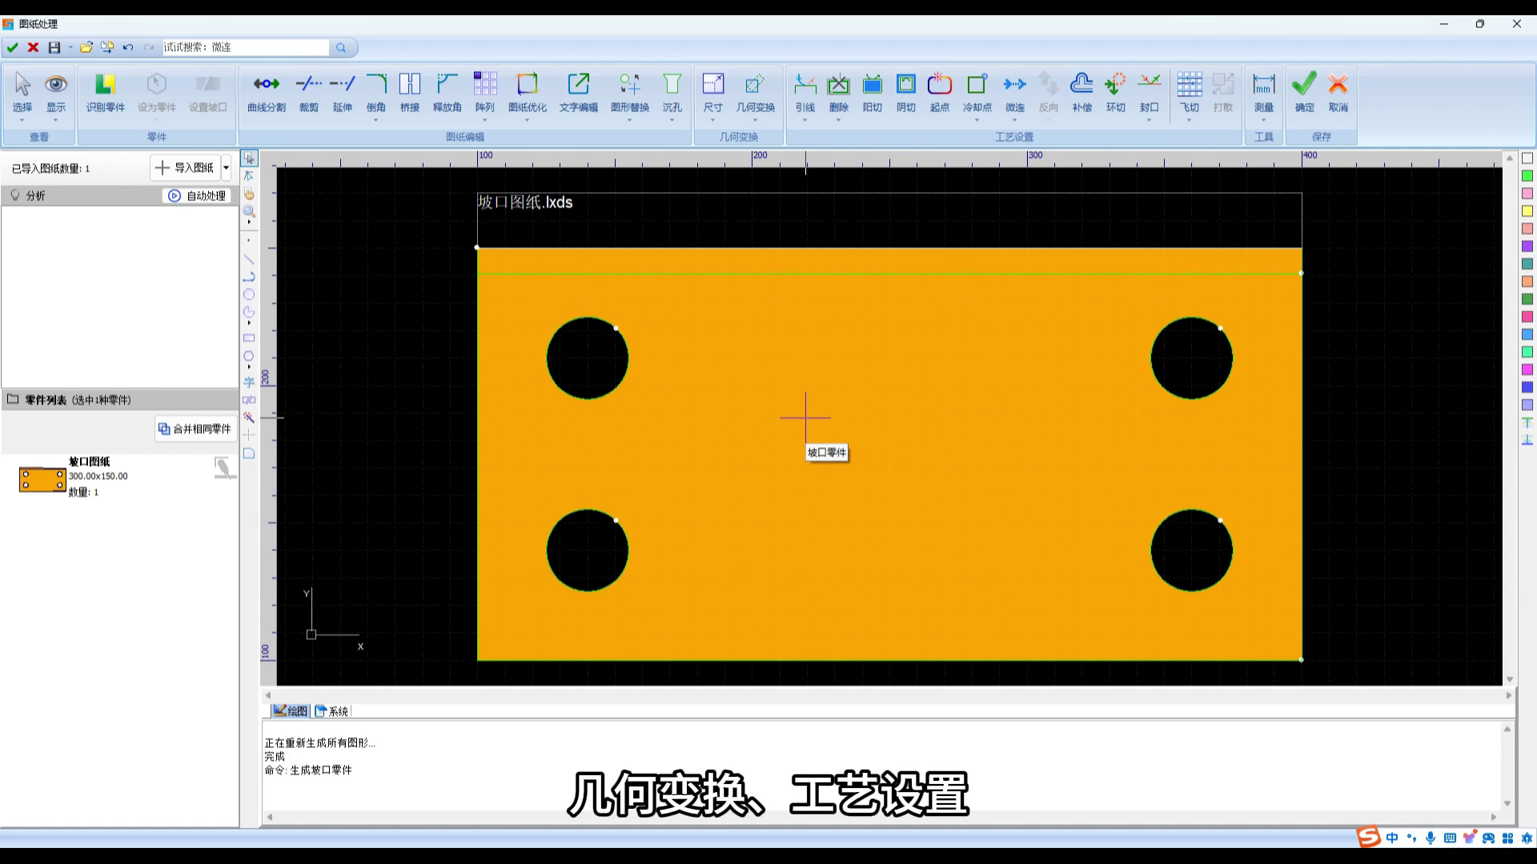
click(866, 397)
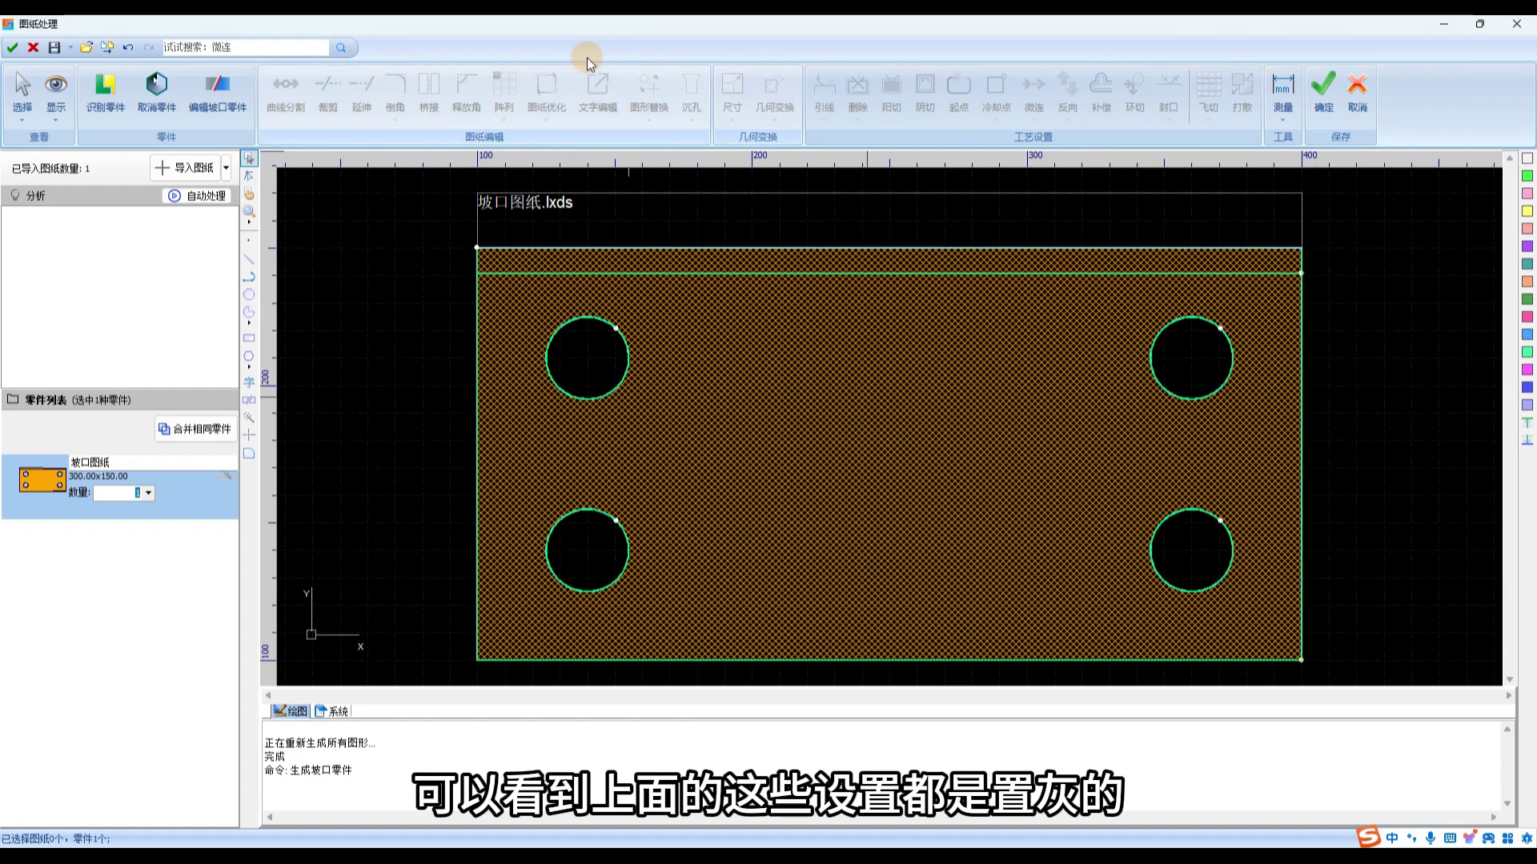
click(989, 203)
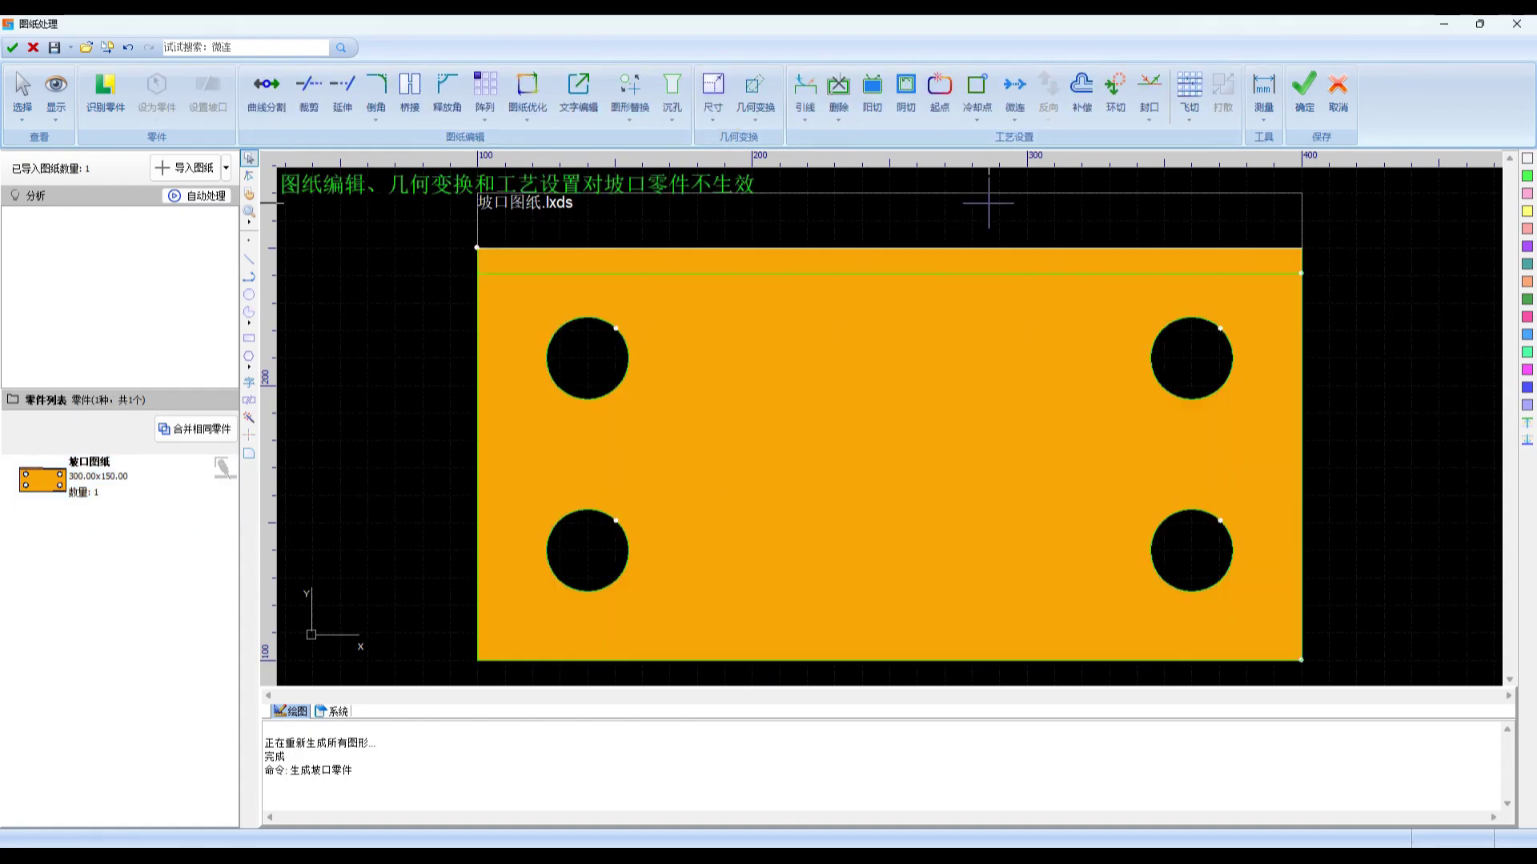
click(1300, 100)
click(869, 487)
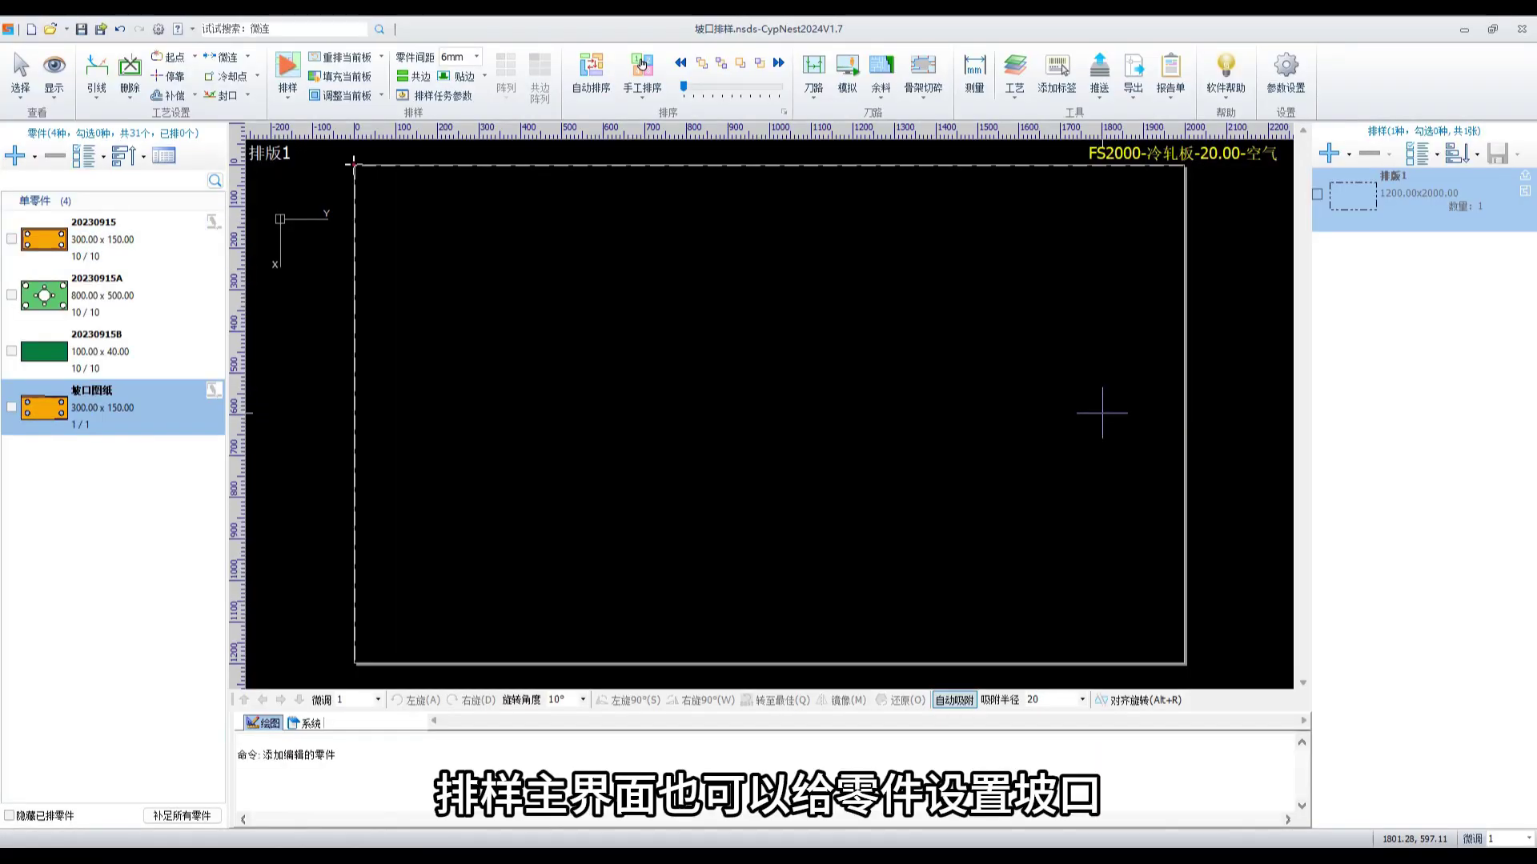
- Open part 20230915A in the bevel editor from the part list and leave without setting a bevel
right_click(113, 300)
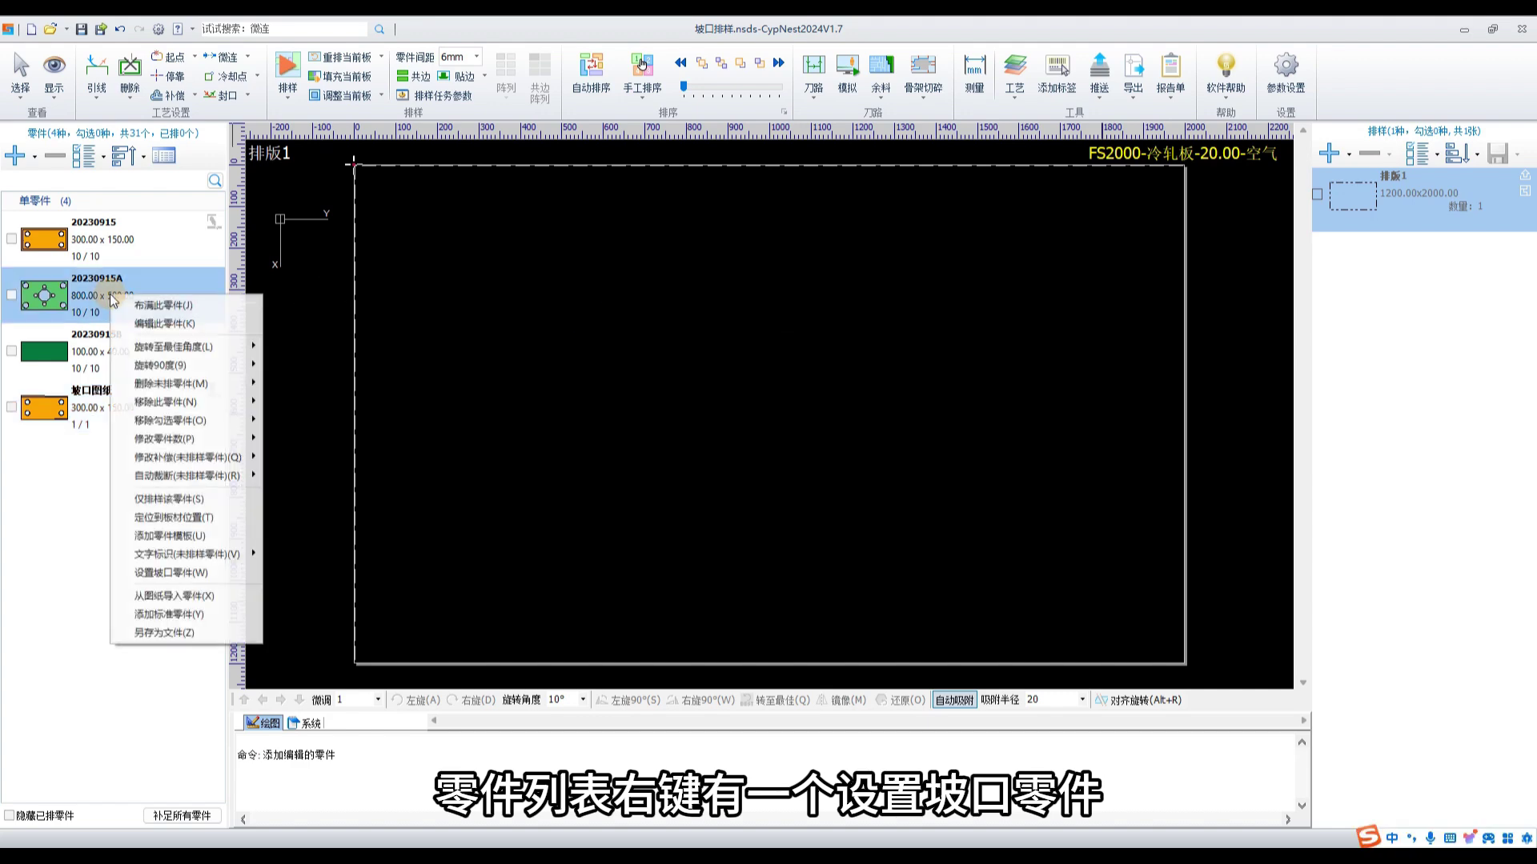
click(174, 575)
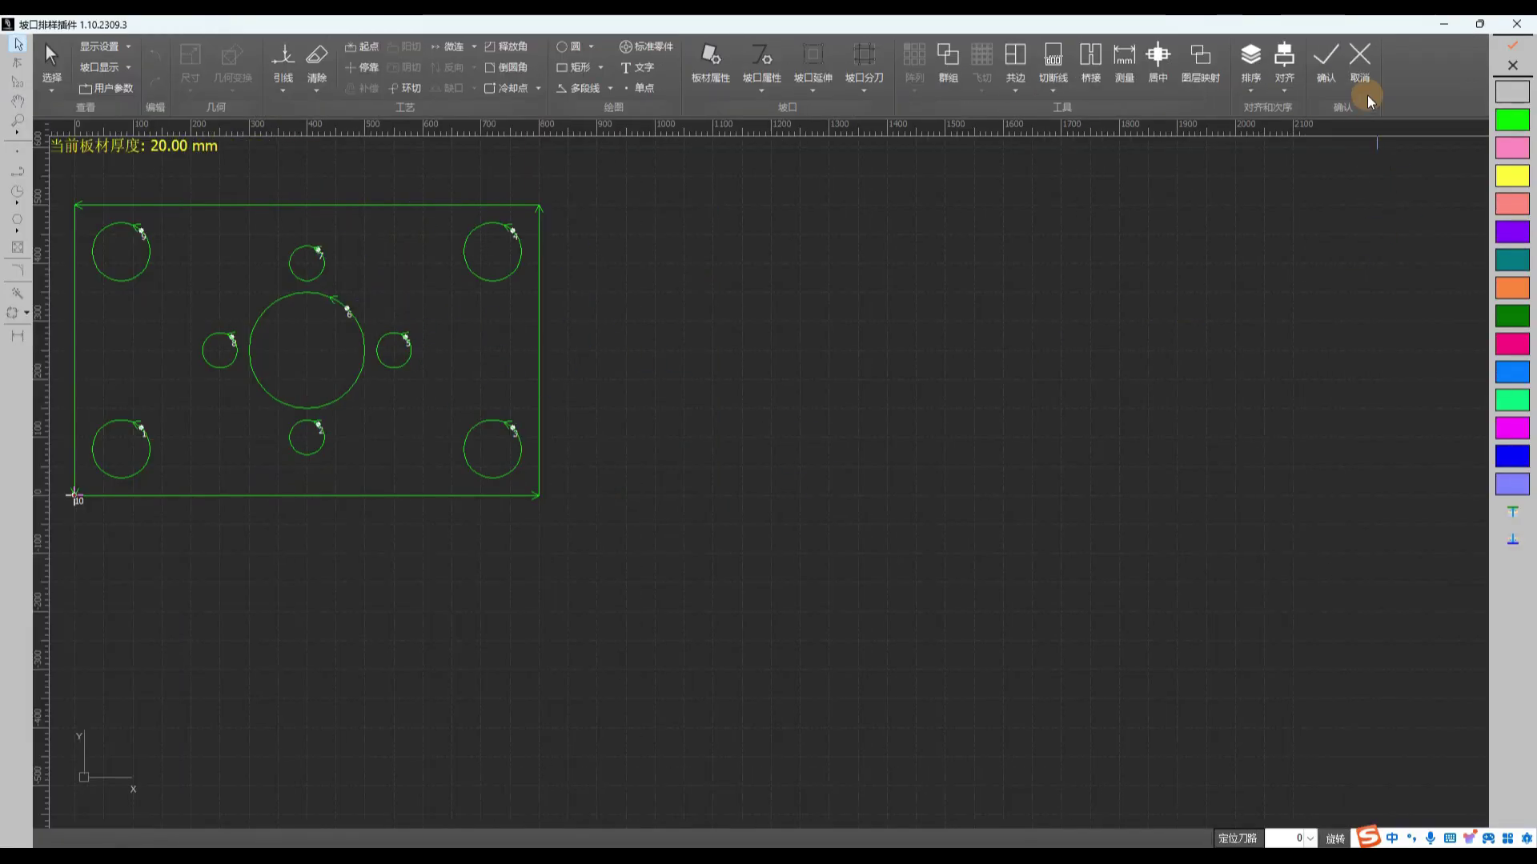
click(1360, 66)
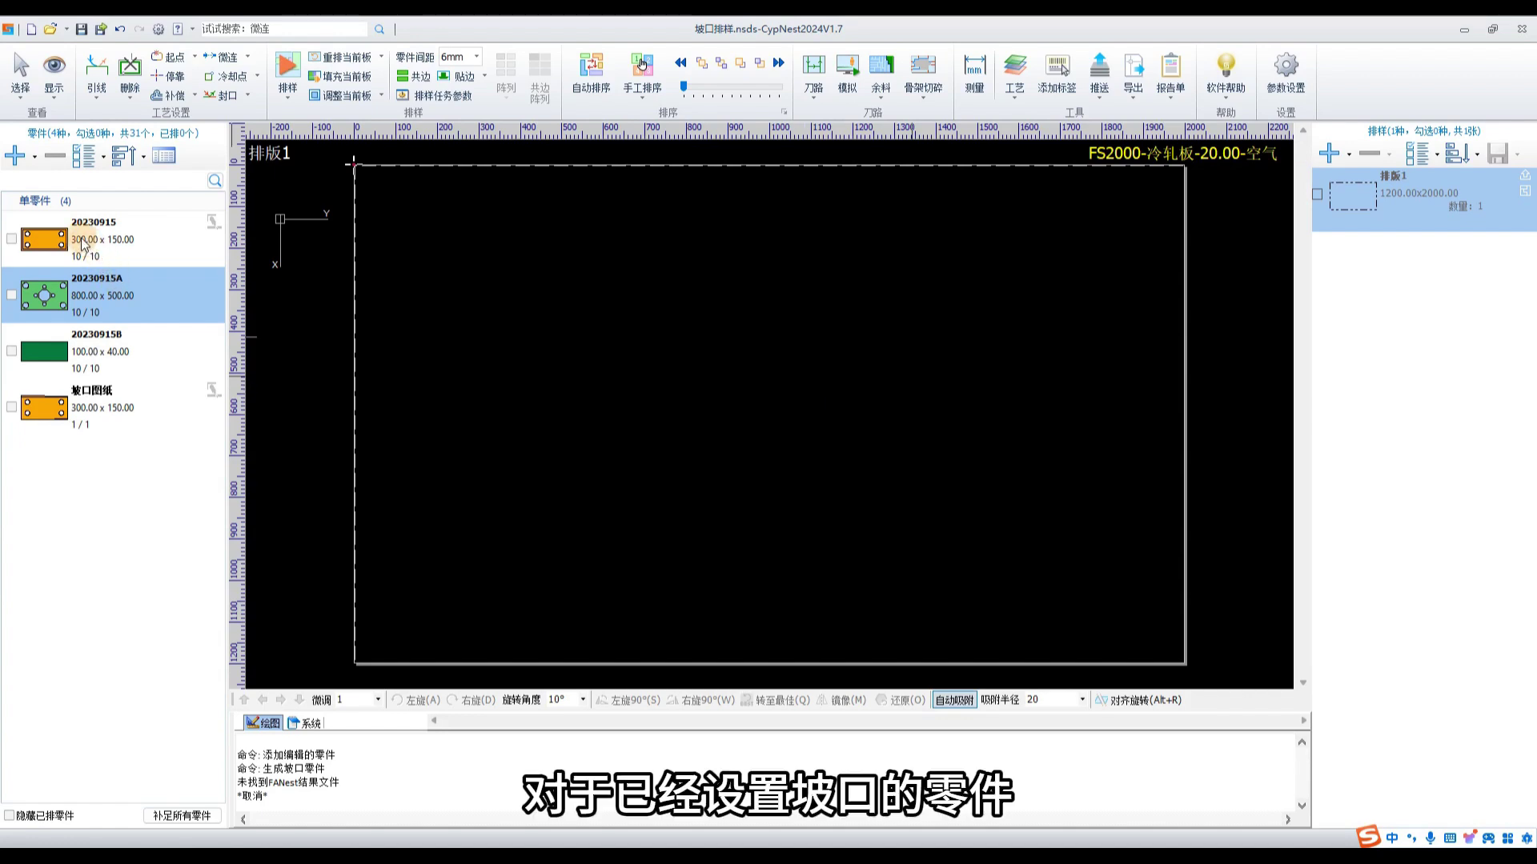
- Open the beveled part 20230915 from the part list in the bevel editor and leave without changing it
right_click(109, 238)
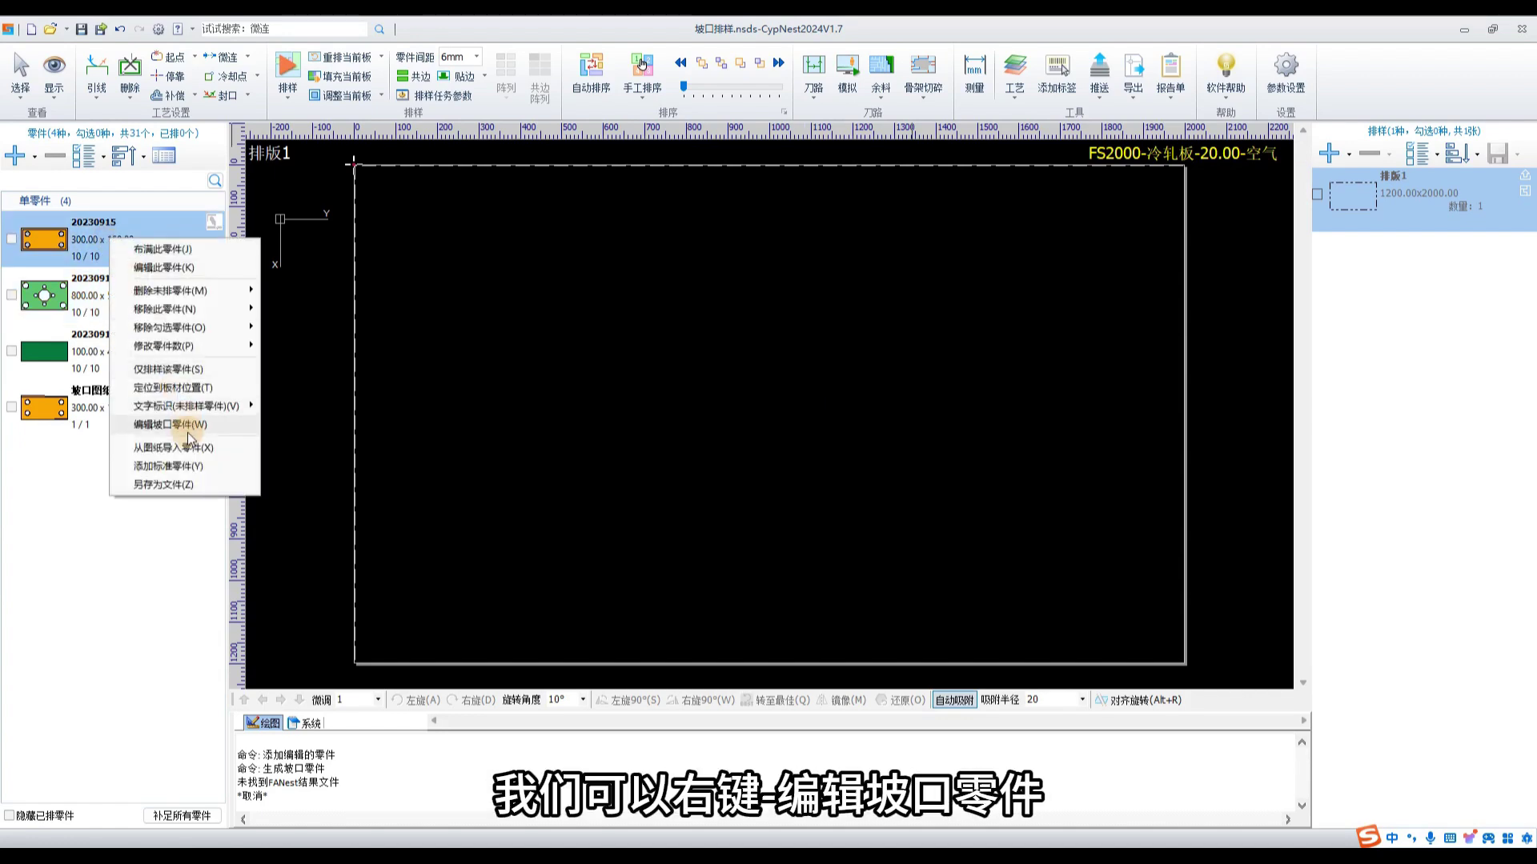
click(331, 276)
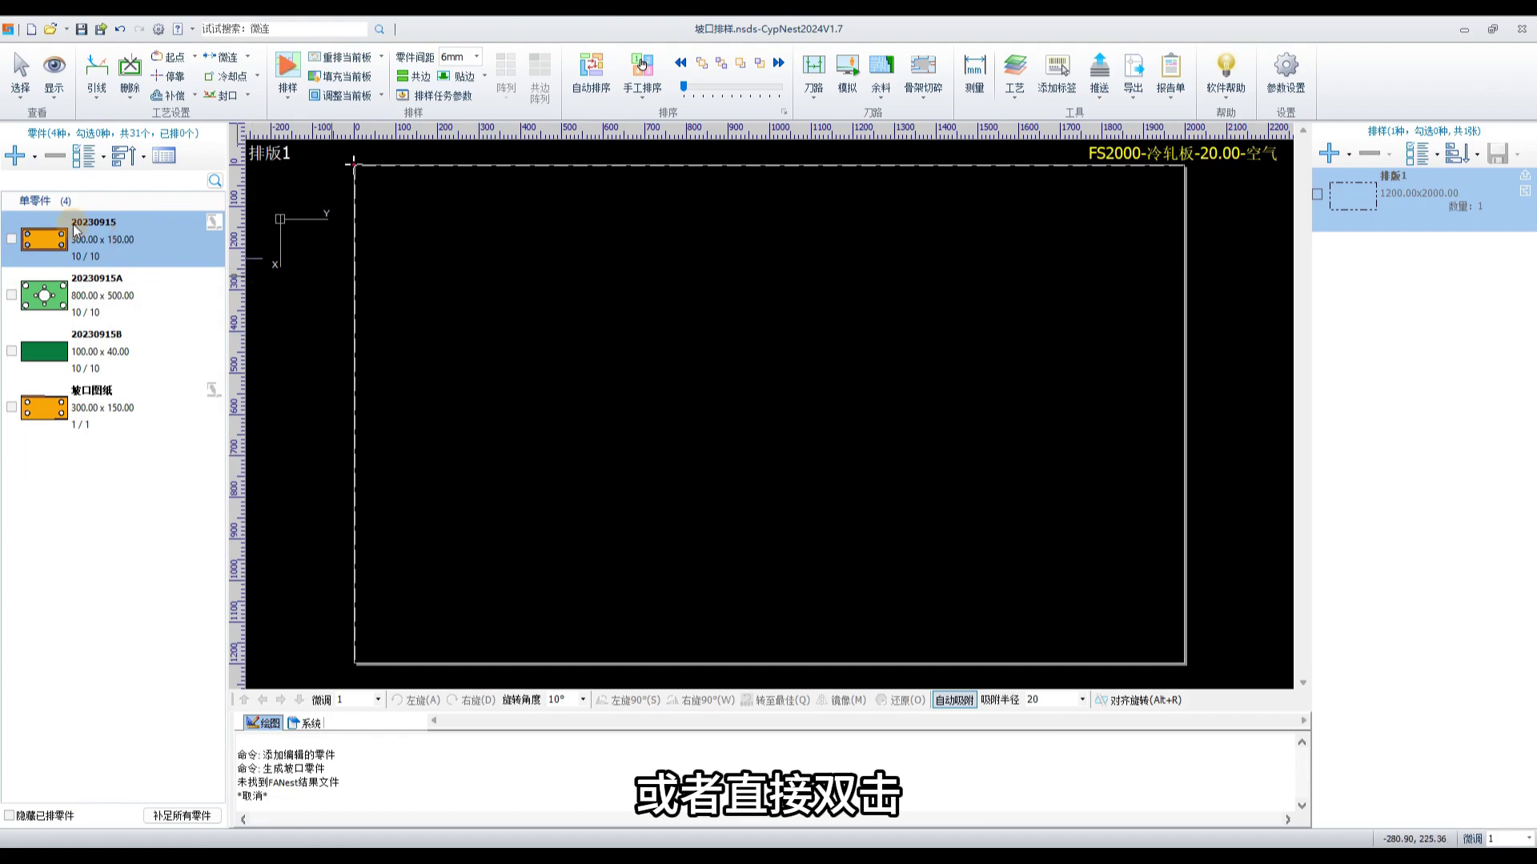
double_click(68, 235)
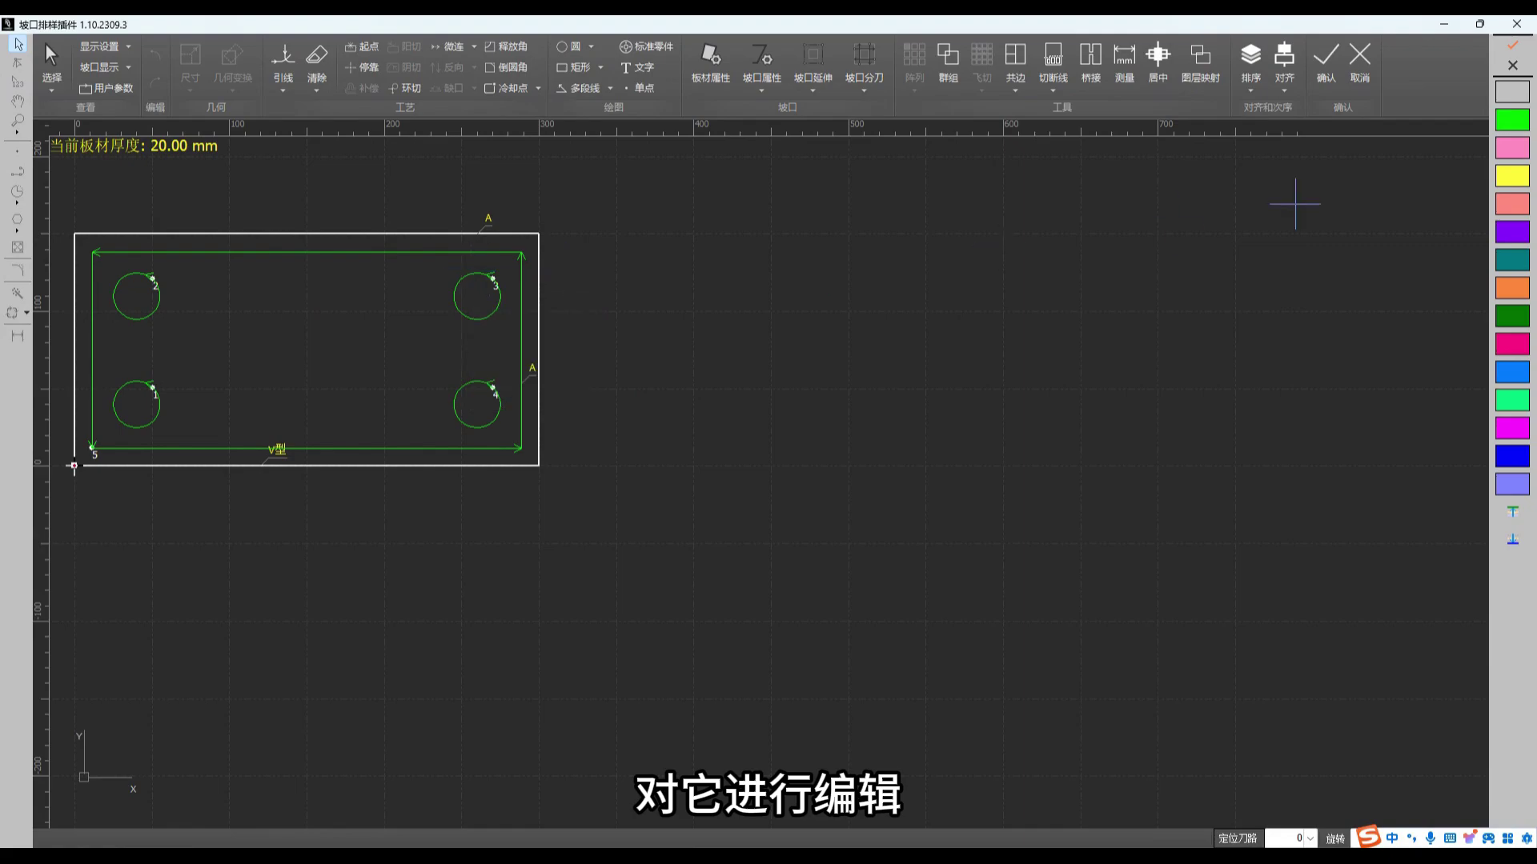
click(1361, 72)
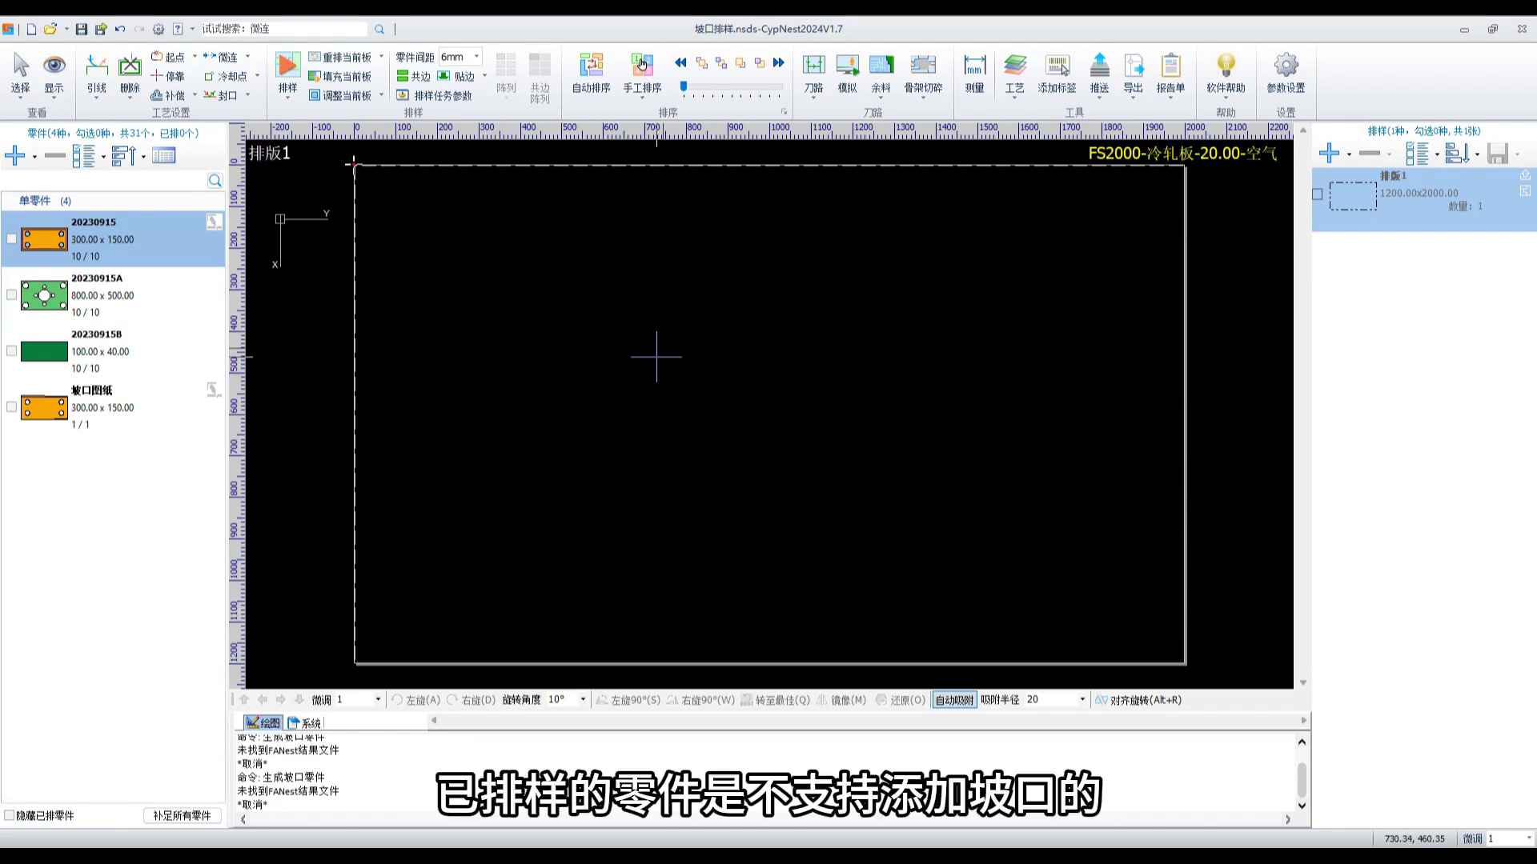
- Manually place one 20230915B part at the sheet's upper-left corner and check whether the nested part still offers bevel setup
click(80, 352)
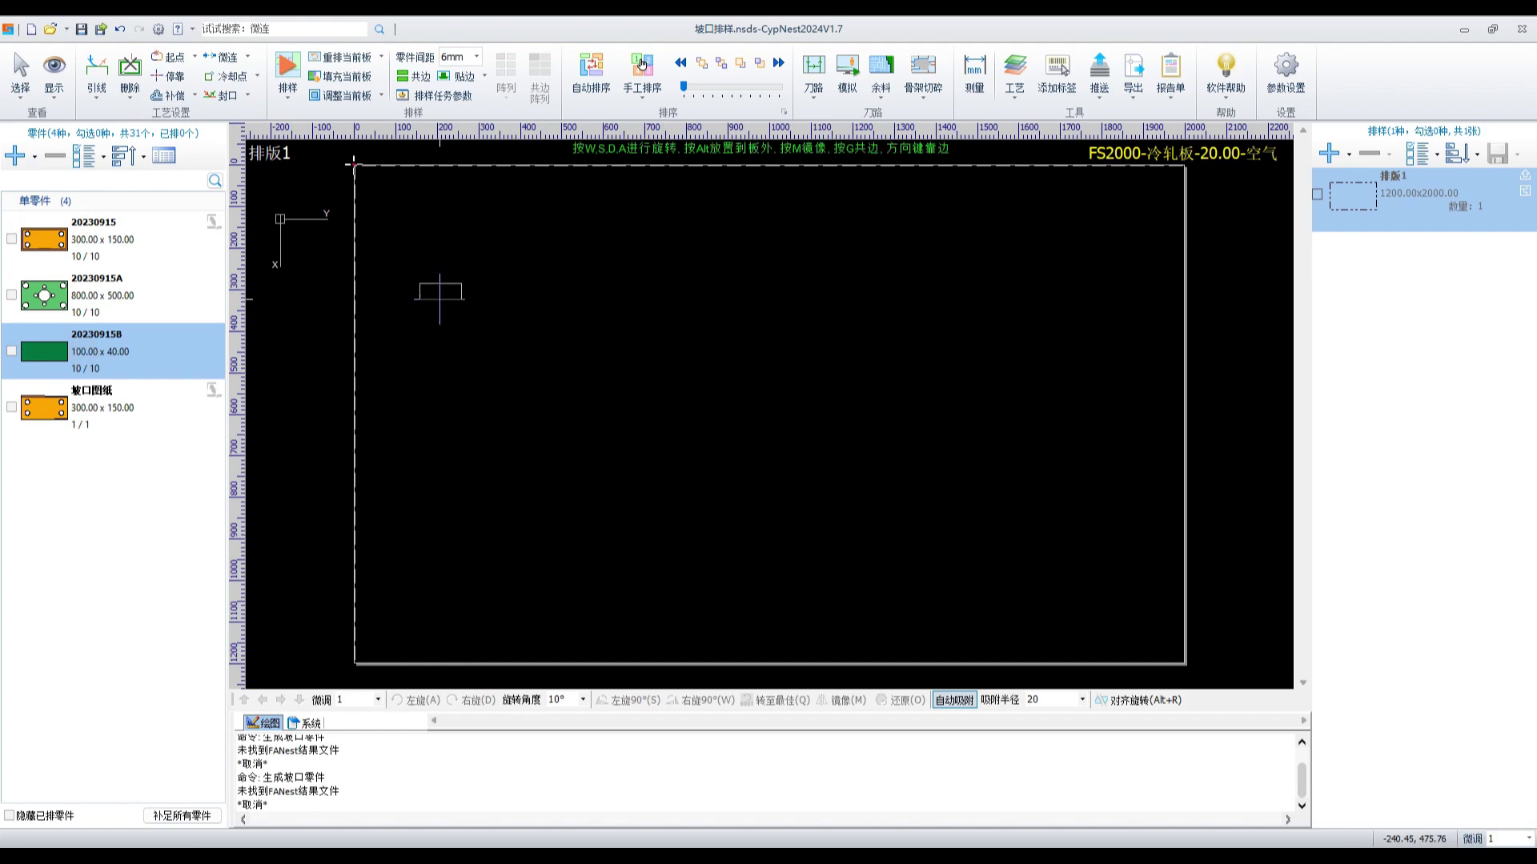
right_click(480, 226)
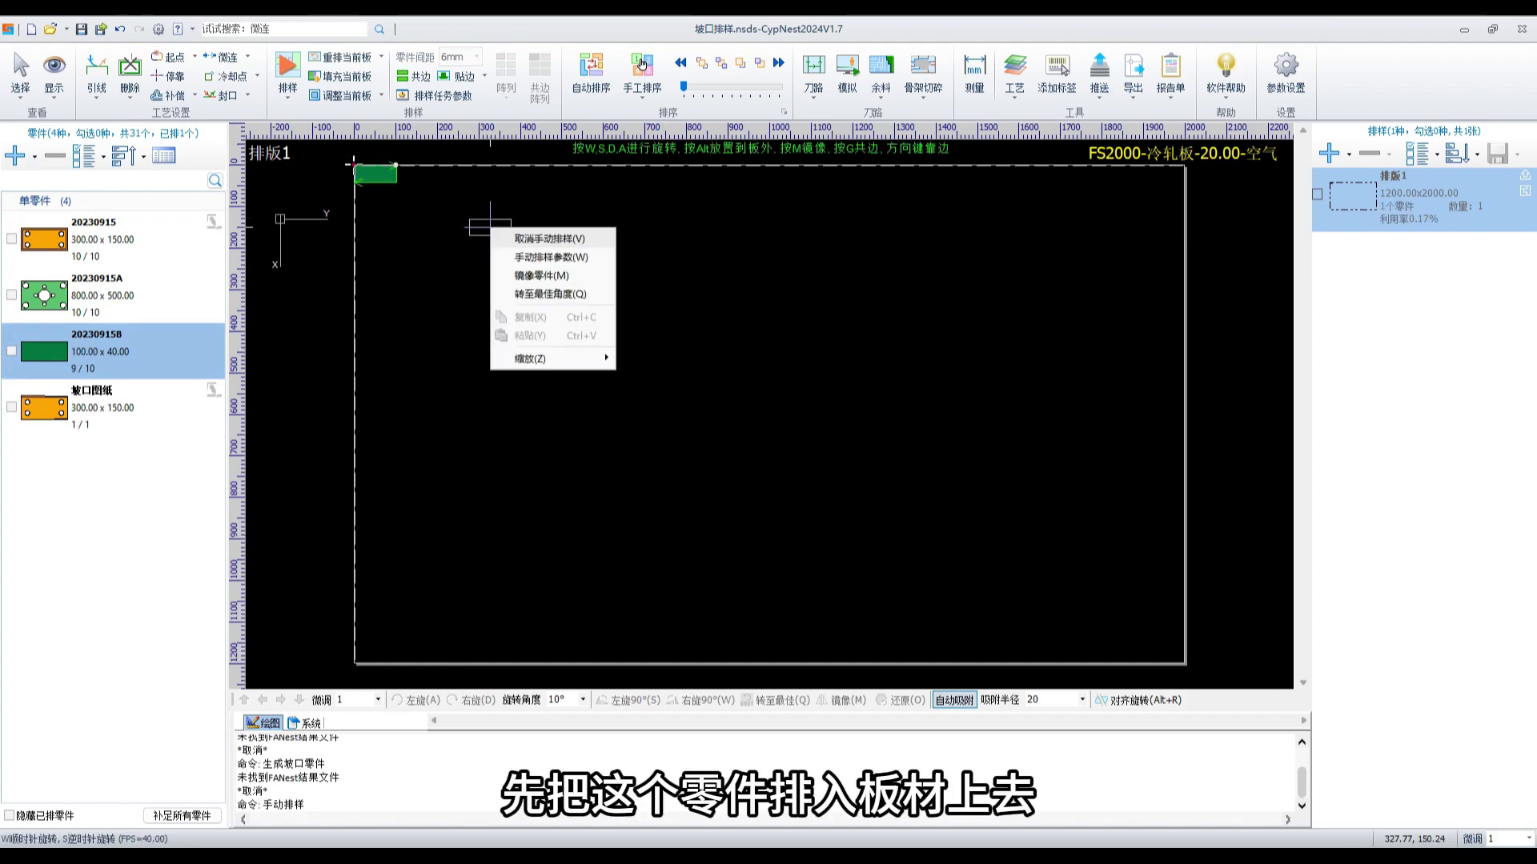
click(507, 240)
right_click(130, 343)
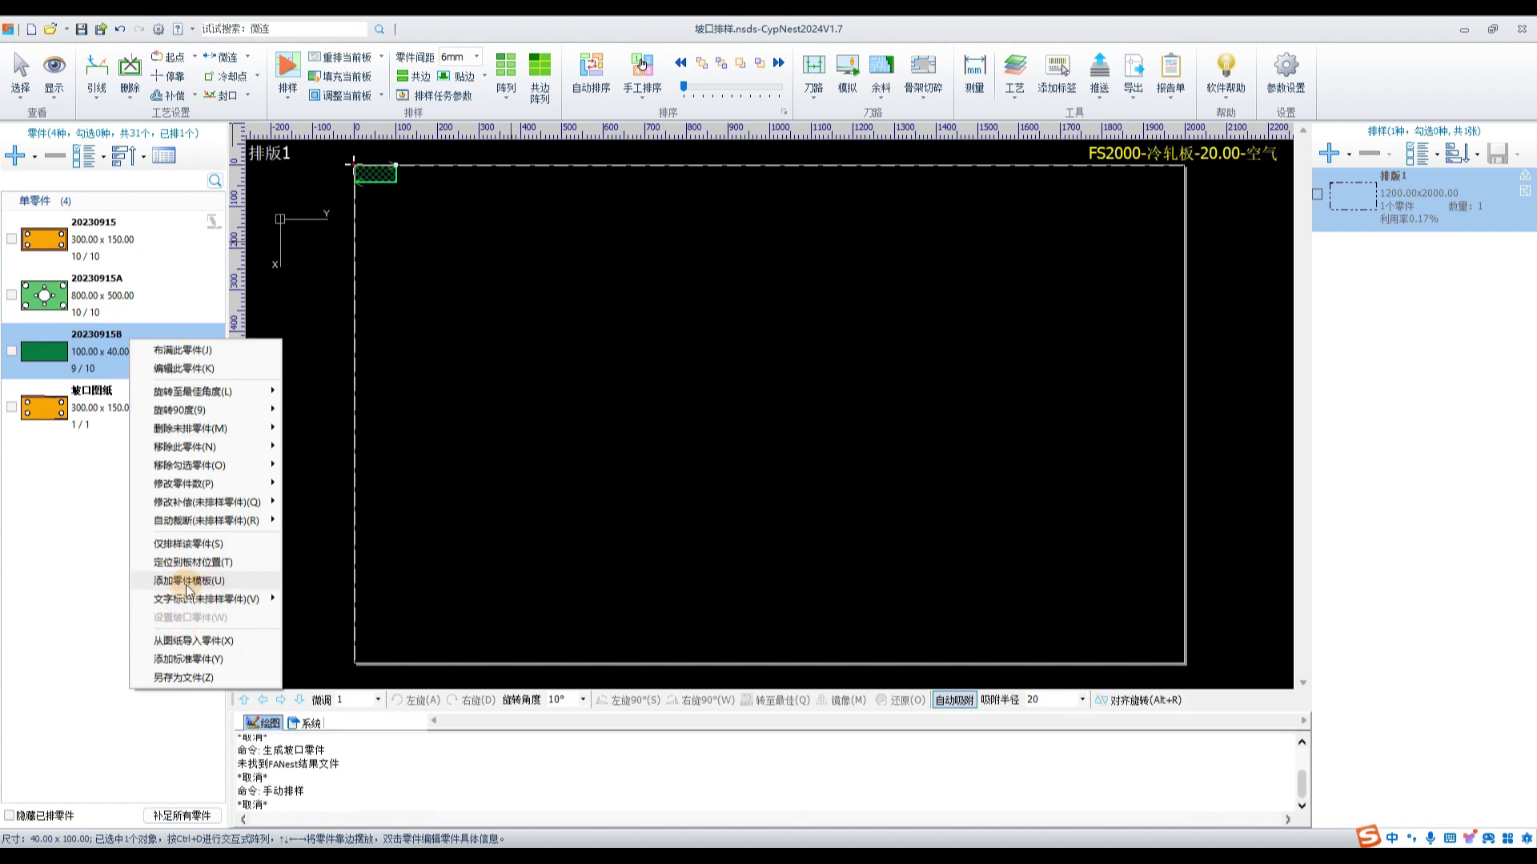
click(655, 469)
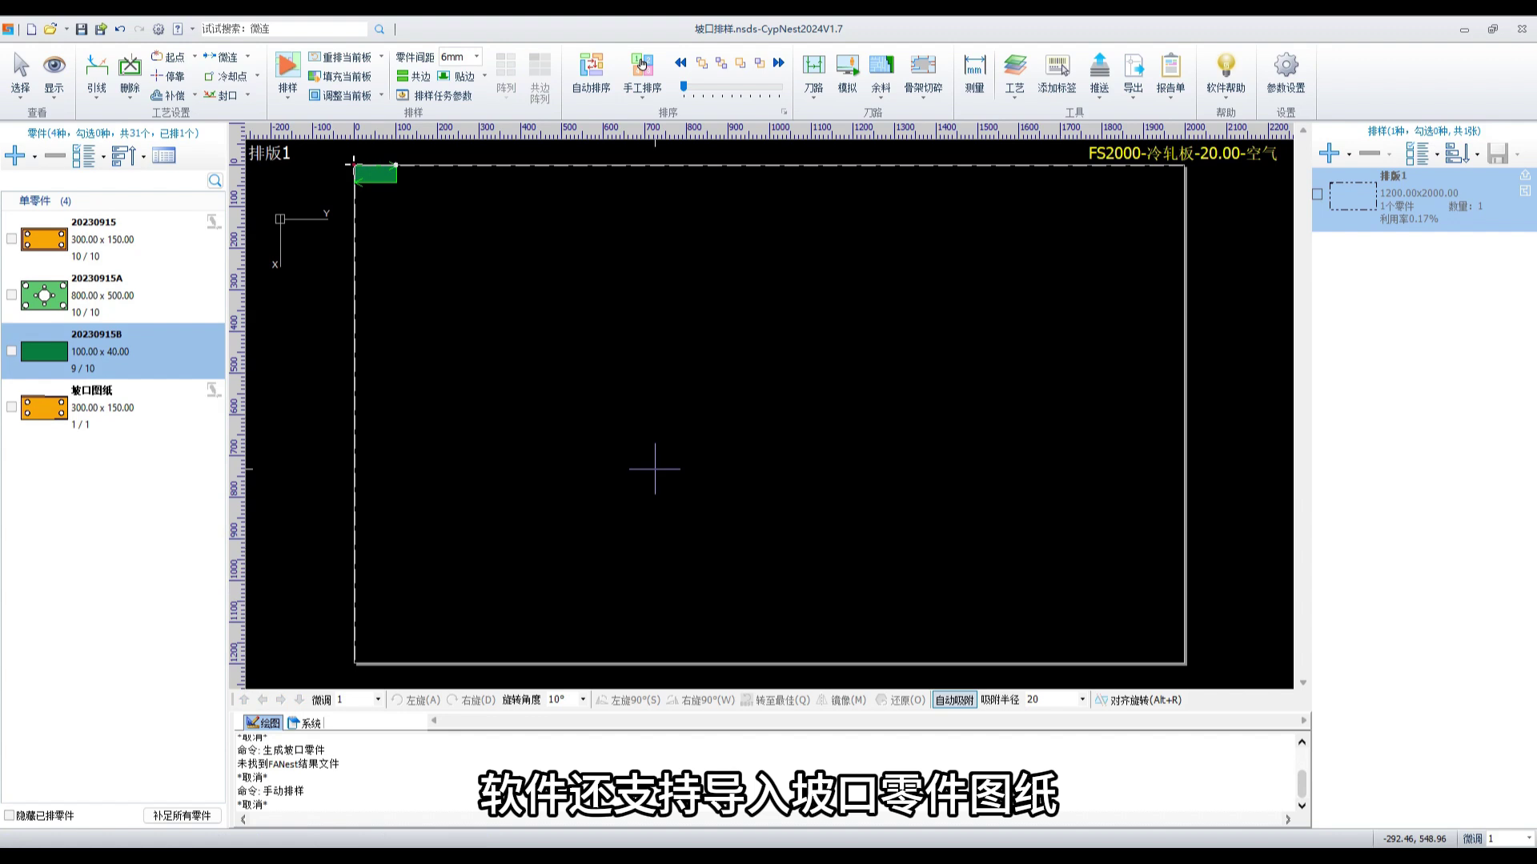
- Start a bevel part import and load the drawing file 坡口图纸1 into the bevel plugin
click(37, 159)
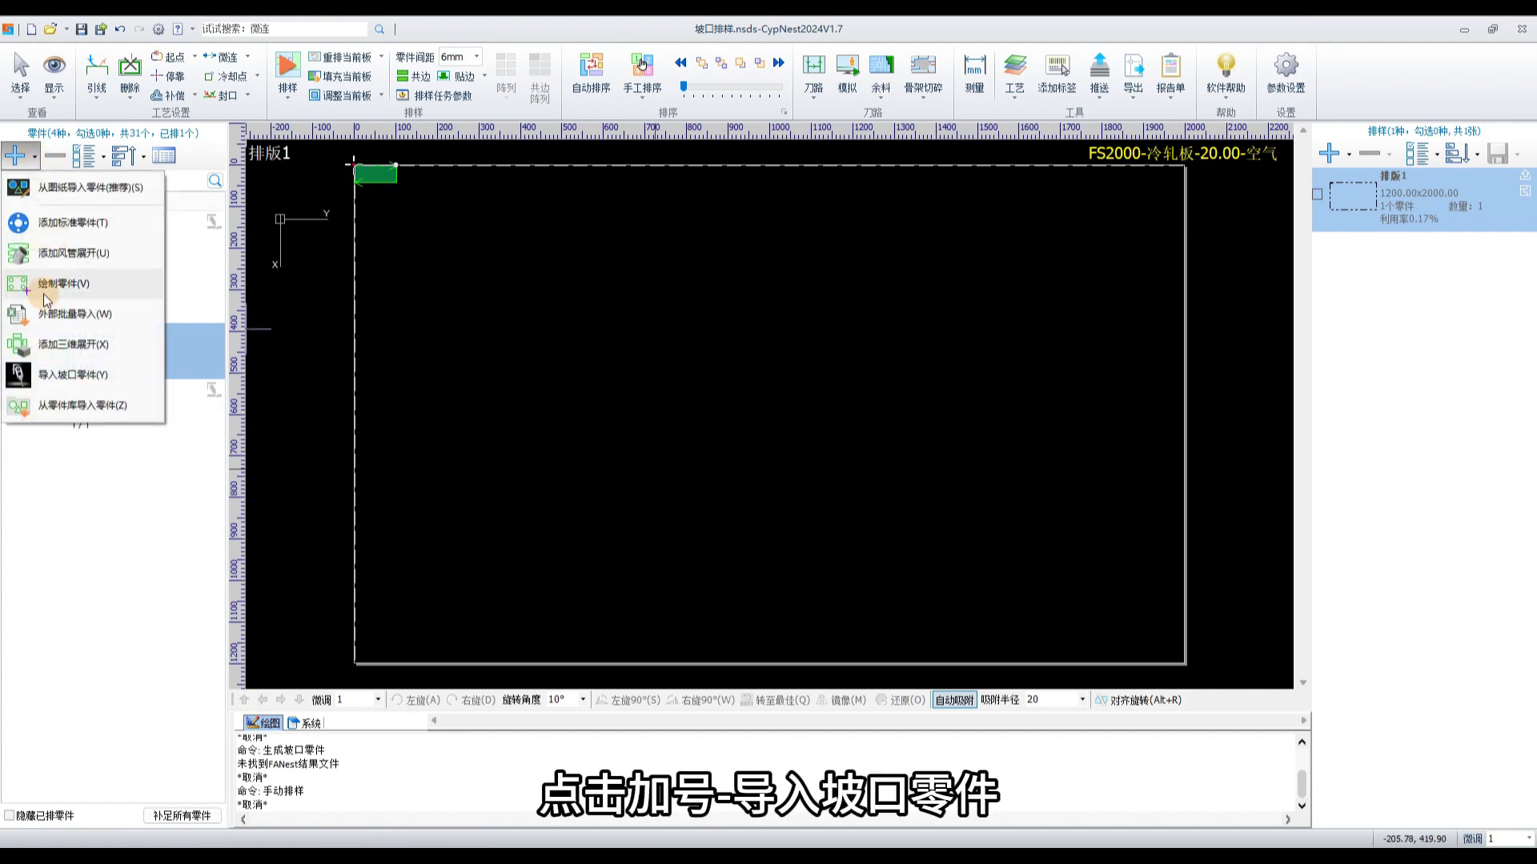
click(94, 382)
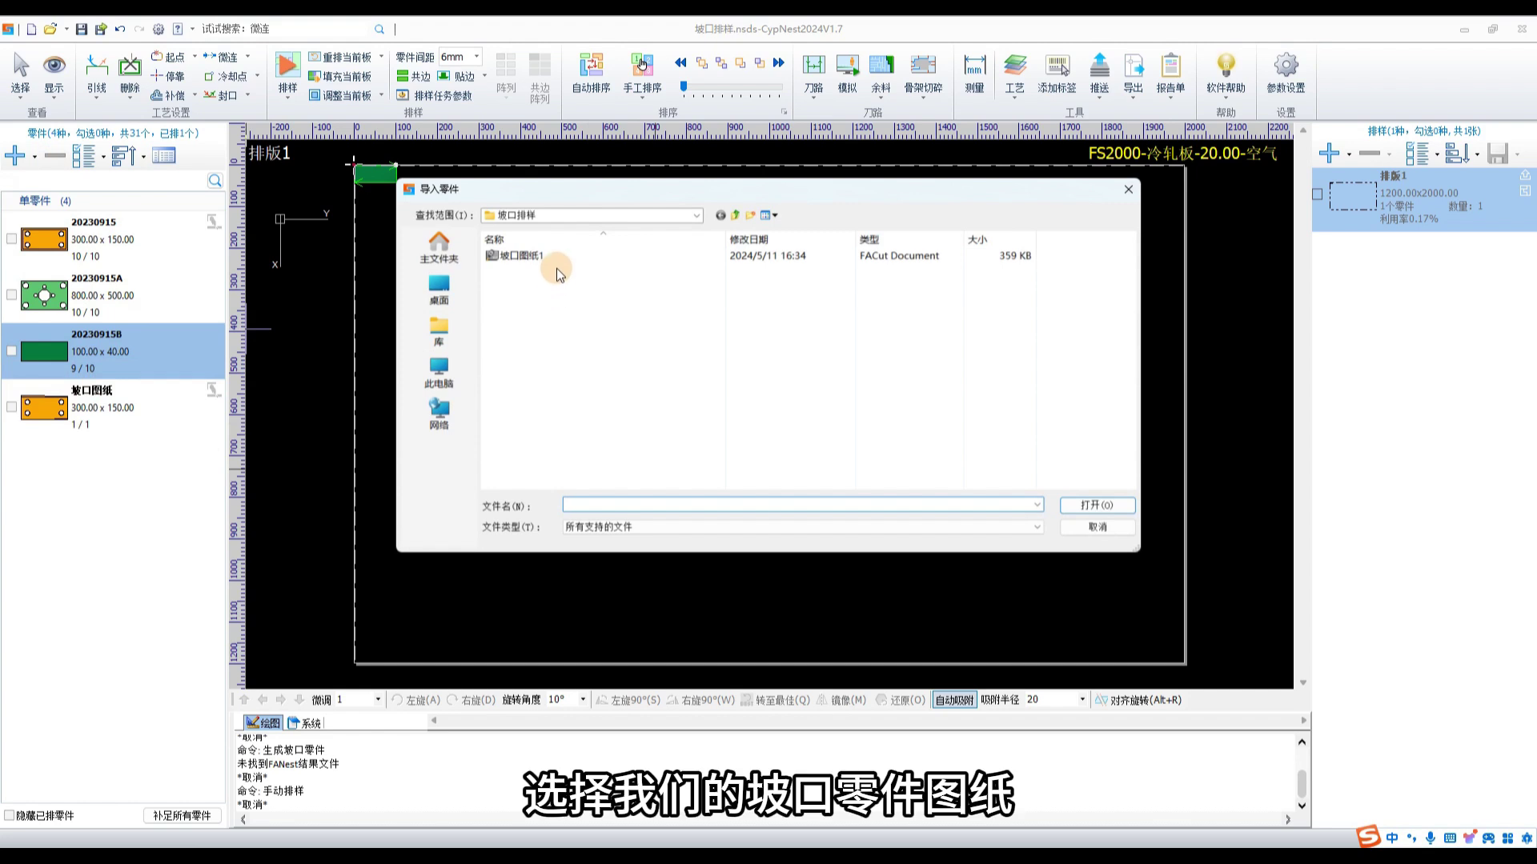
double_click(549, 257)
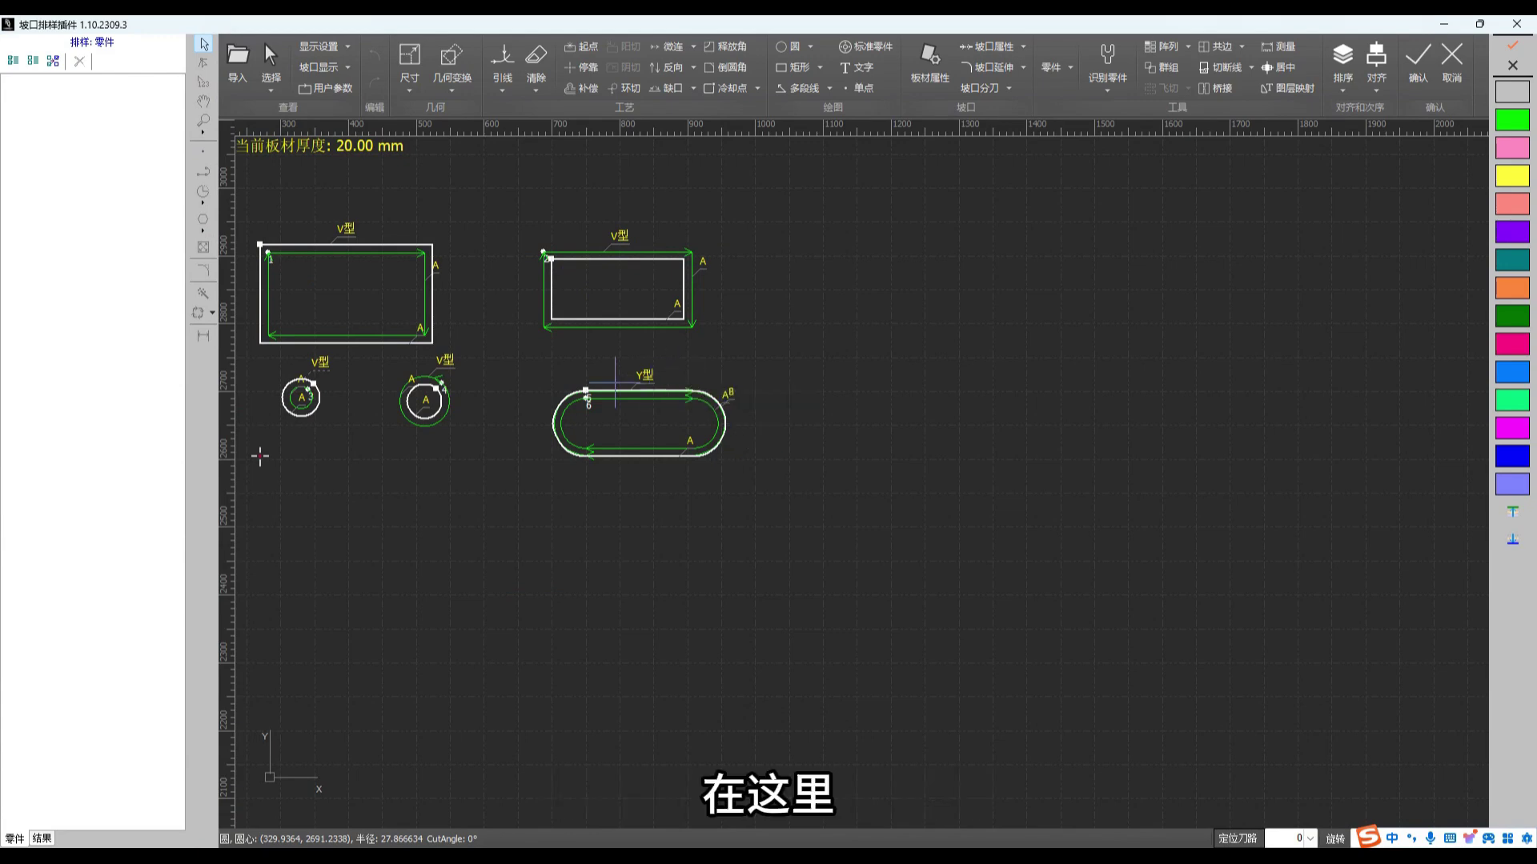
- Add the upper-left V型 beveled rectangle to the part library with quantity 4 and confirm the import into the nest
mouse_move(606, 392)
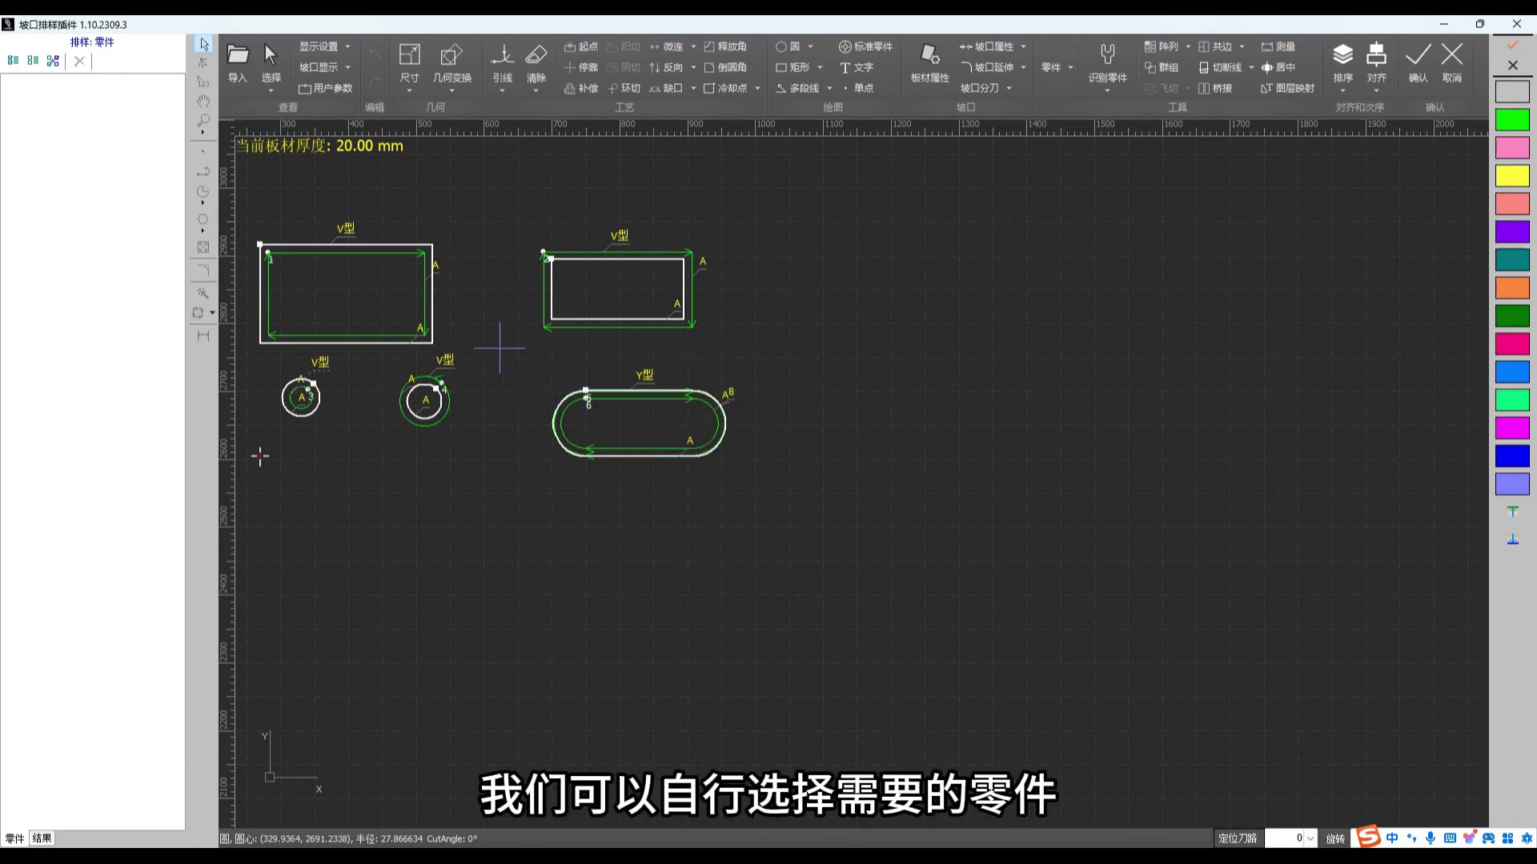
middle_drag(260, 457, 497, 501)
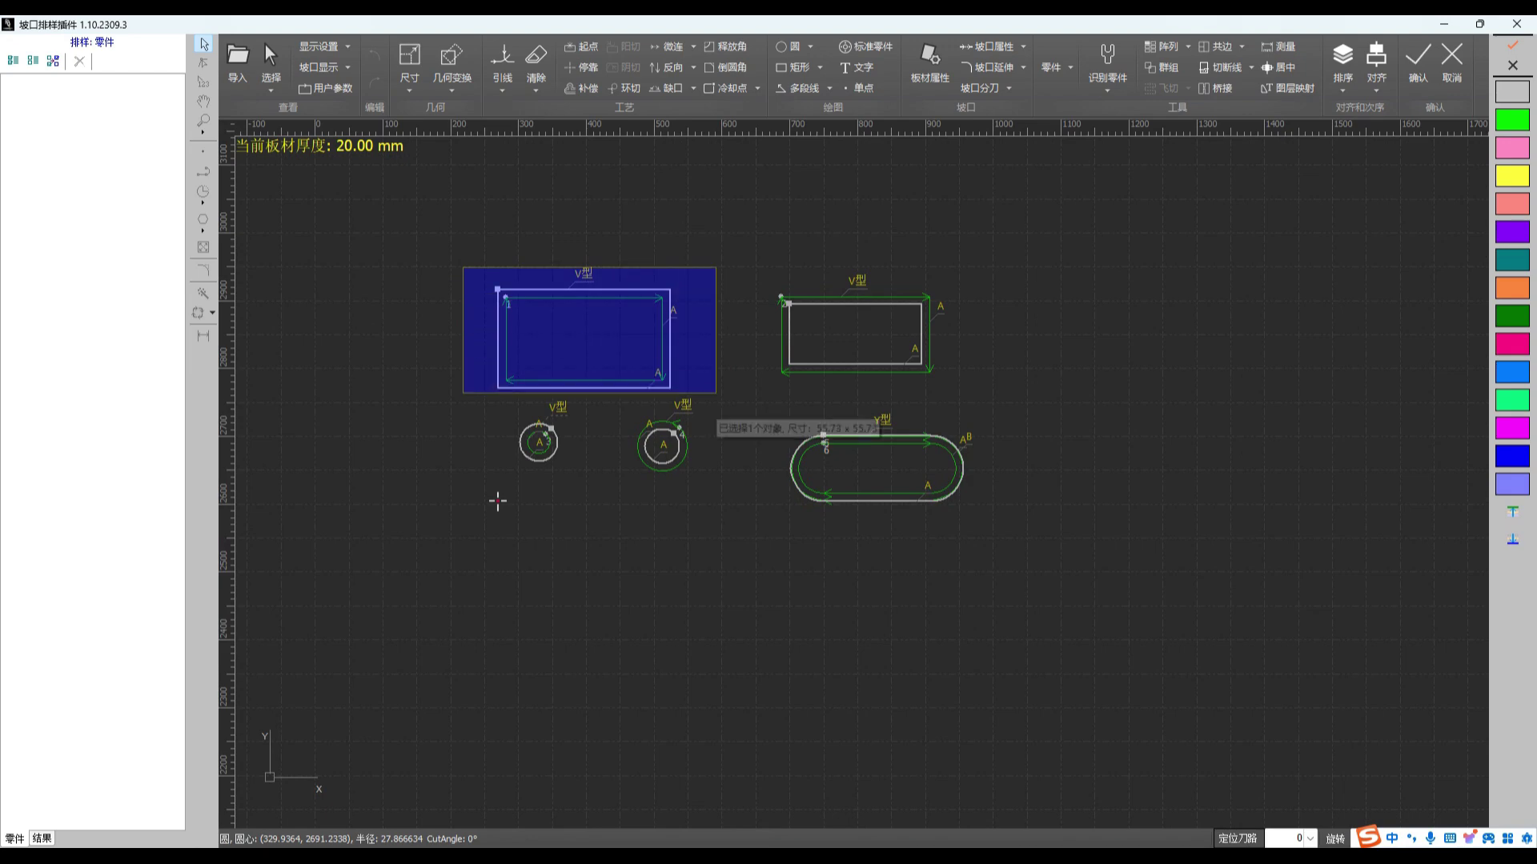
drag(463, 268, 716, 393)
right_click(631, 346)
mouse_move(733, 360)
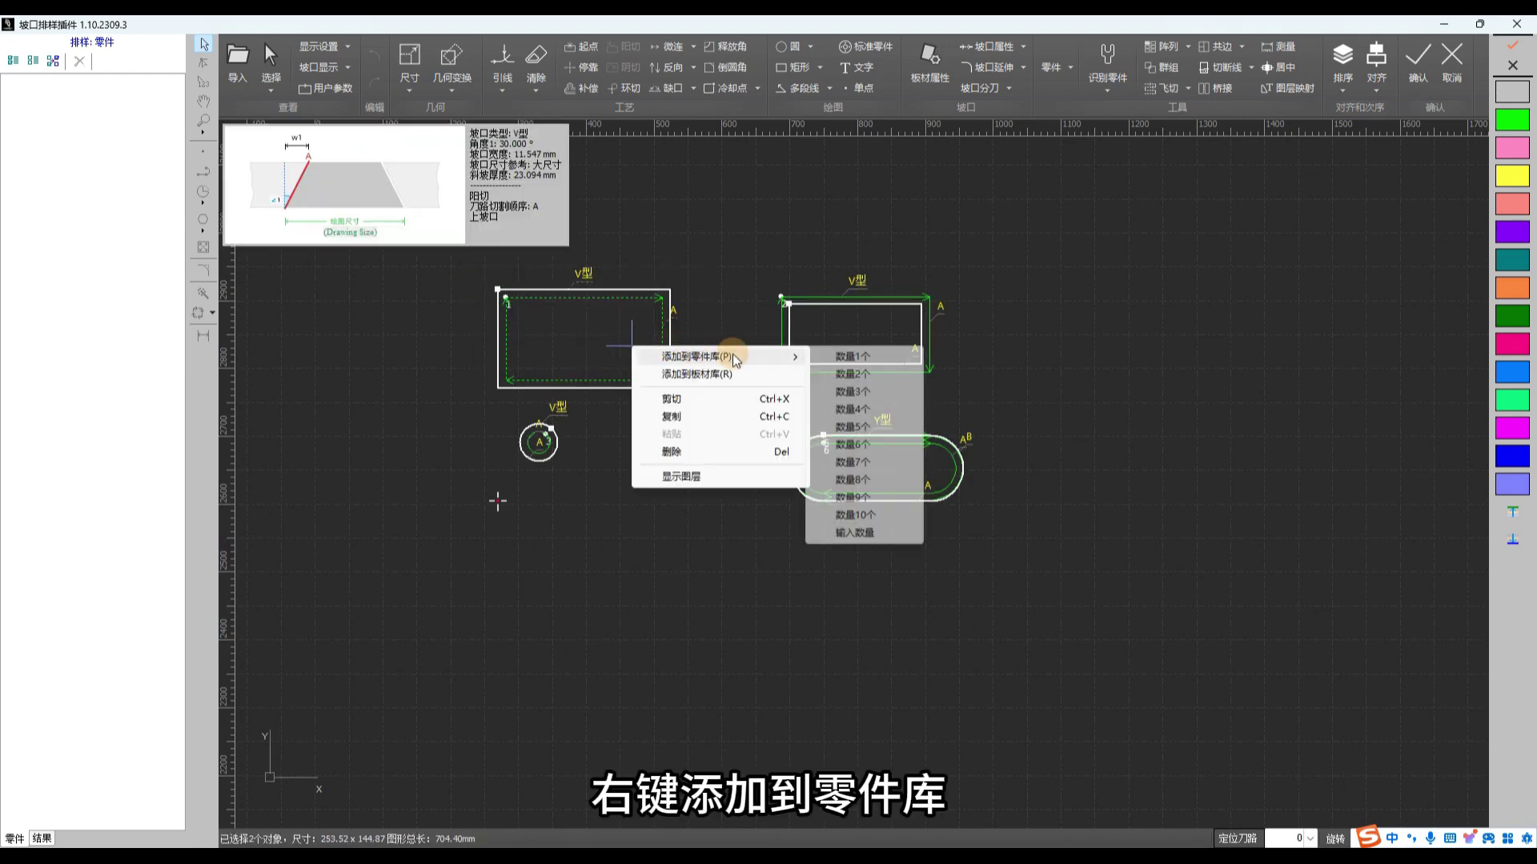
click(866, 407)
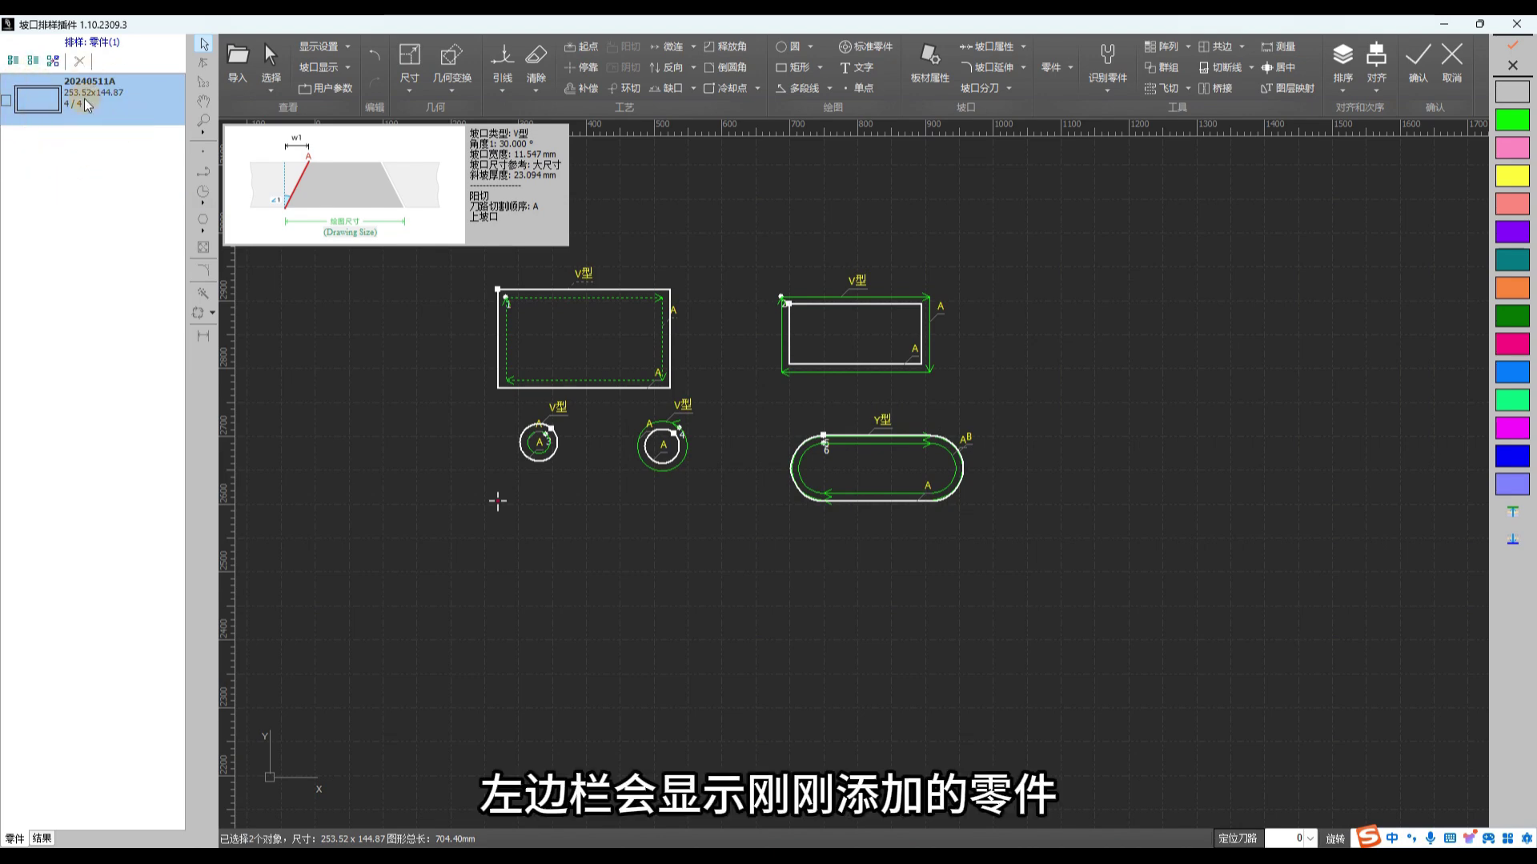
click(1418, 64)
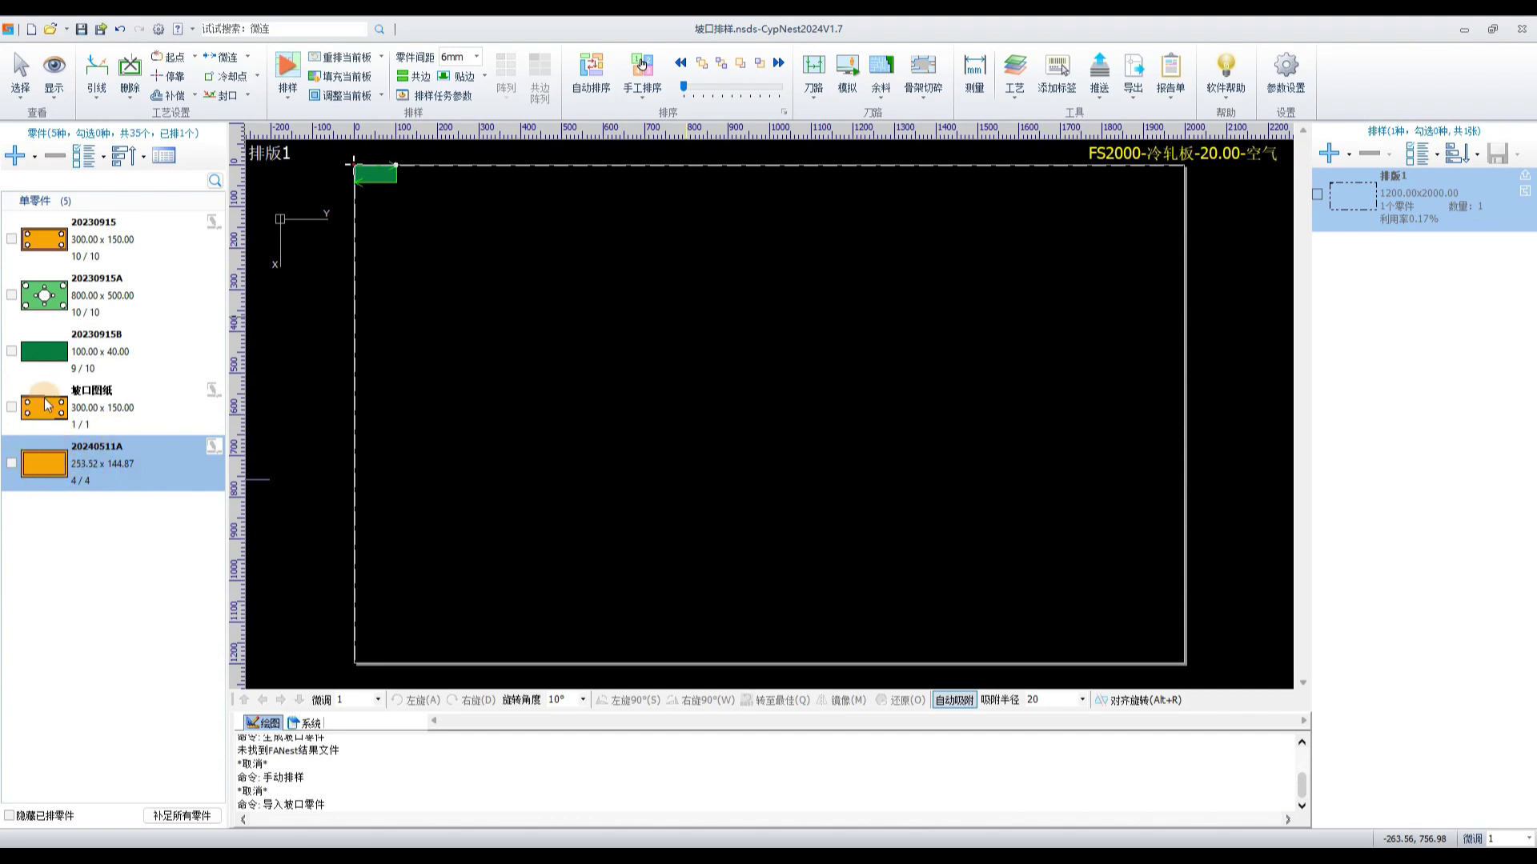
click(35, 156)
click(88, 371)
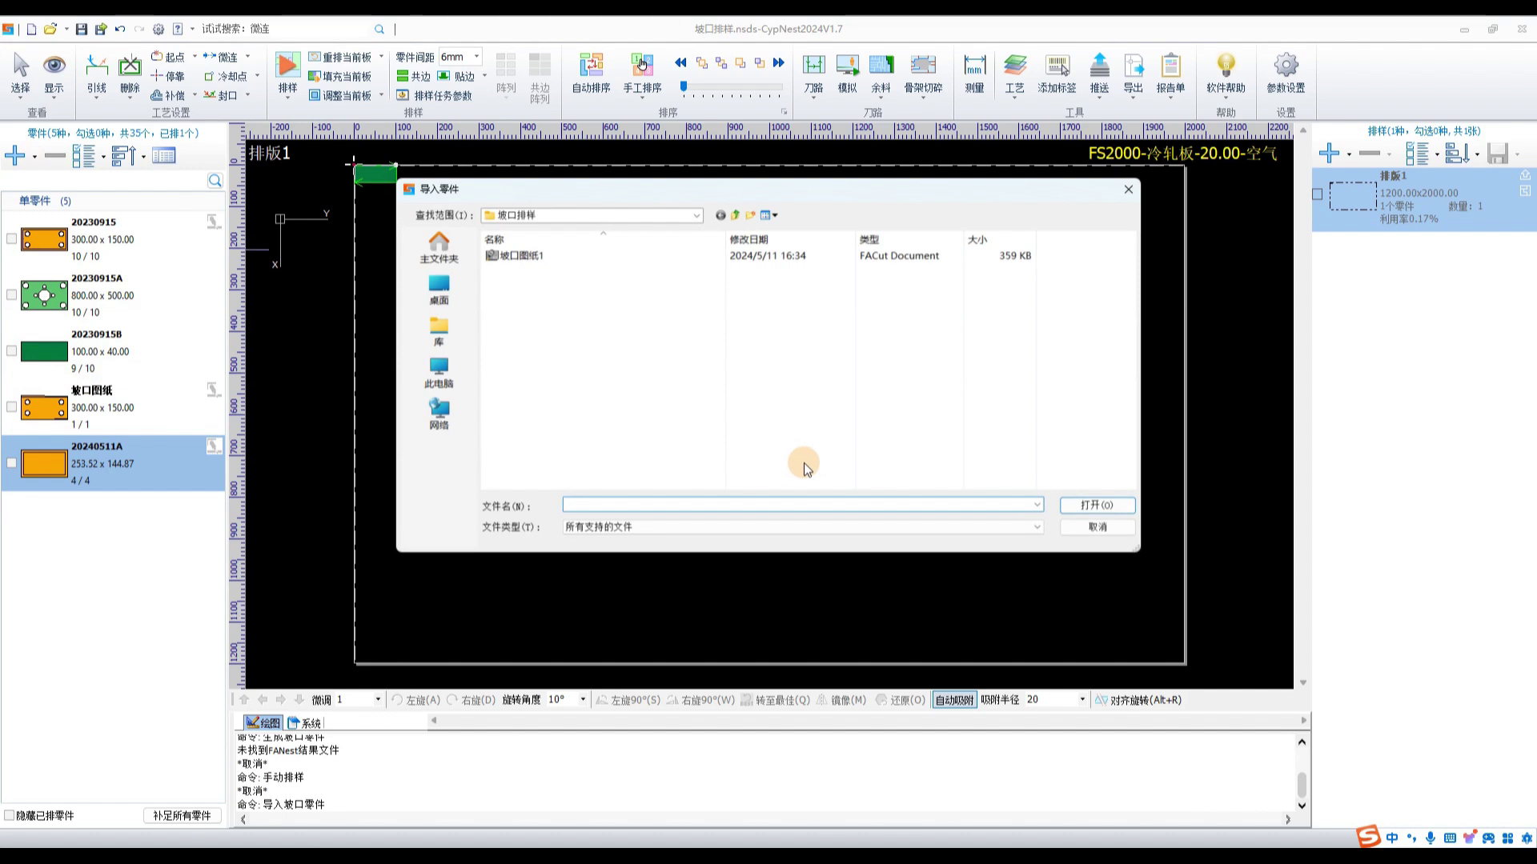
click(1097, 527)
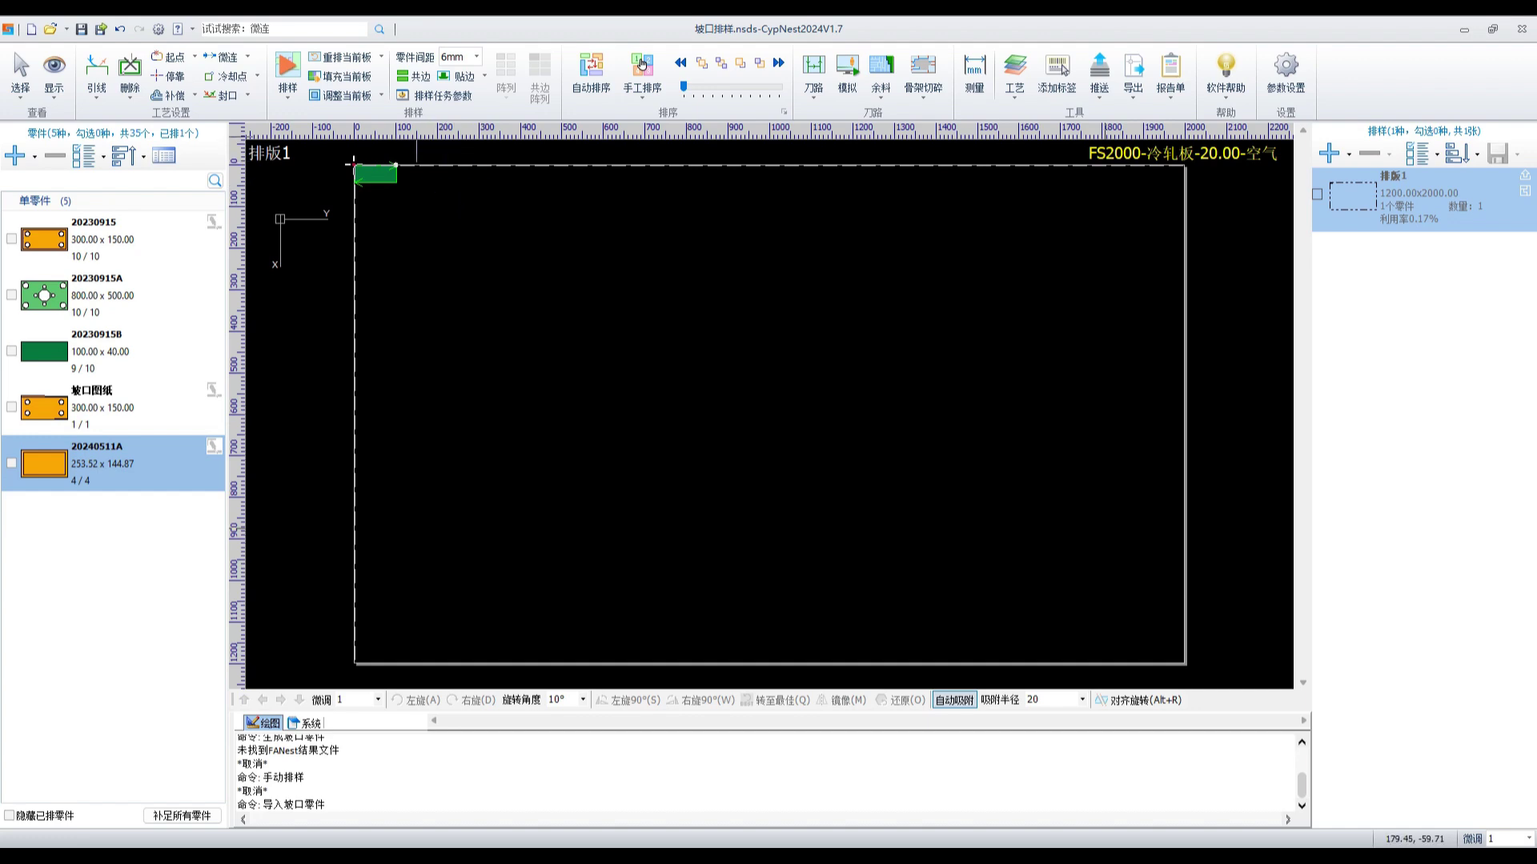
- Run automatic nesting on all listed parts with the existing settings and inspect the spacing between the beveled parts
click(287, 70)
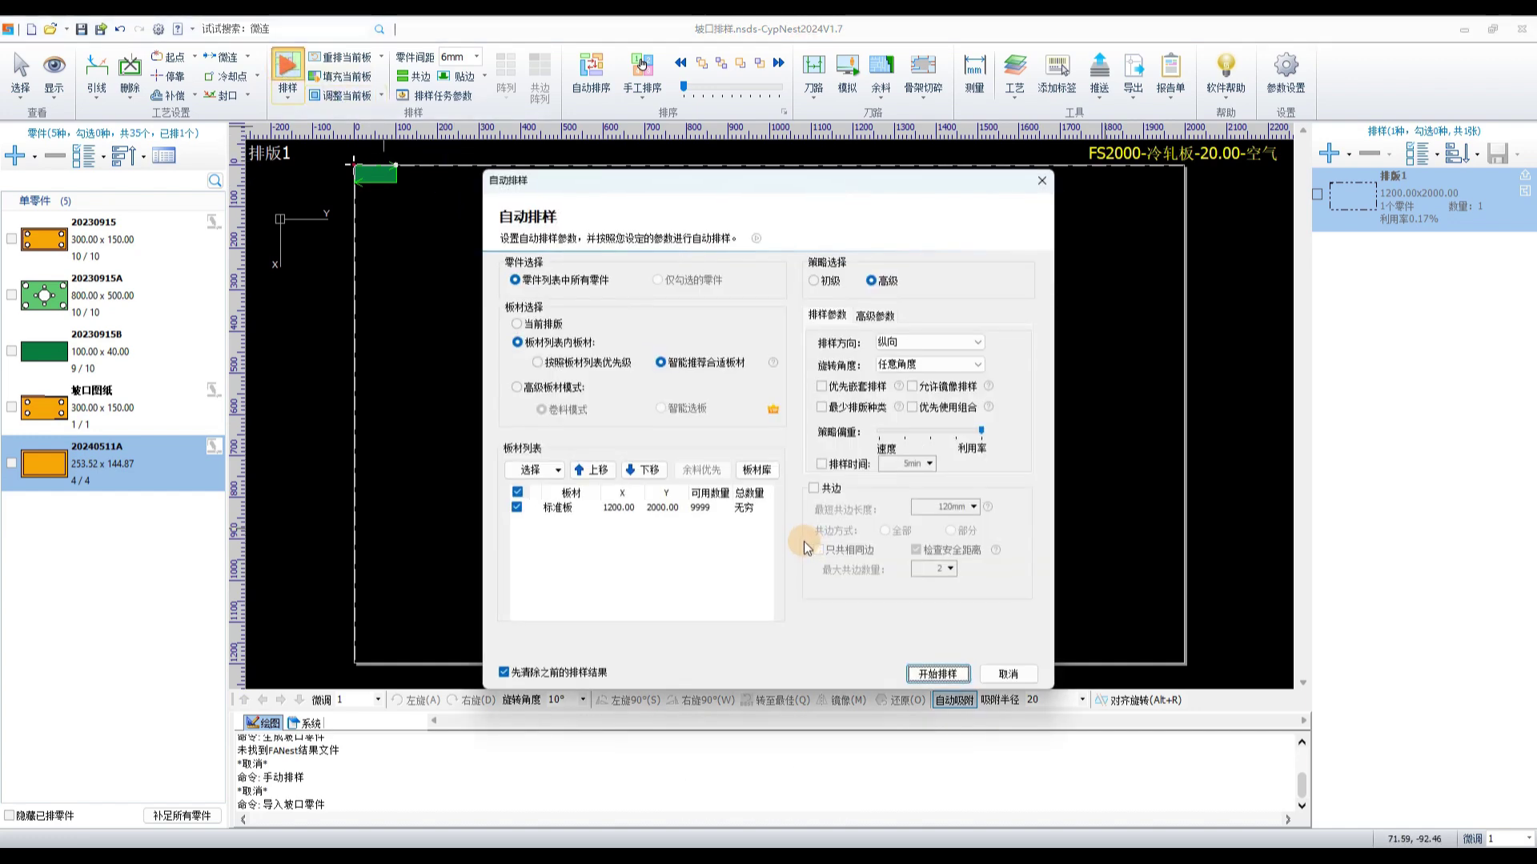
click(935, 672)
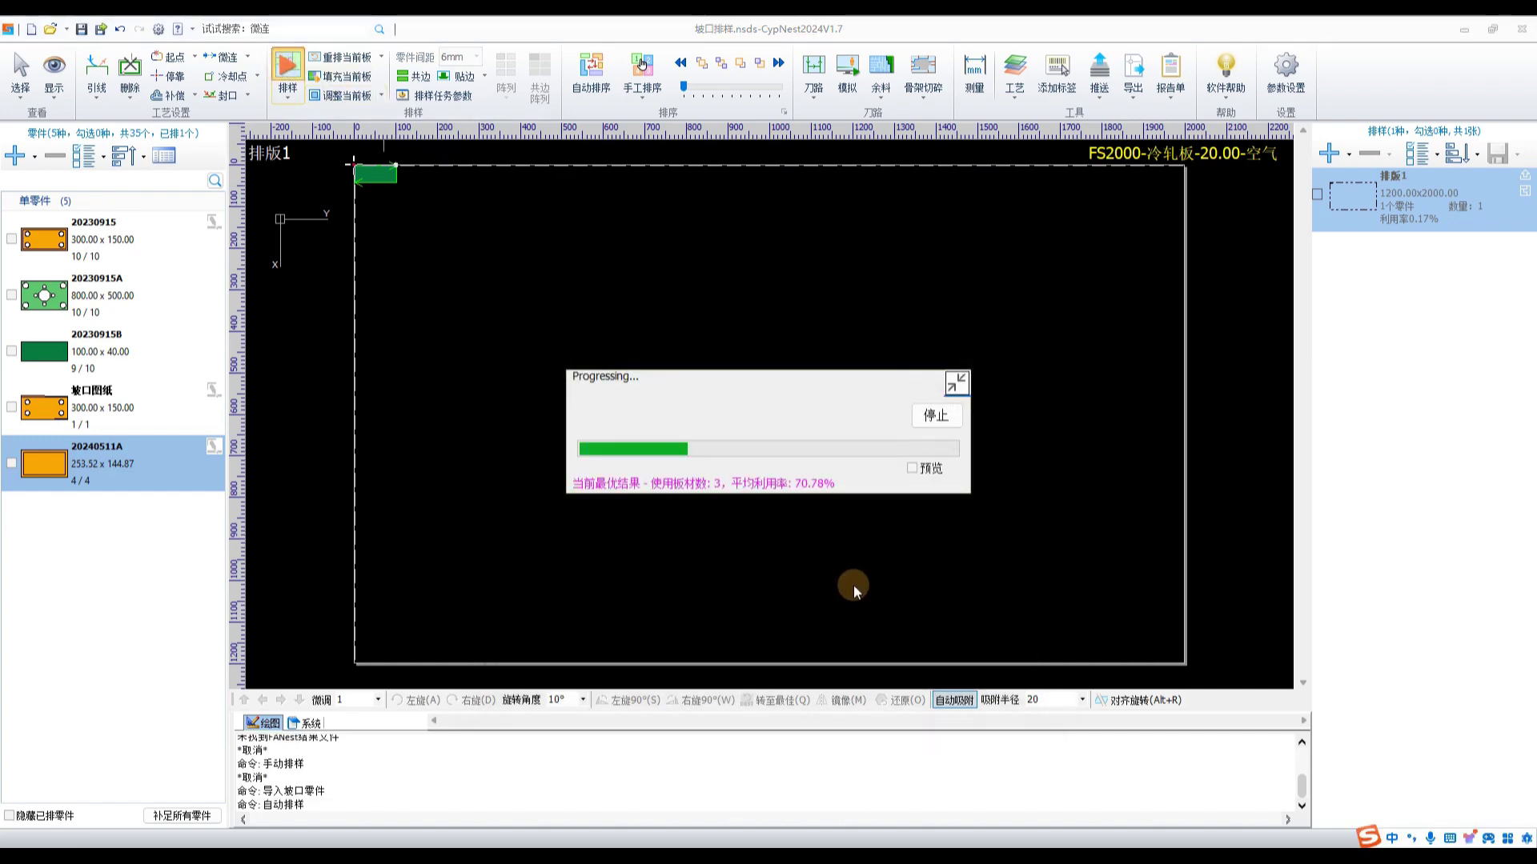
scroll(1083, 295, up, 5)
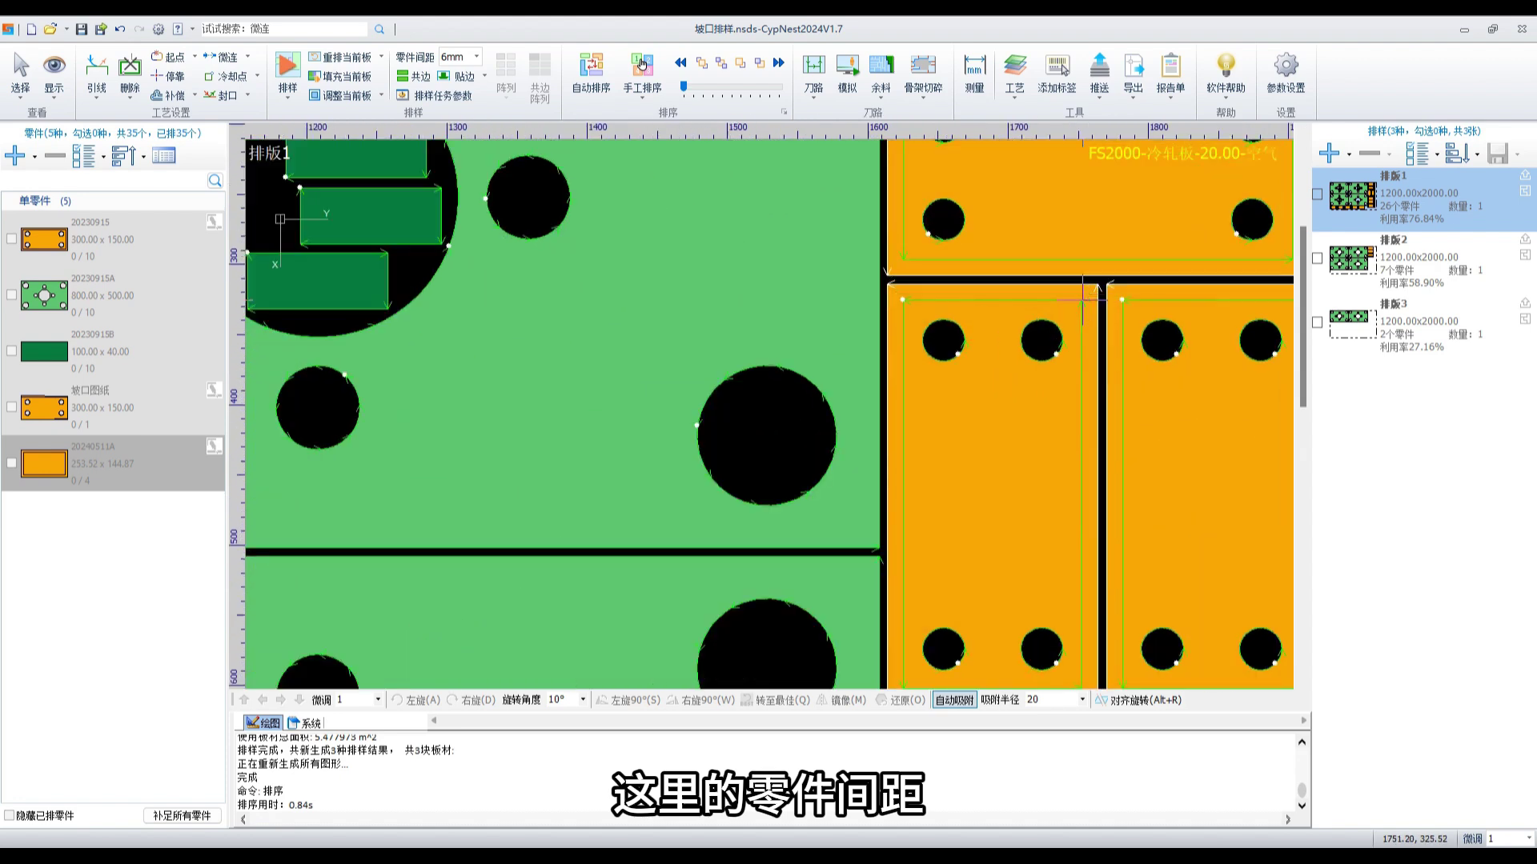
scroll(1083, 295, up, 3)
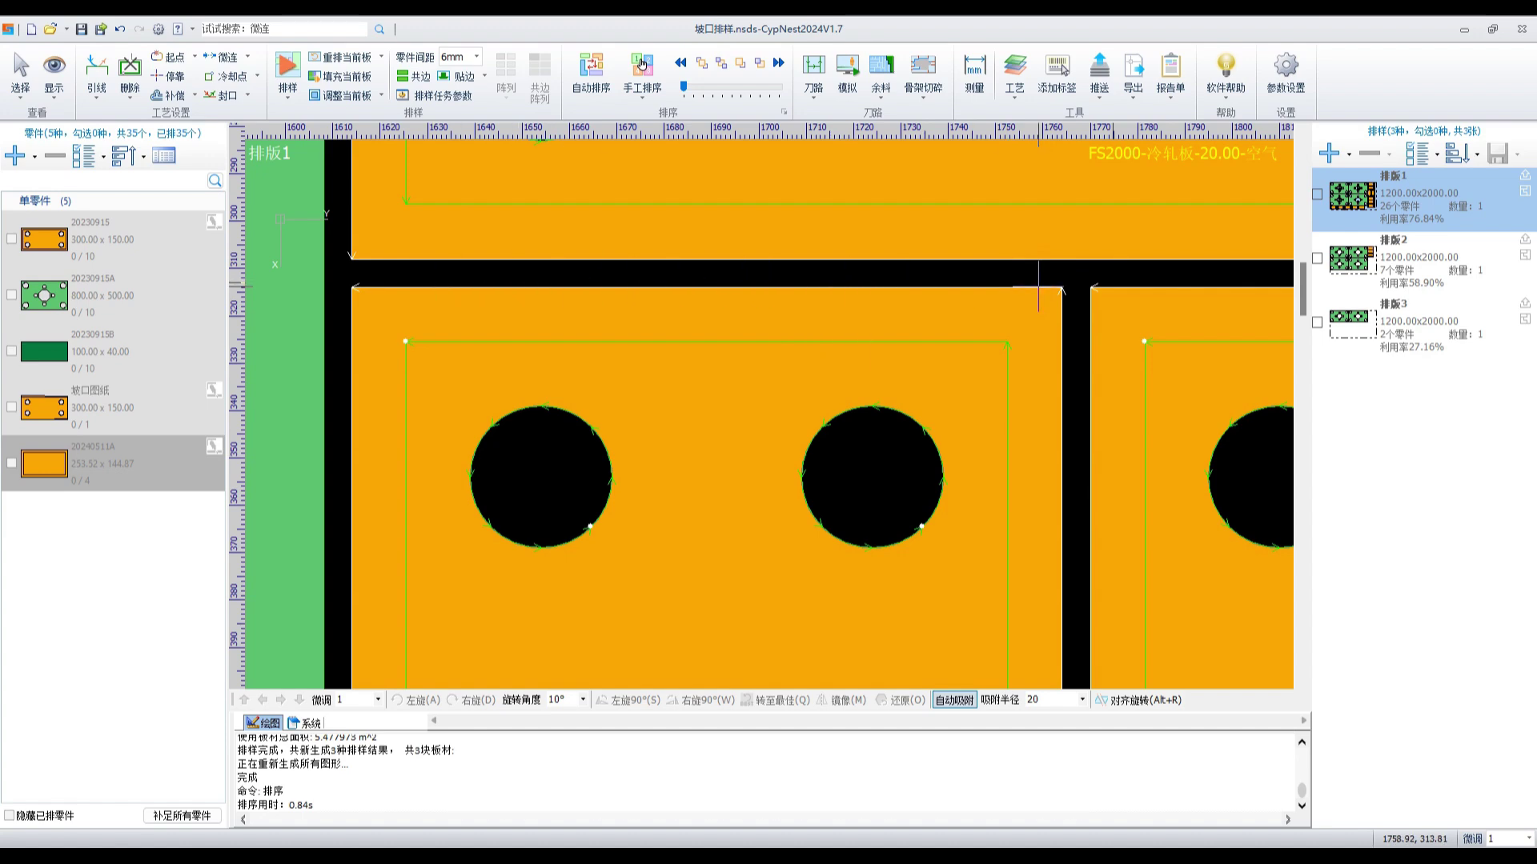
scroll(1038, 286, down, 10)
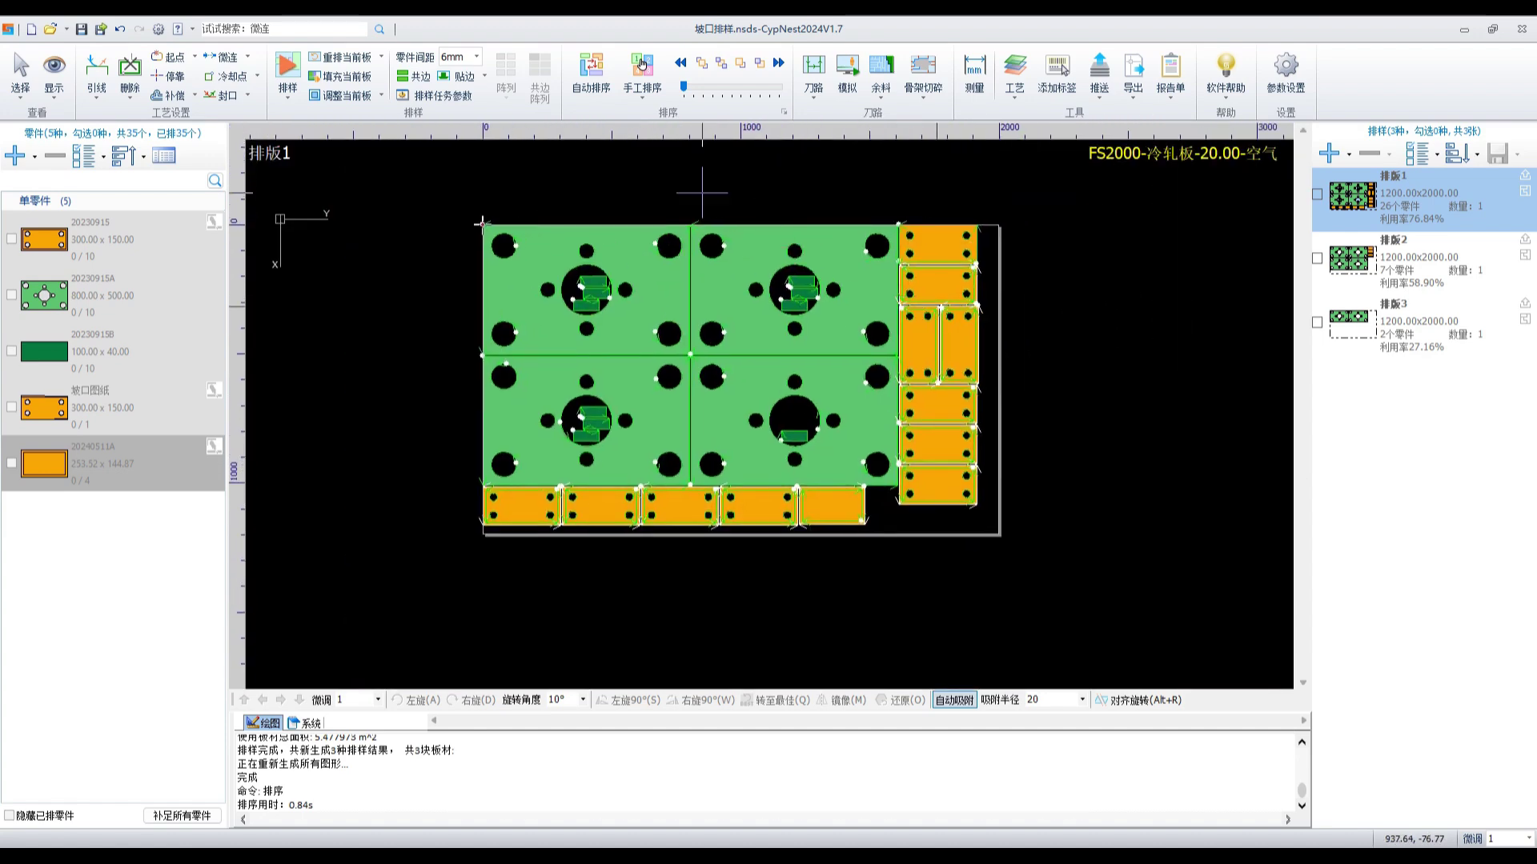
- Review the automatic sorting settings without applying them, and undo the sorting and the automatic nesting
click(597, 76)
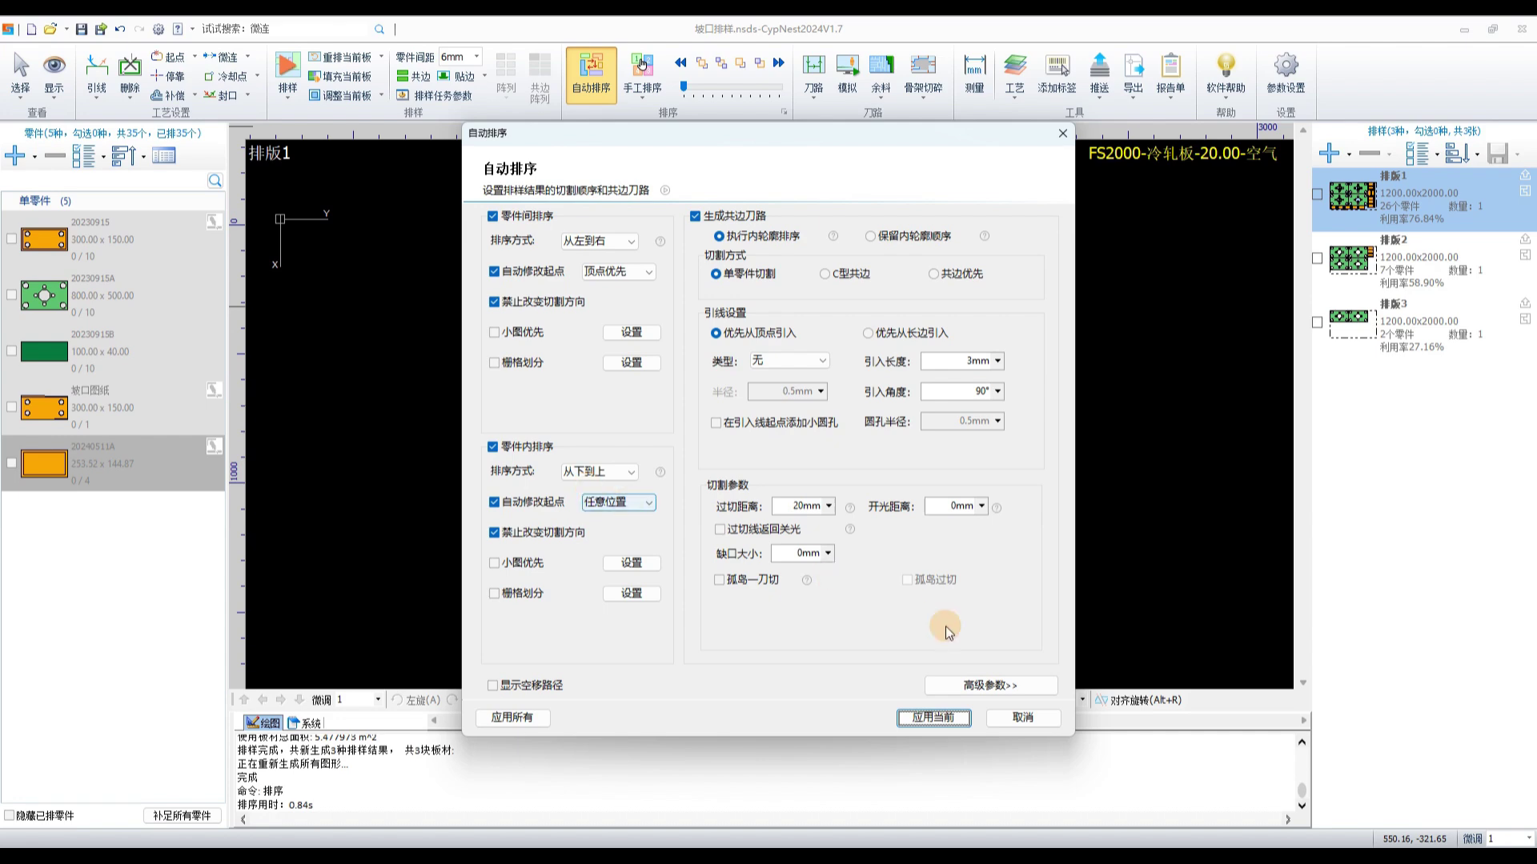
click(1035, 723)
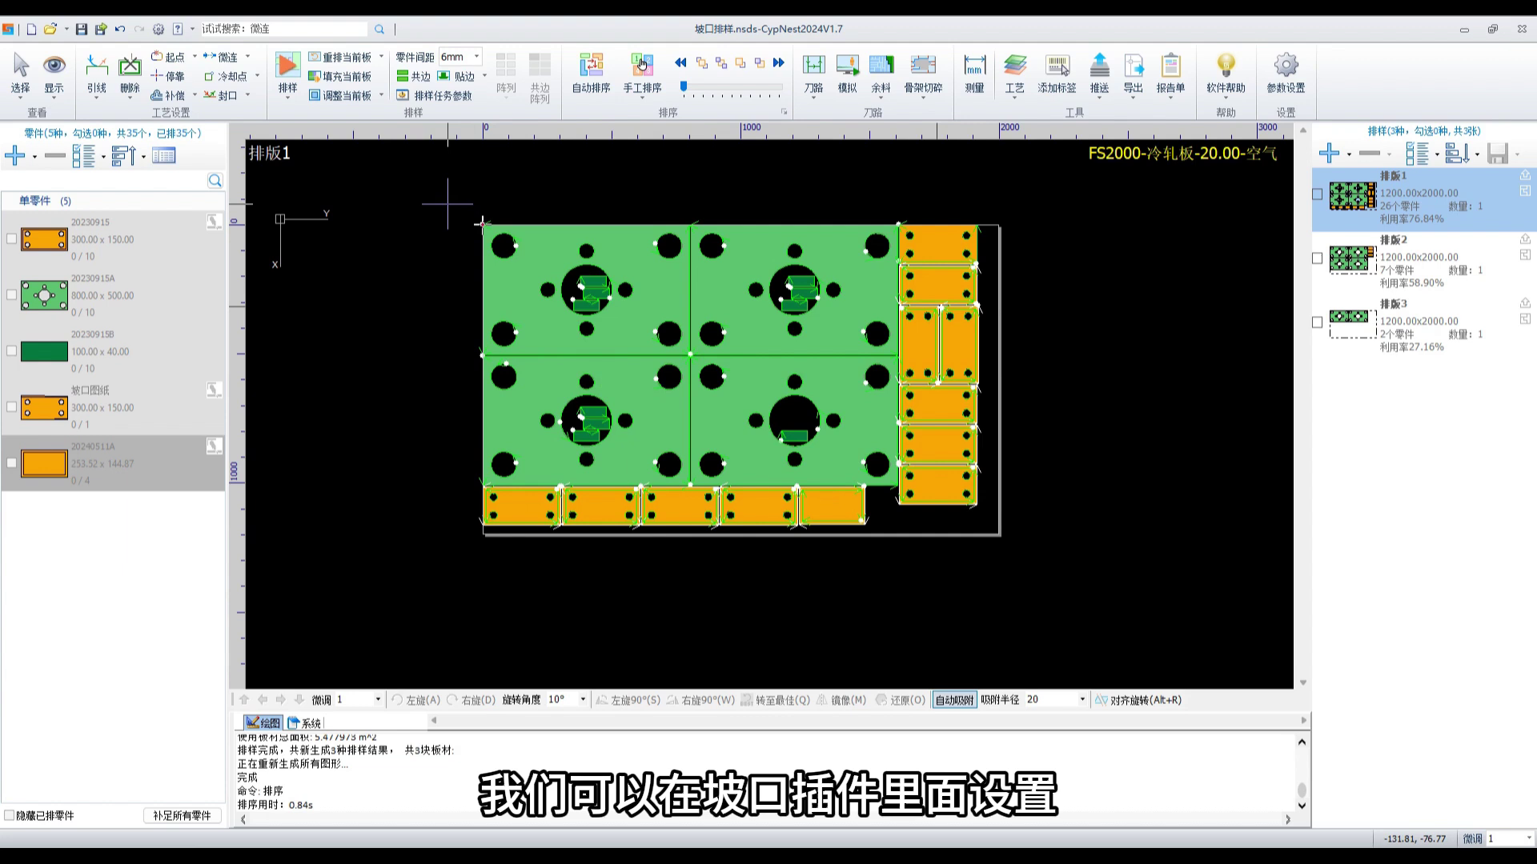
click(121, 29)
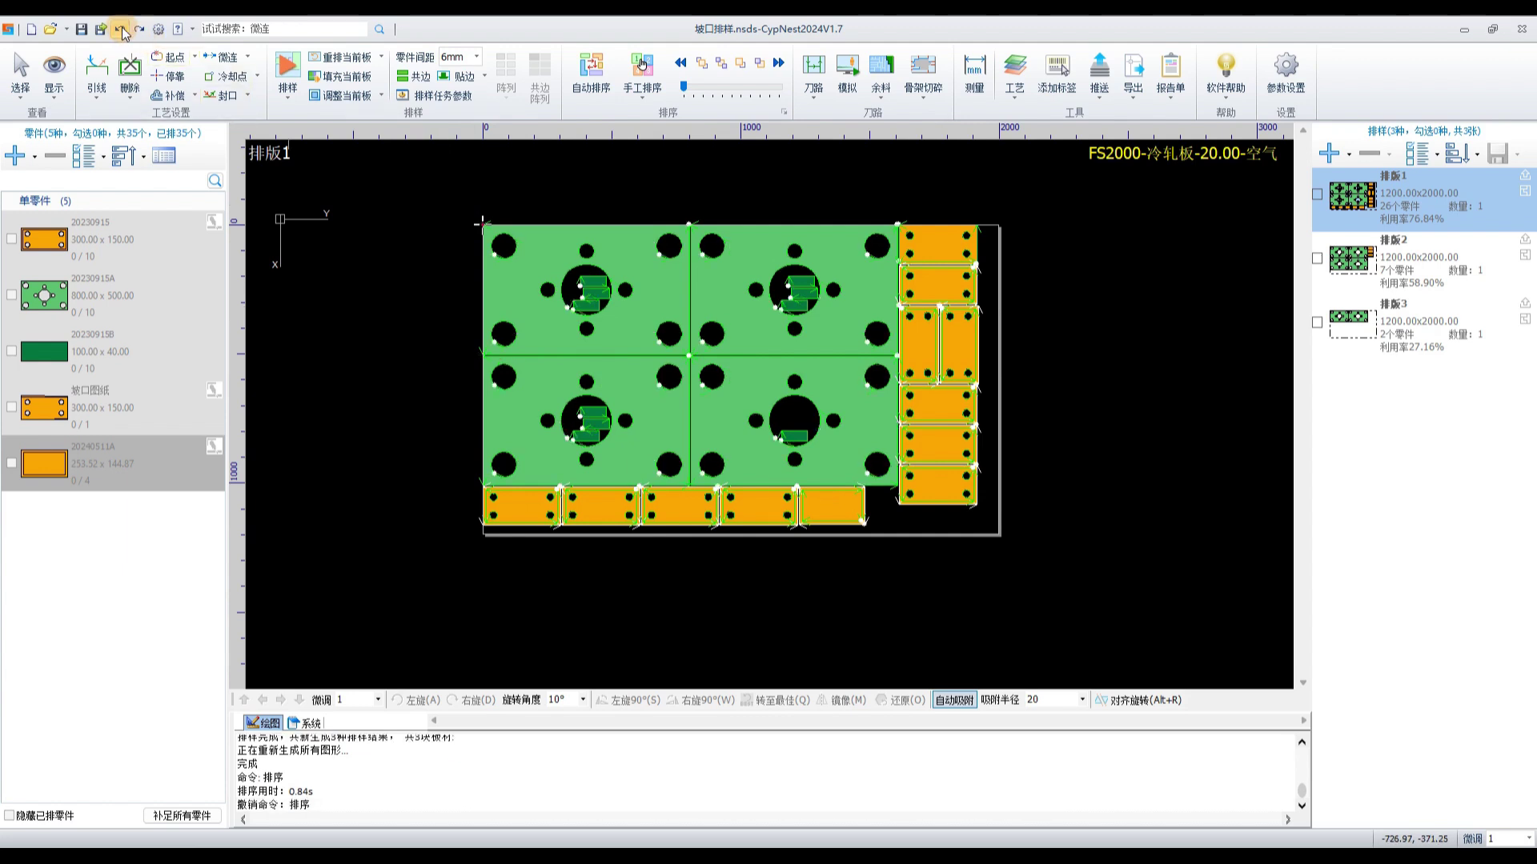
click(121, 29)
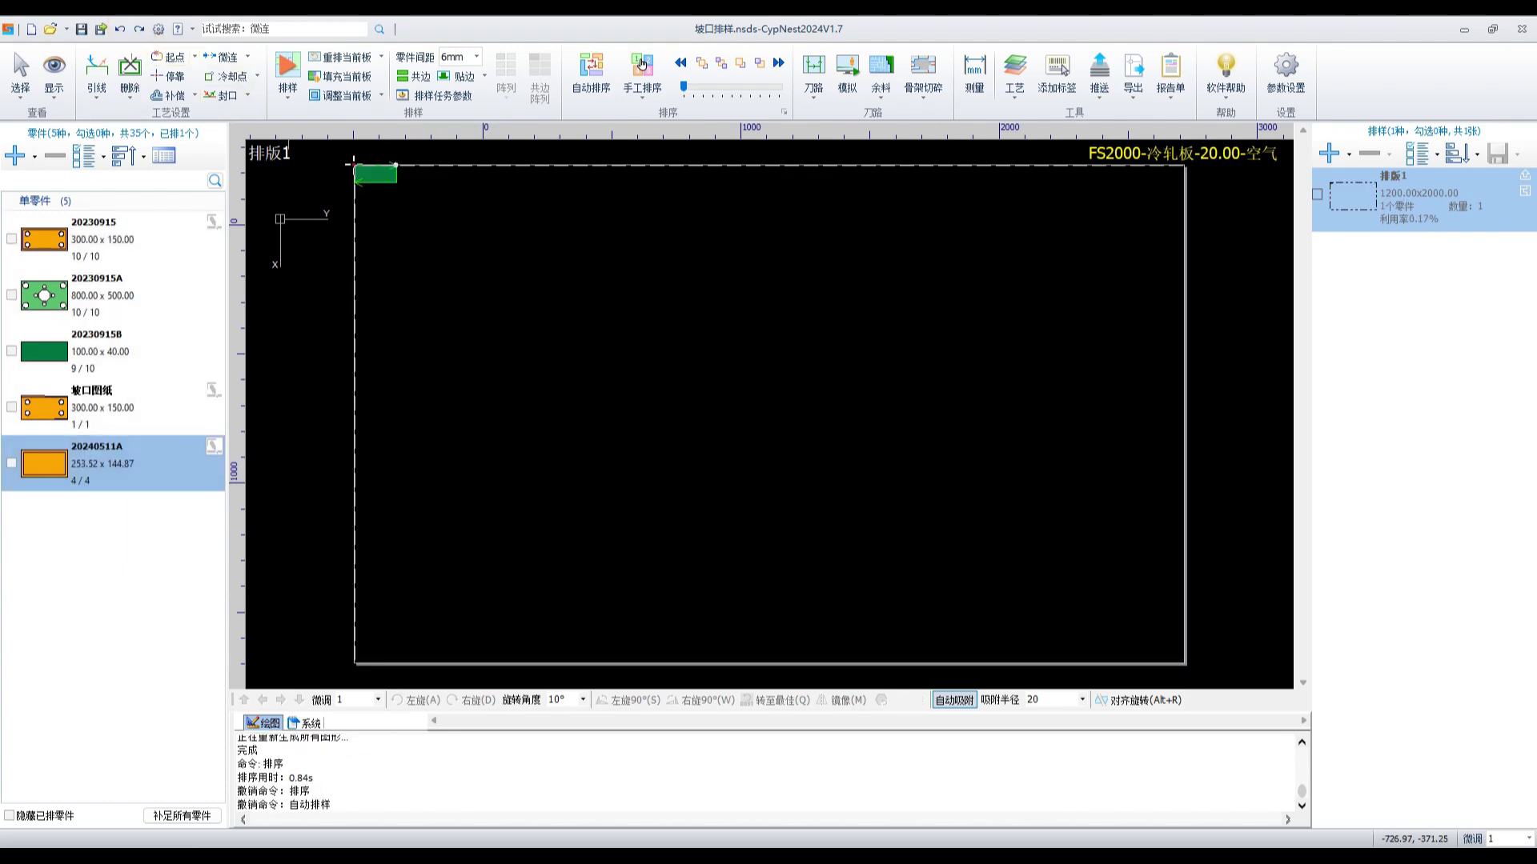
- In the bevel editor, manually order part 坡口图纸's cuts: upper-left, lower-left, lower-right and upper-right holes, followed by the beveled outline
click(62, 410)
double_click(60, 407)
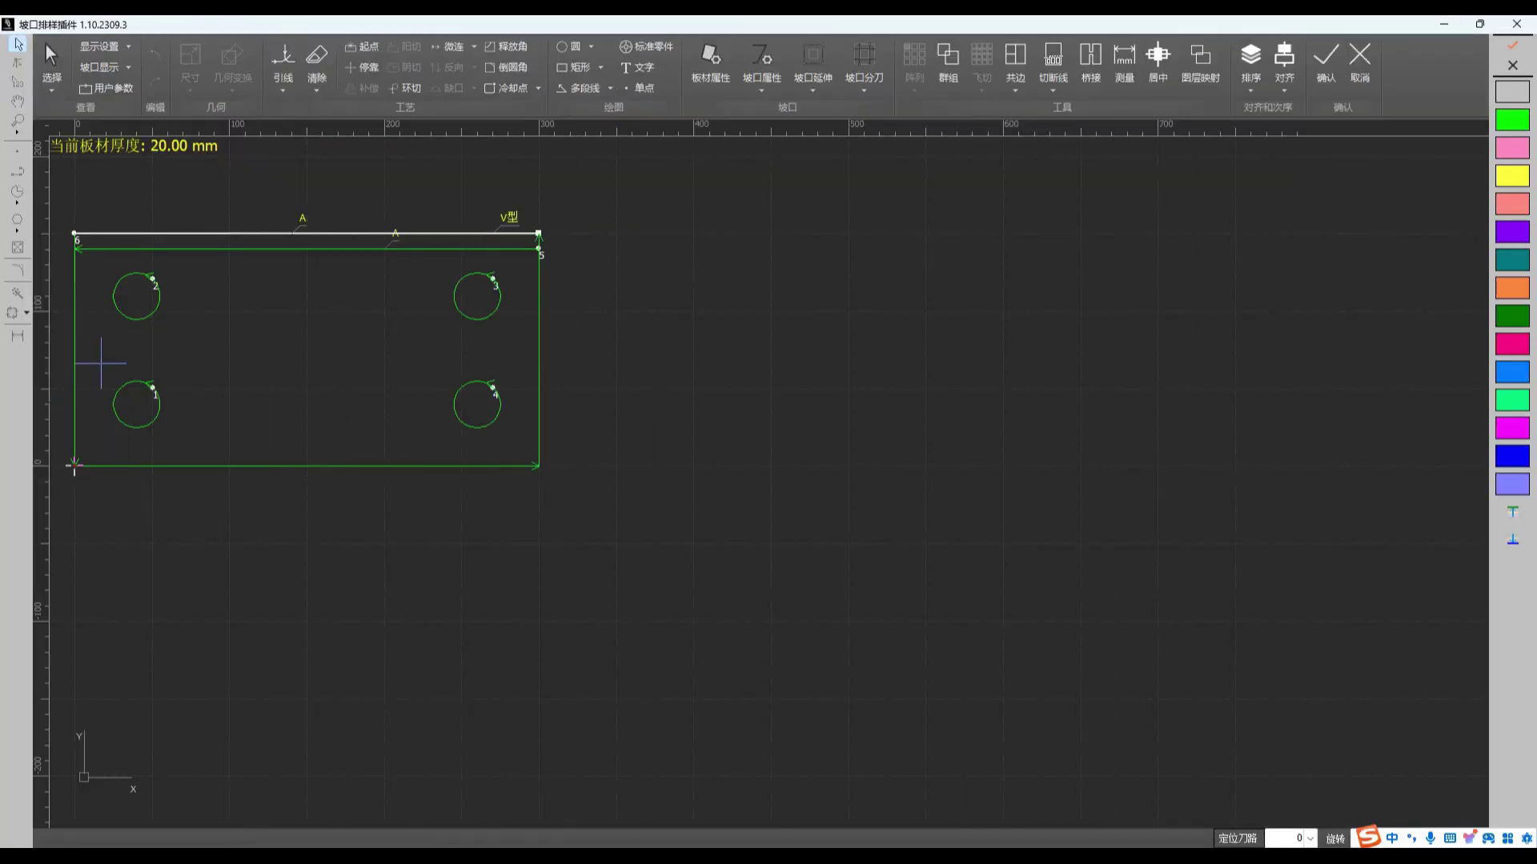
click(32, 80)
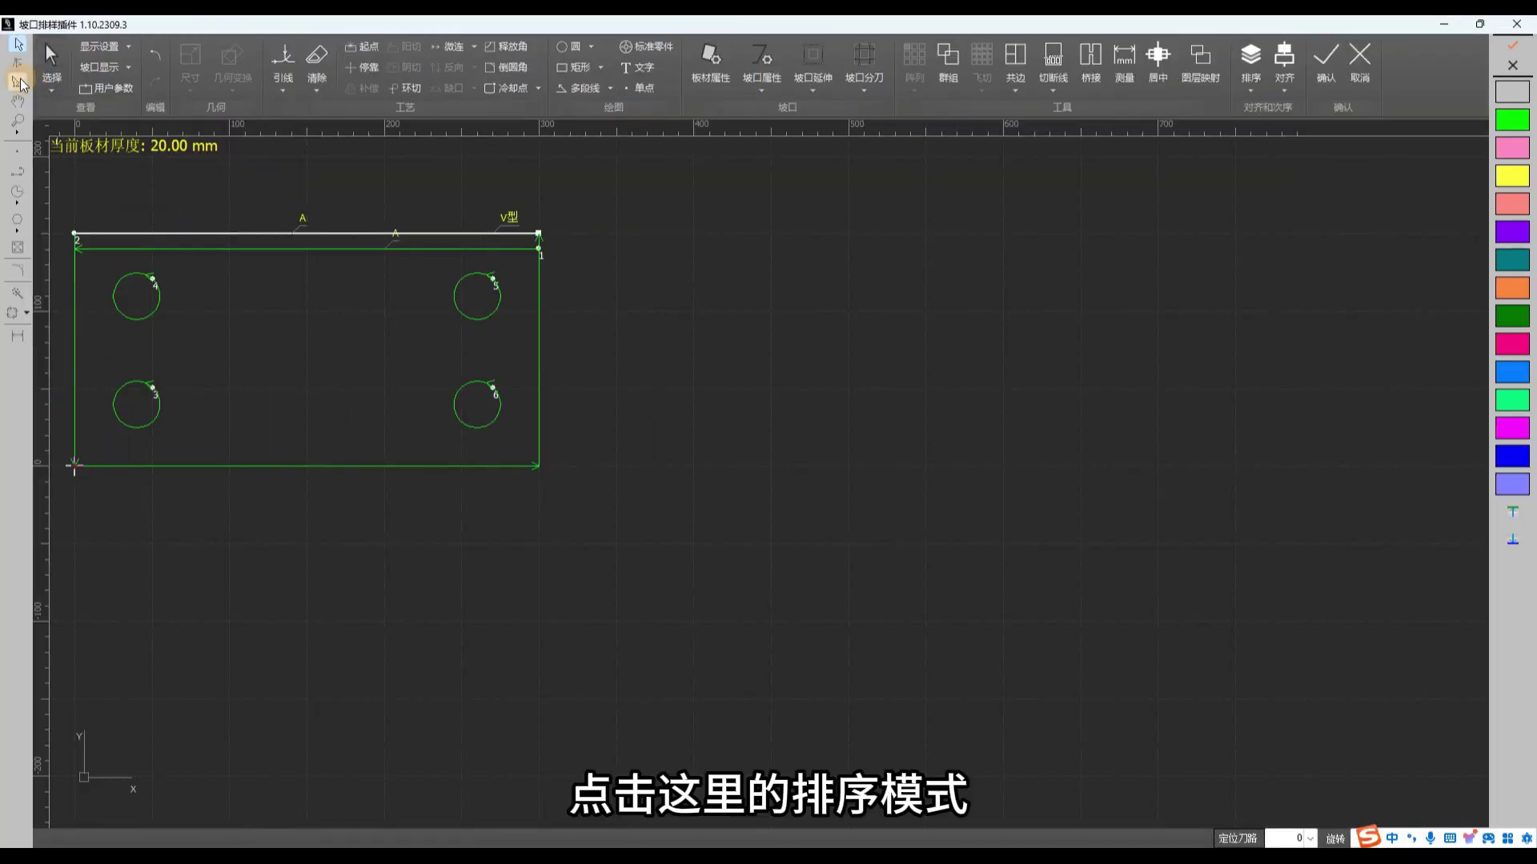
click(21, 80)
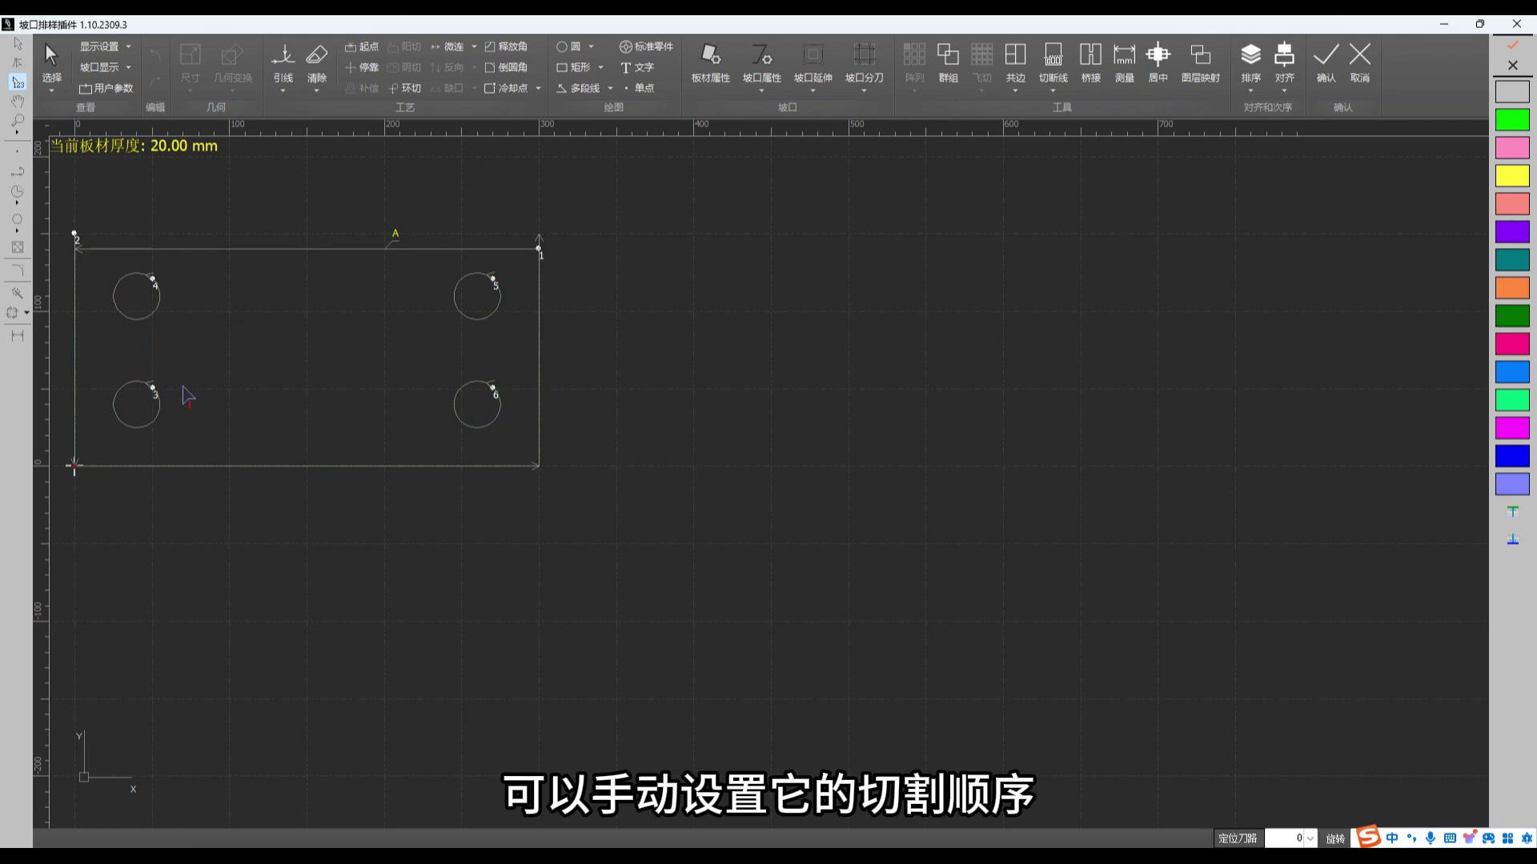
click(156, 311)
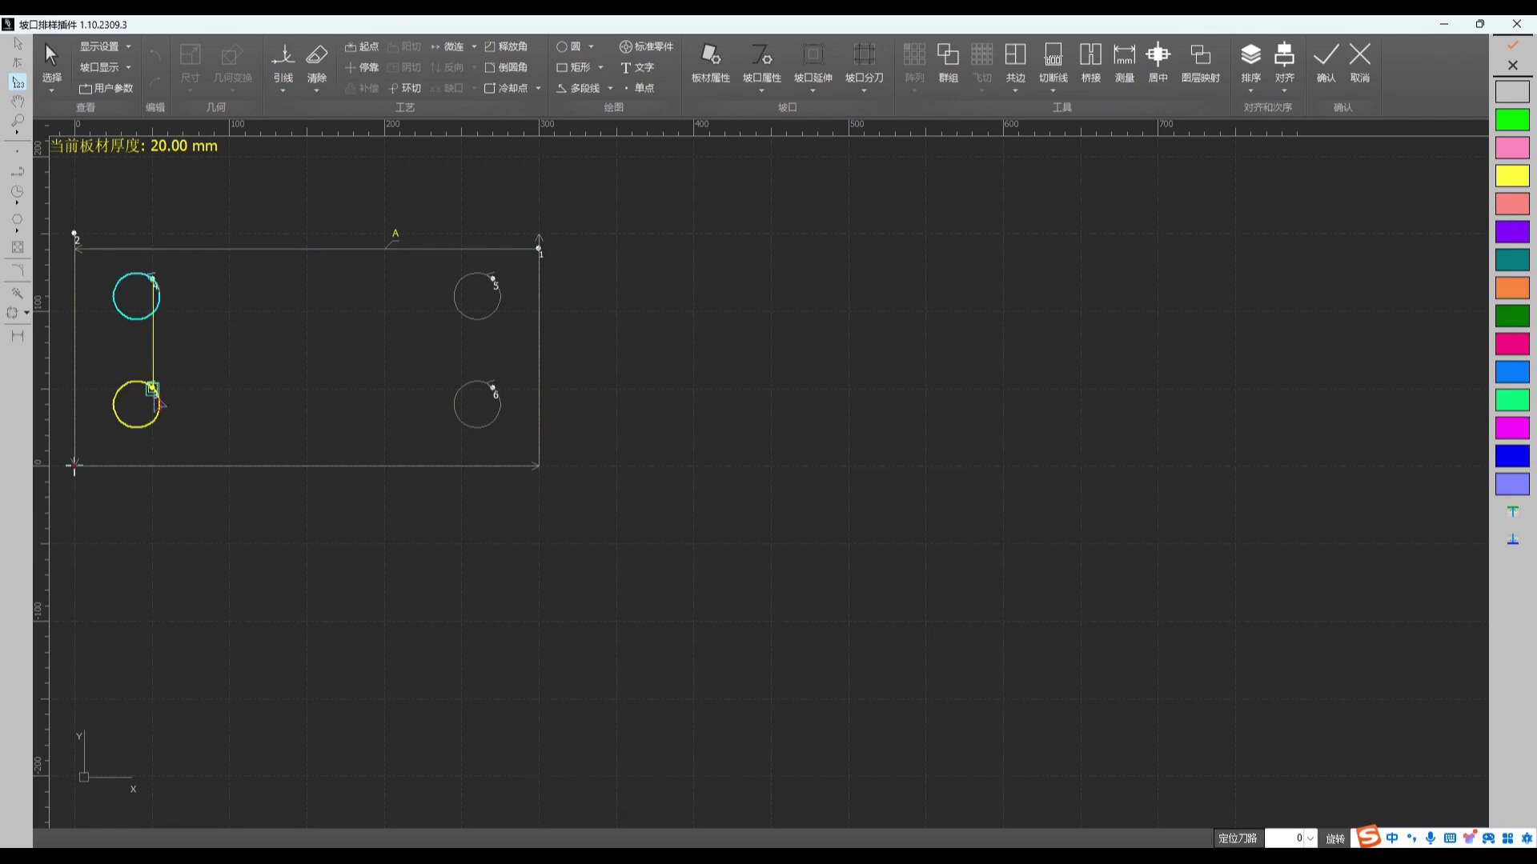
click(157, 400)
click(454, 407)
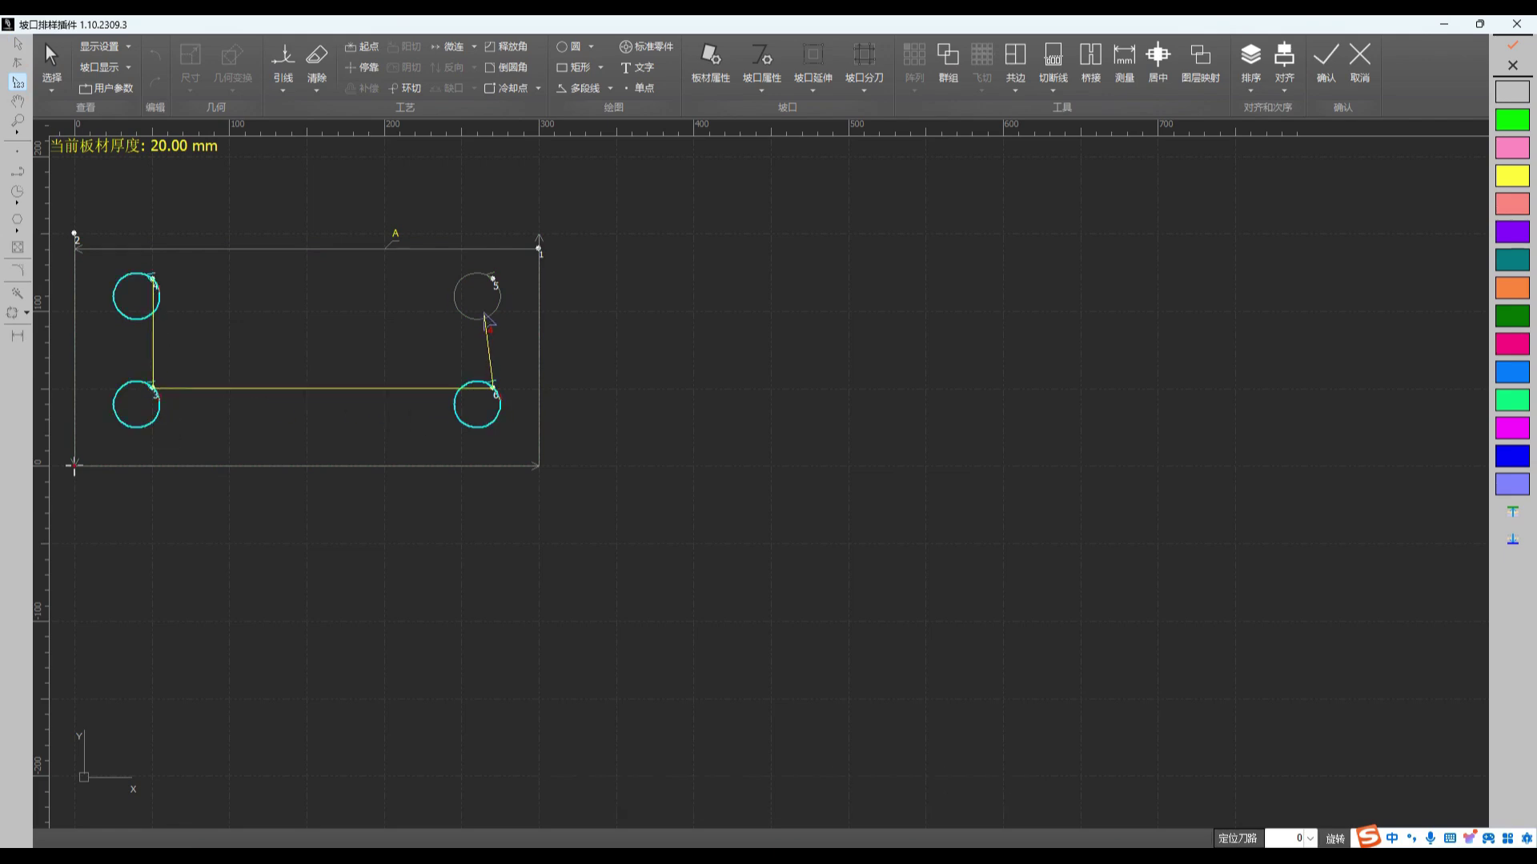
click(494, 320)
click(524, 250)
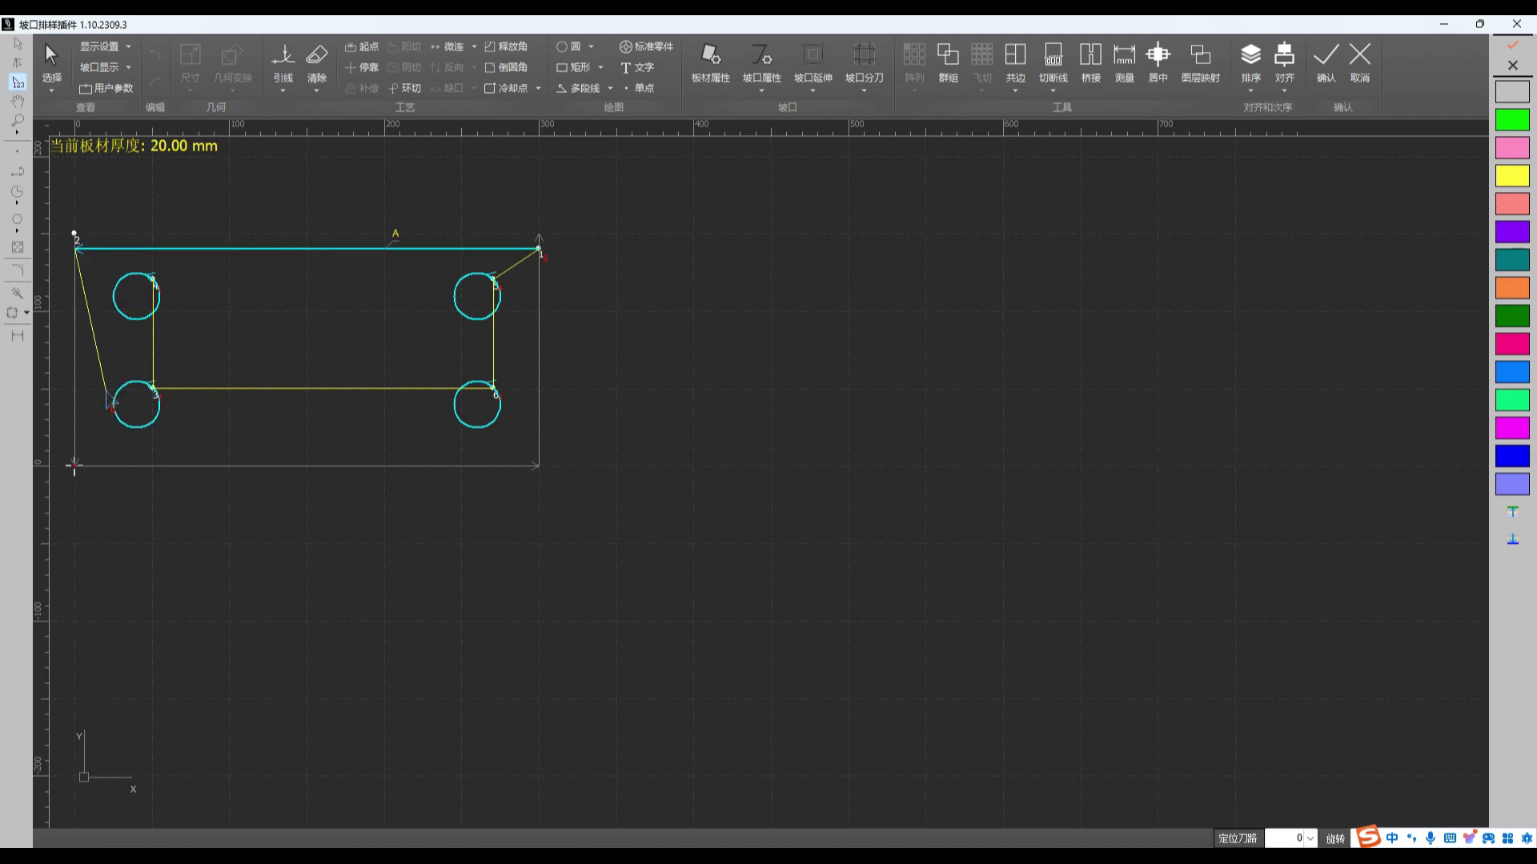
right_click(652, 264)
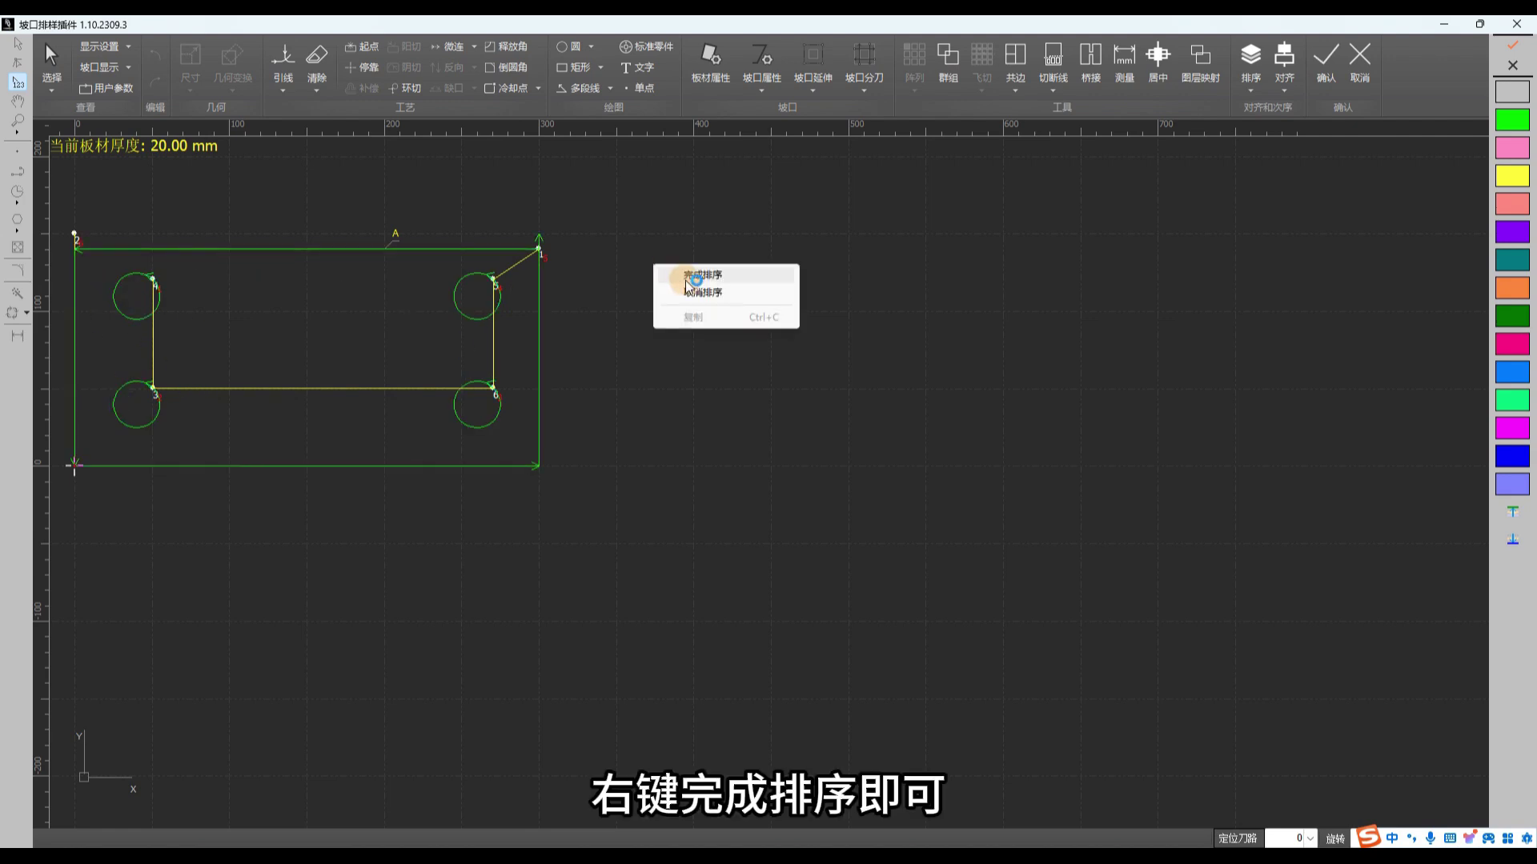
click(688, 274)
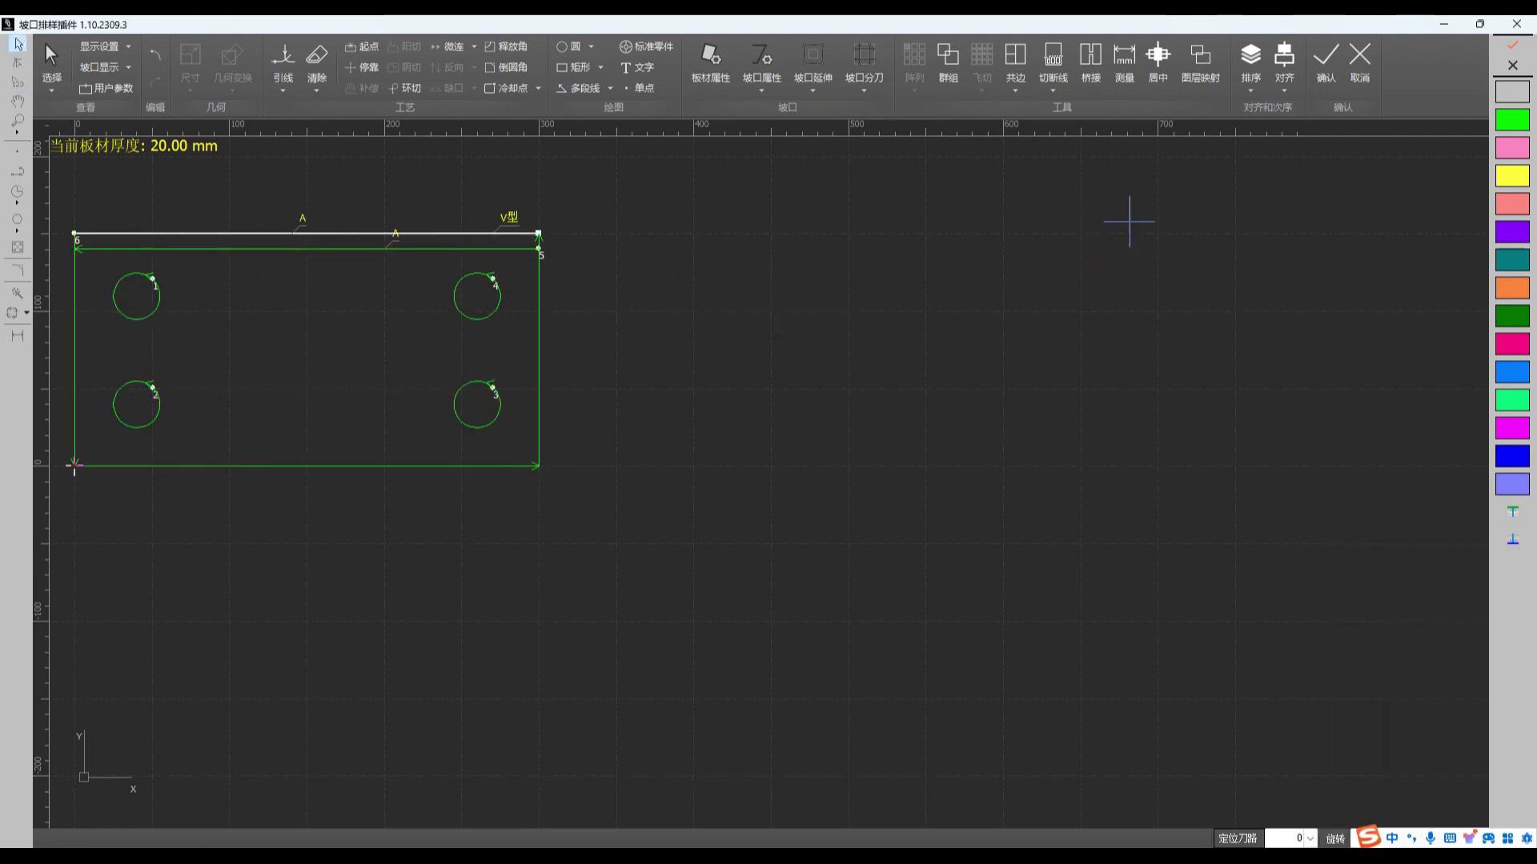
- Apply the manual cutting order to part 坡口图纸 and run automatic nesting on all listed parts with the existing settings
click(1324, 60)
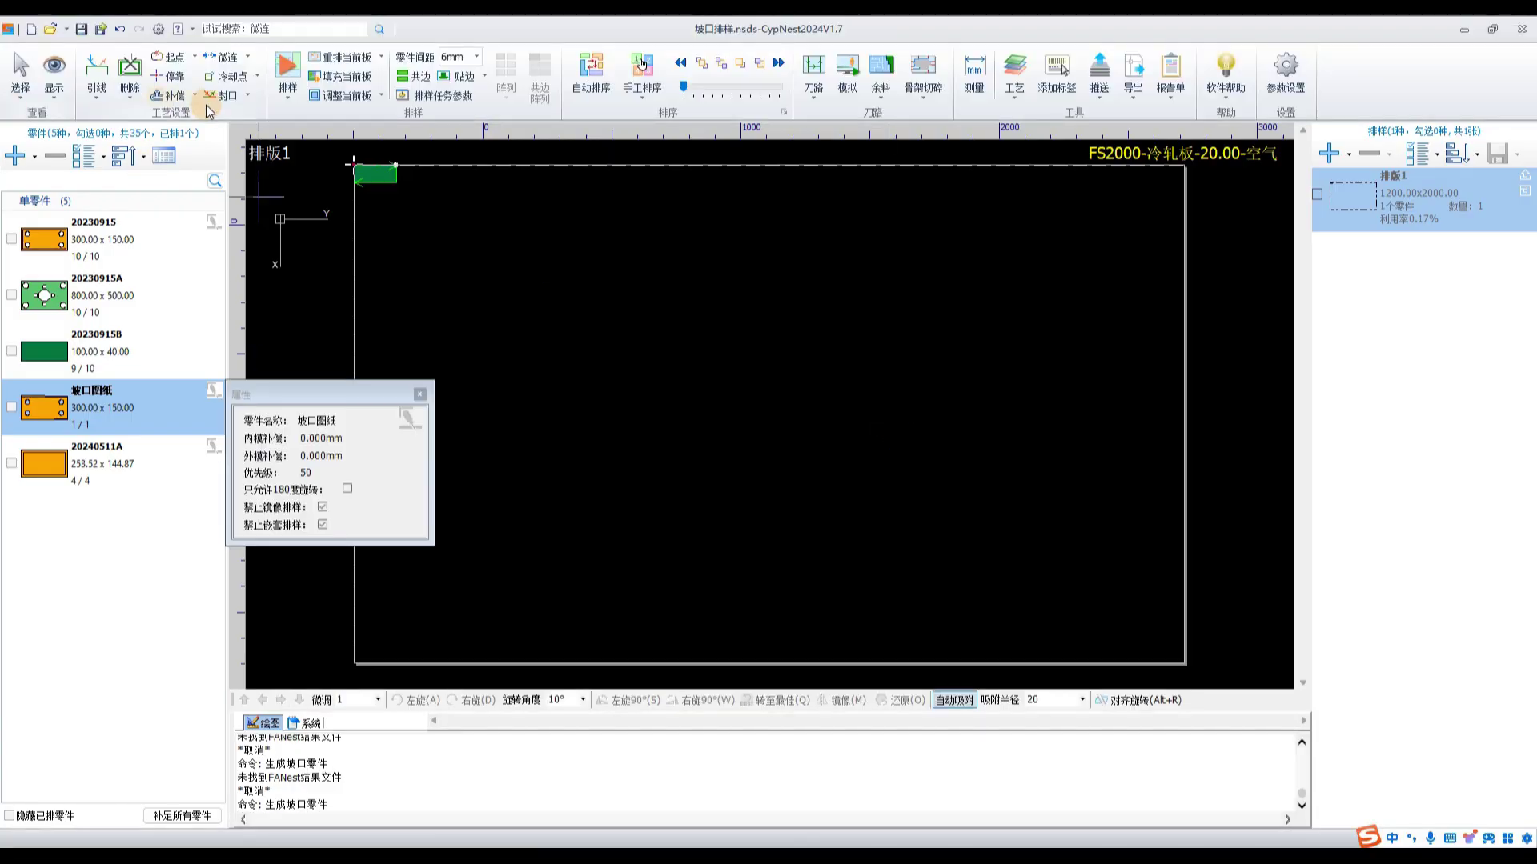
click(287, 72)
click(933, 674)
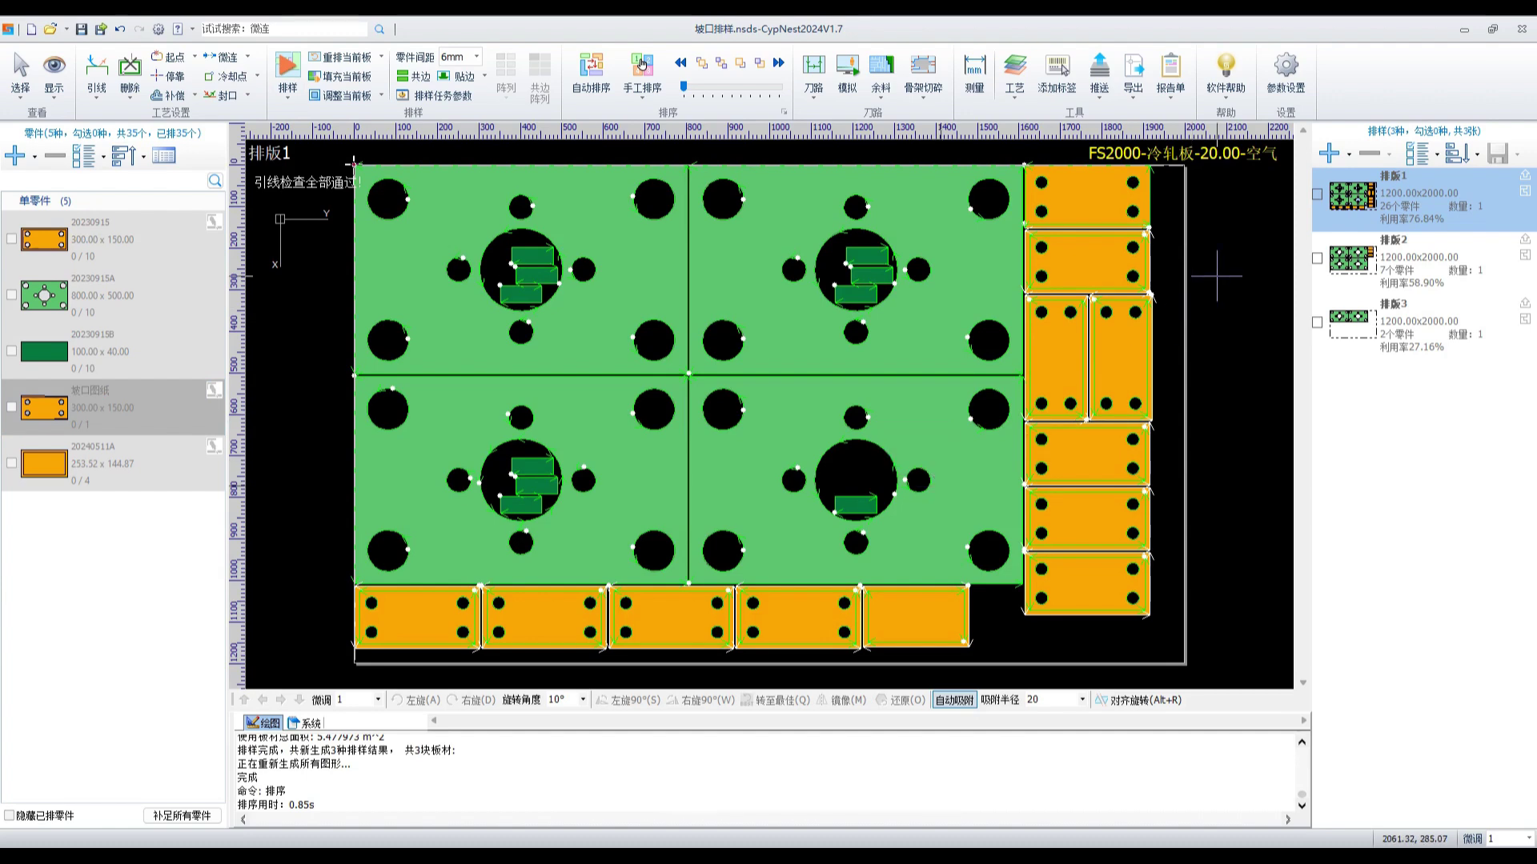
click(1133, 94)
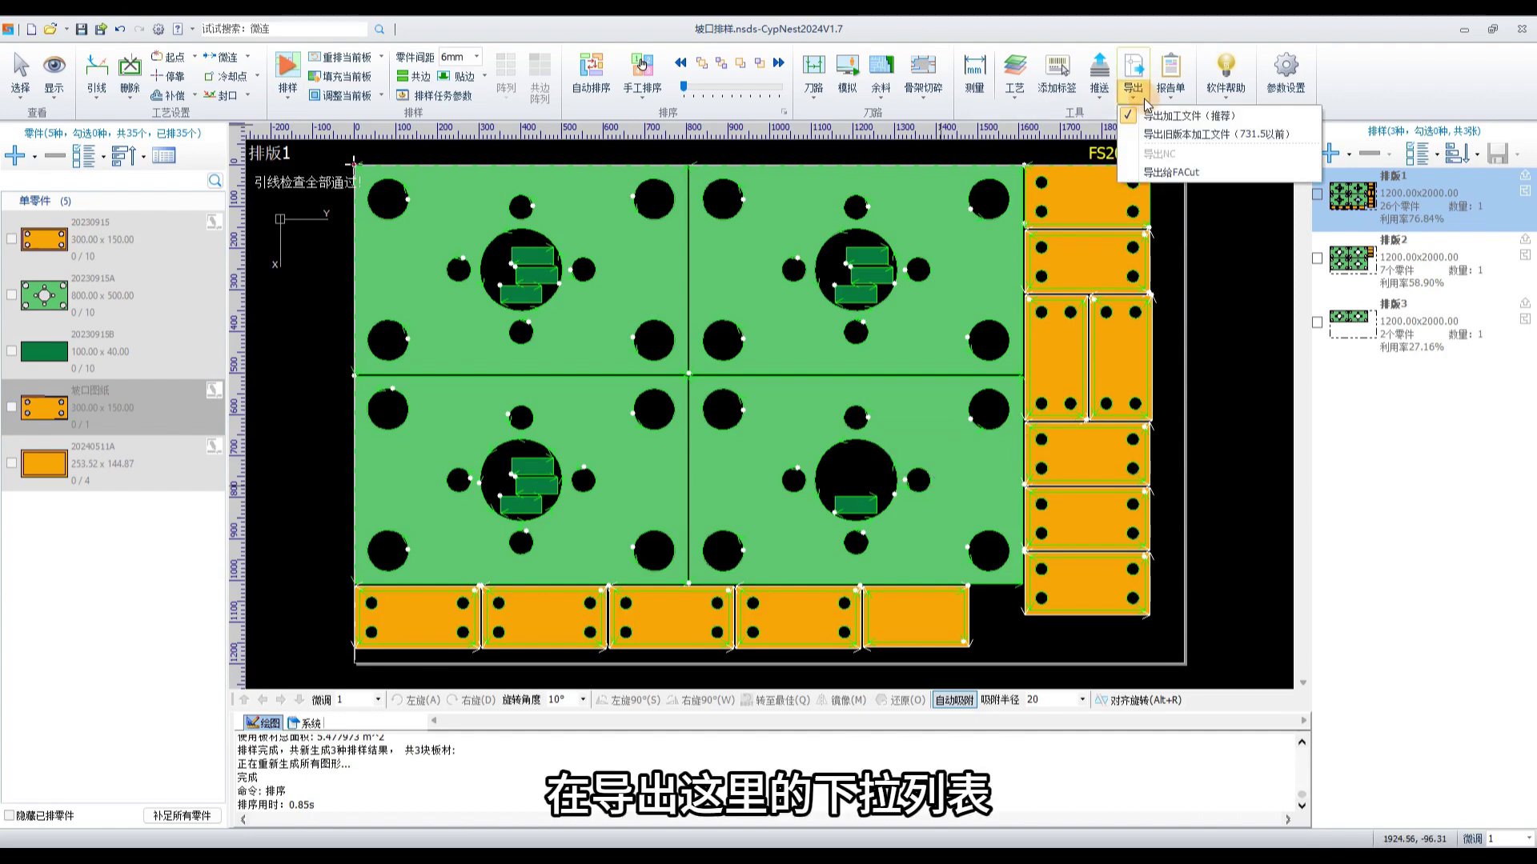
click(1199, 174)
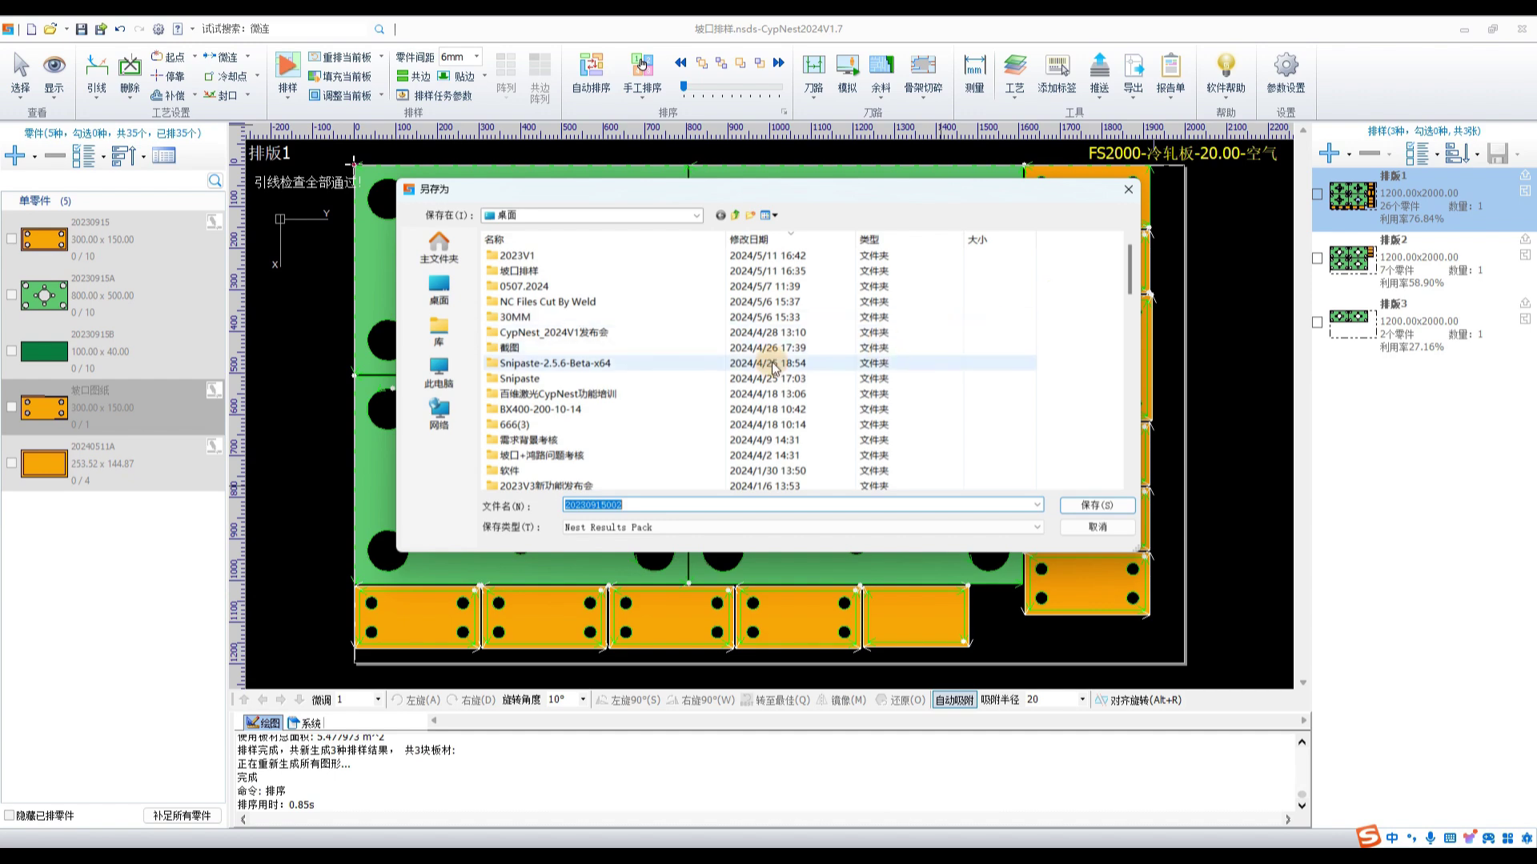
double_click(575, 273)
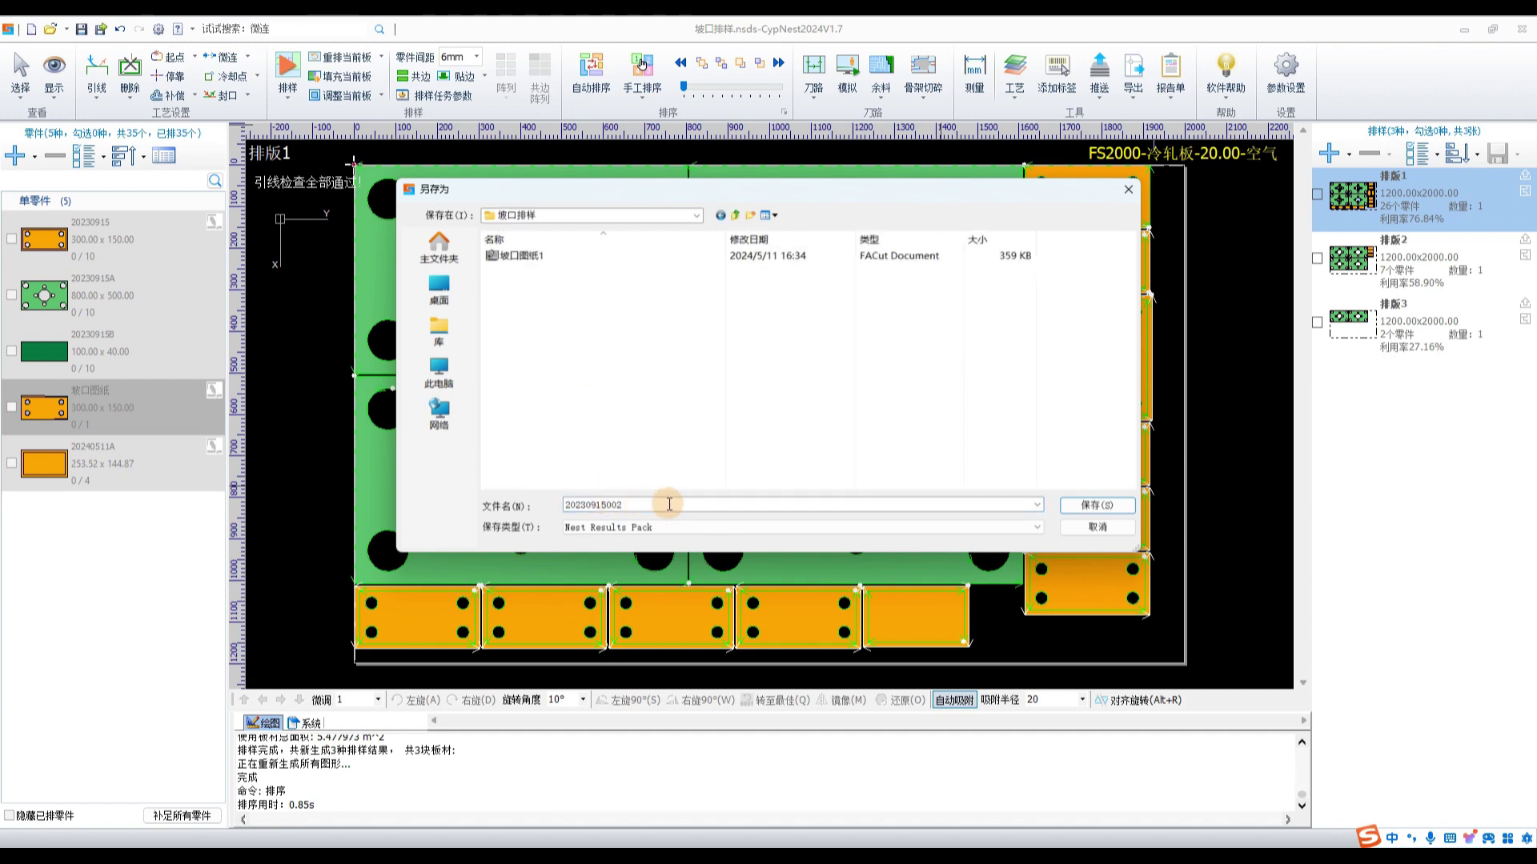
click(1093, 505)
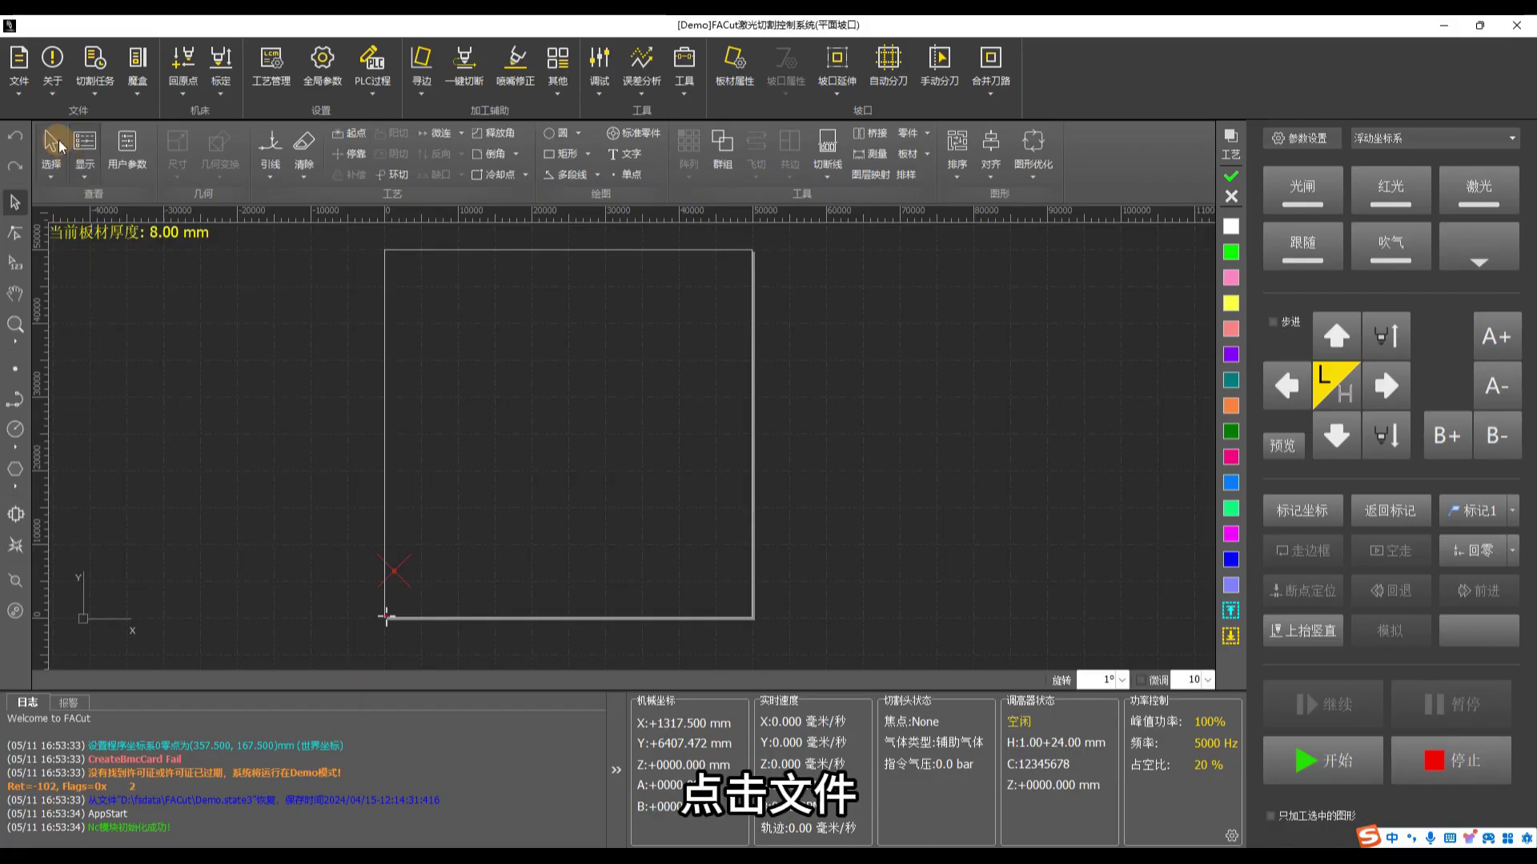
click(18, 72)
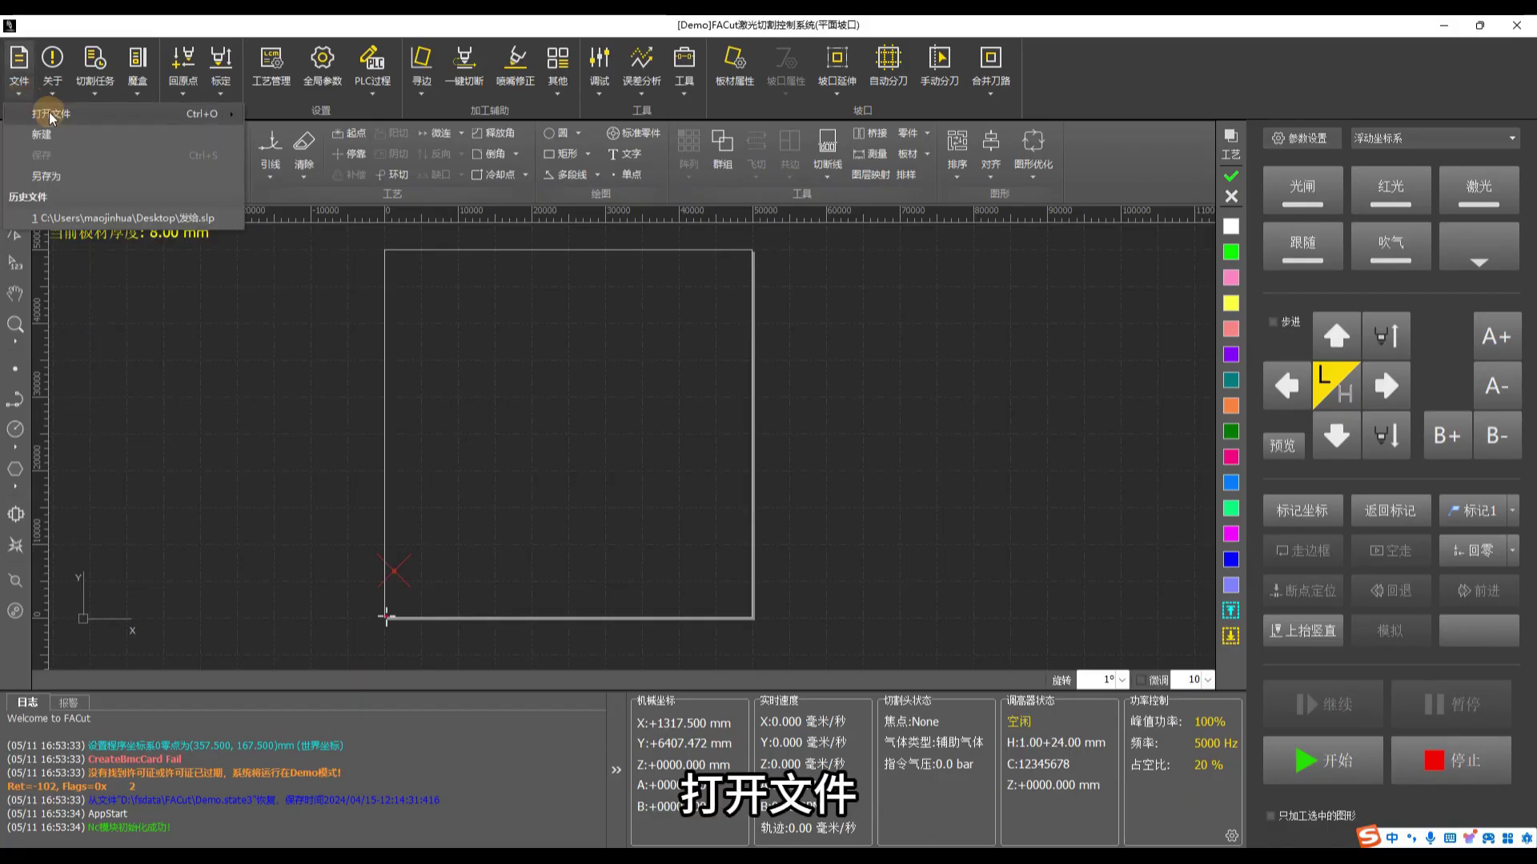
click(52, 116)
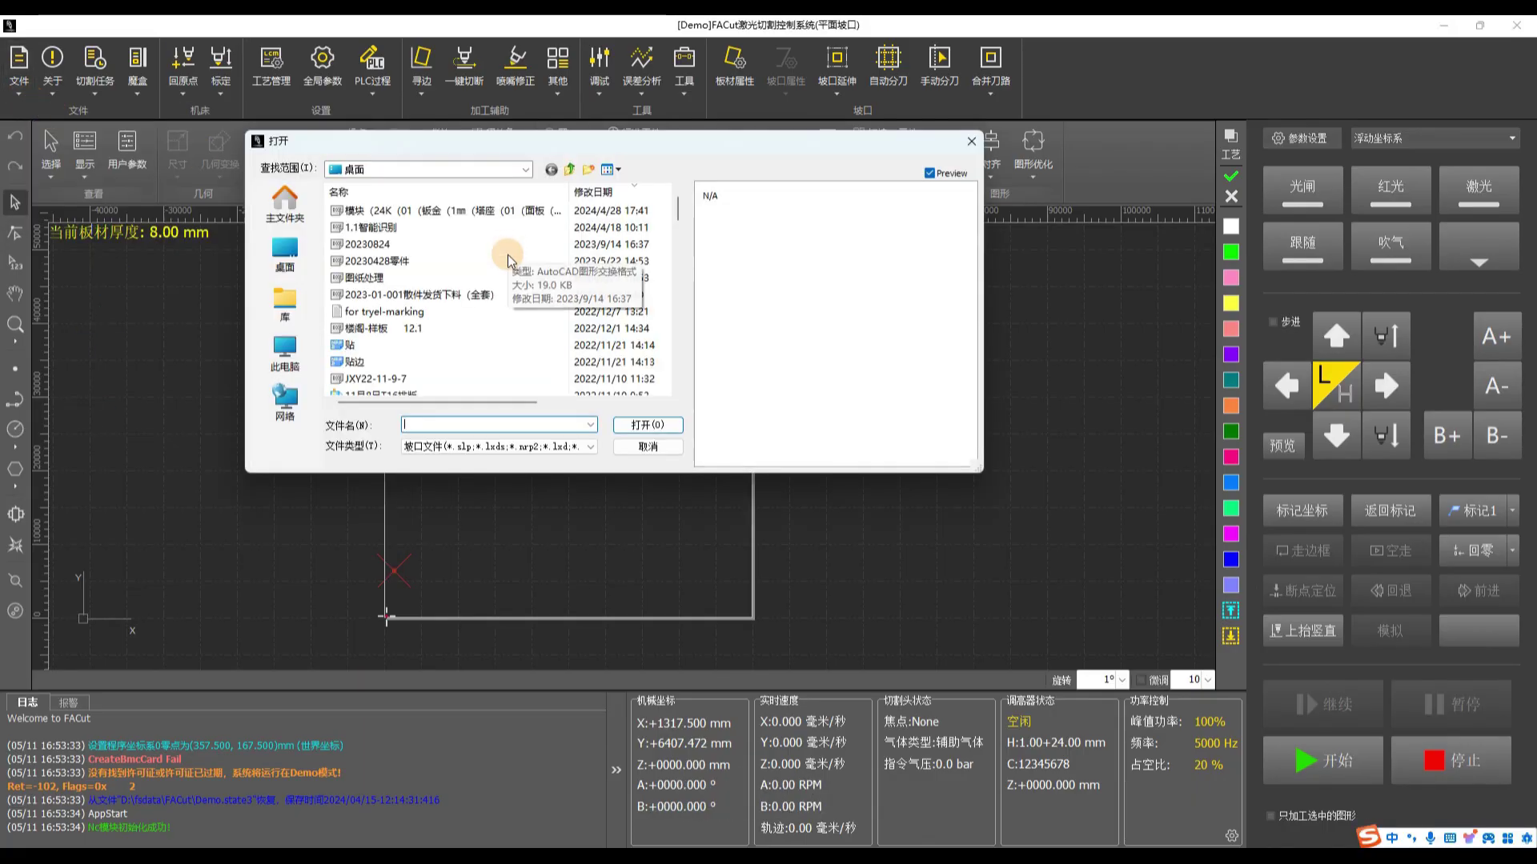
double_click(446, 262)
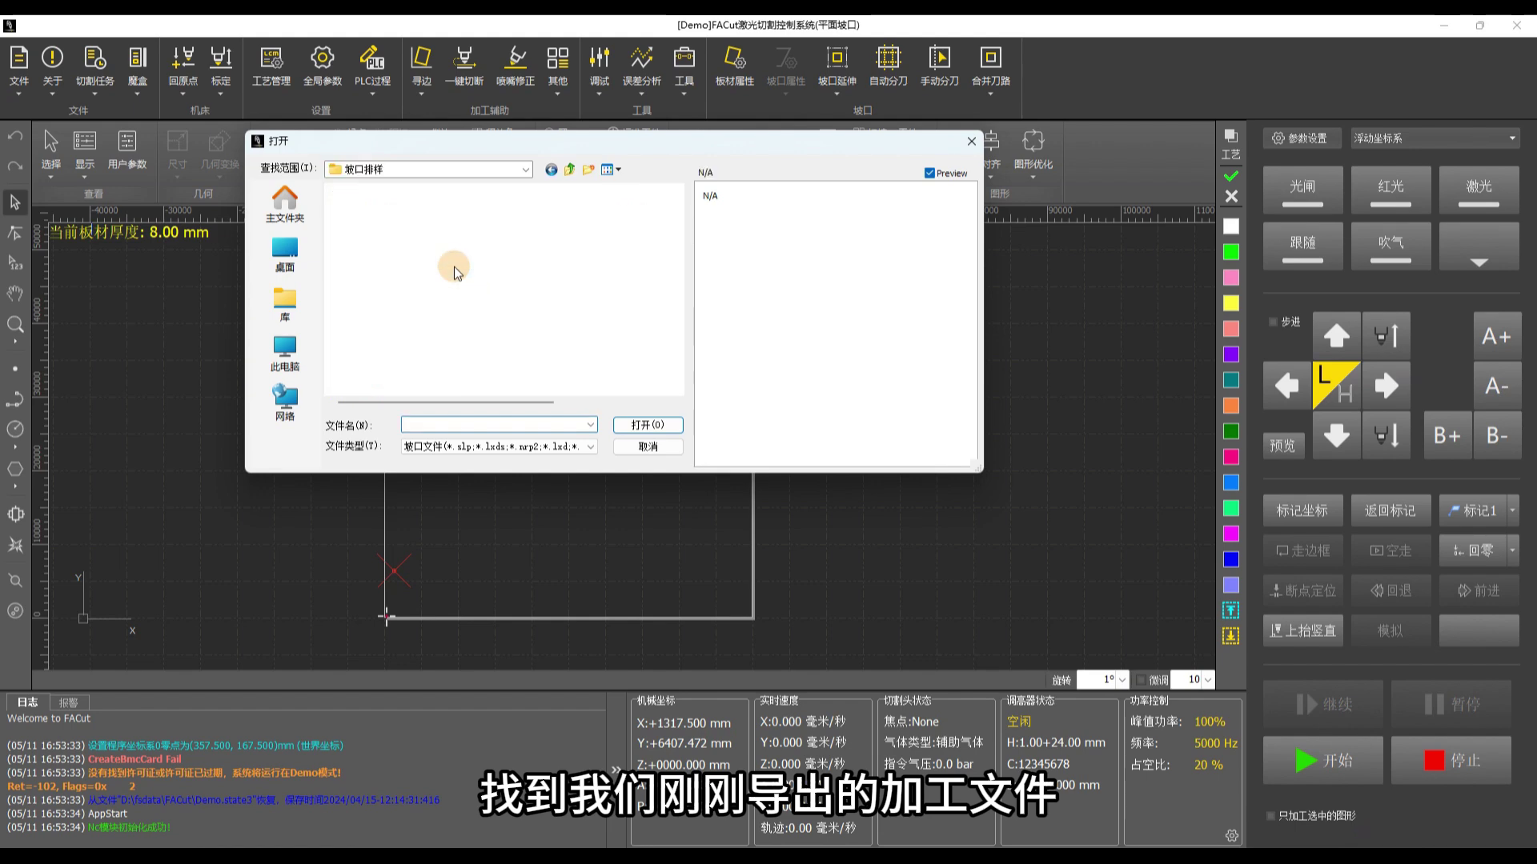
click(442, 213)
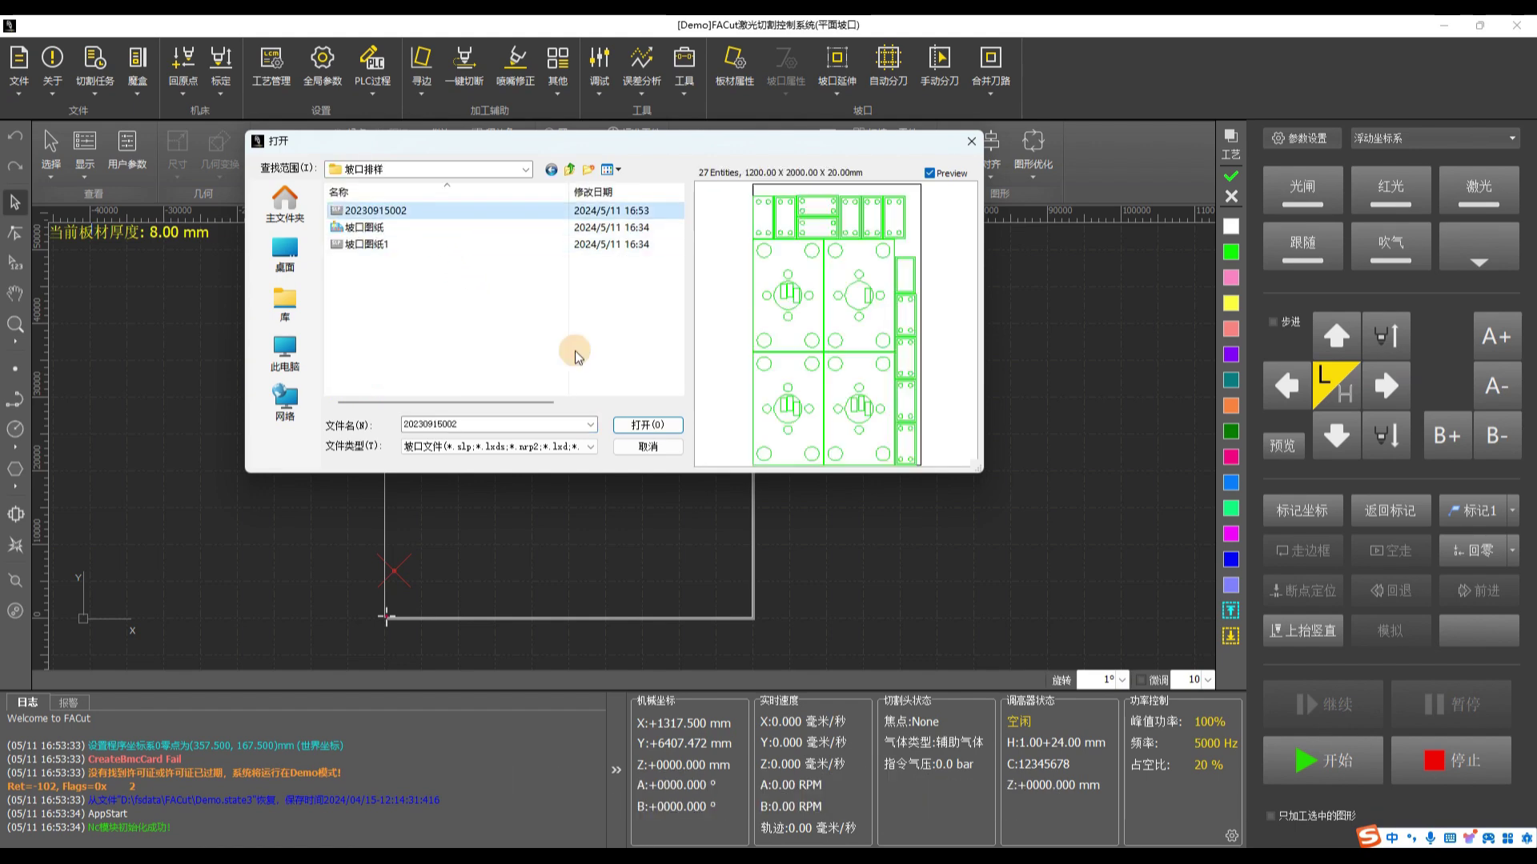
click(646, 424)
click(874, 518)
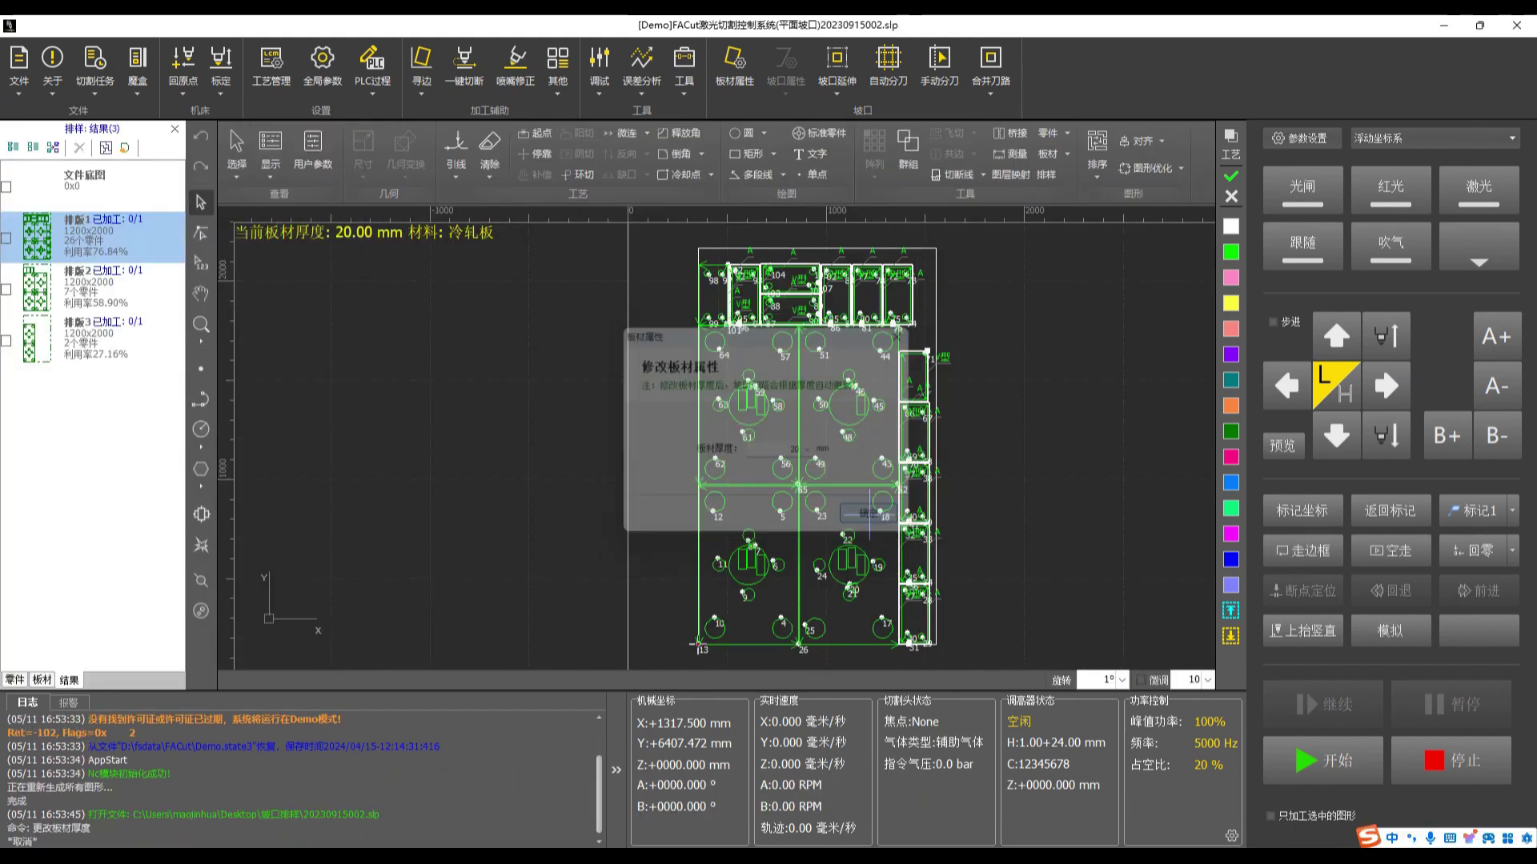